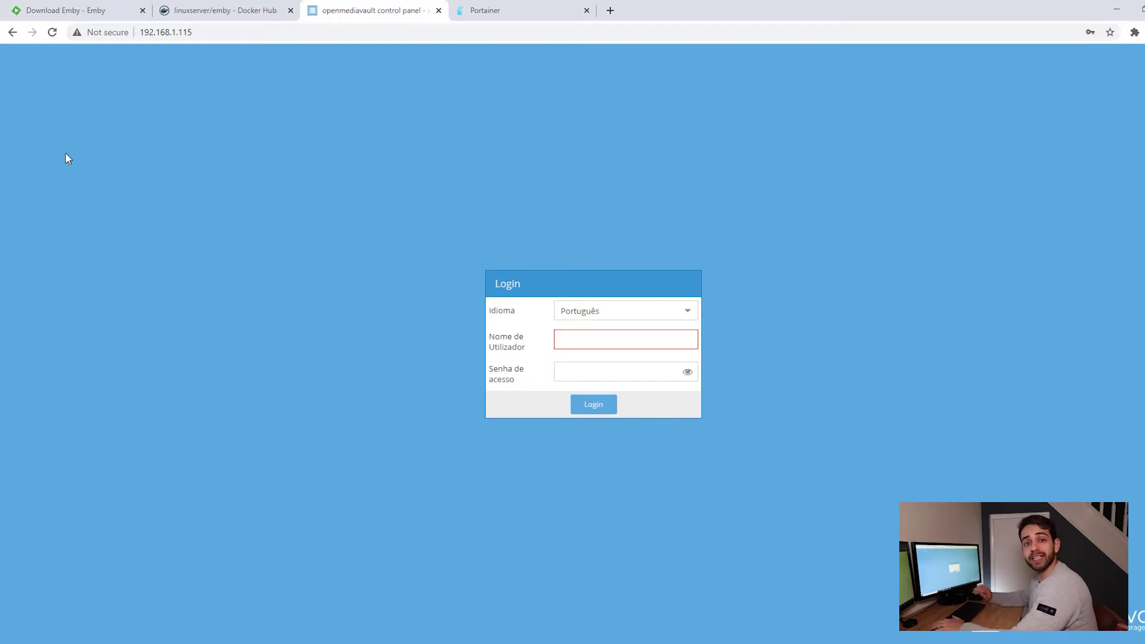
Log in to the openmediavault web panel.
{"action": "key", "text": "ctrl+shift+Page_Up"}
{"action": "type", "text": "admin"}
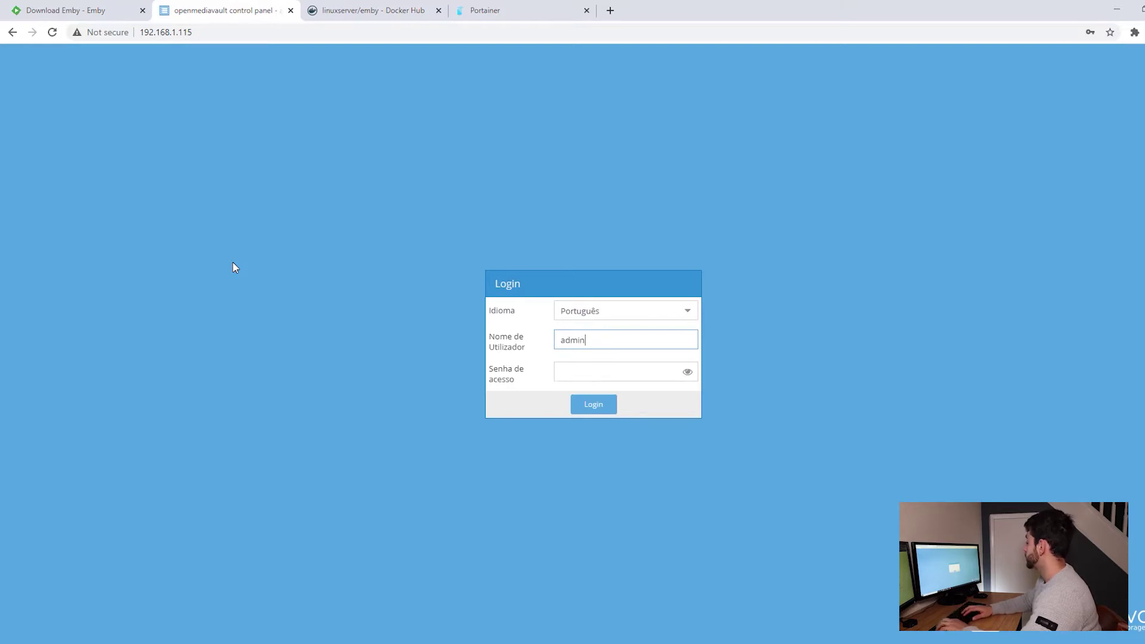
{"action": "key", "text": "Tab"}
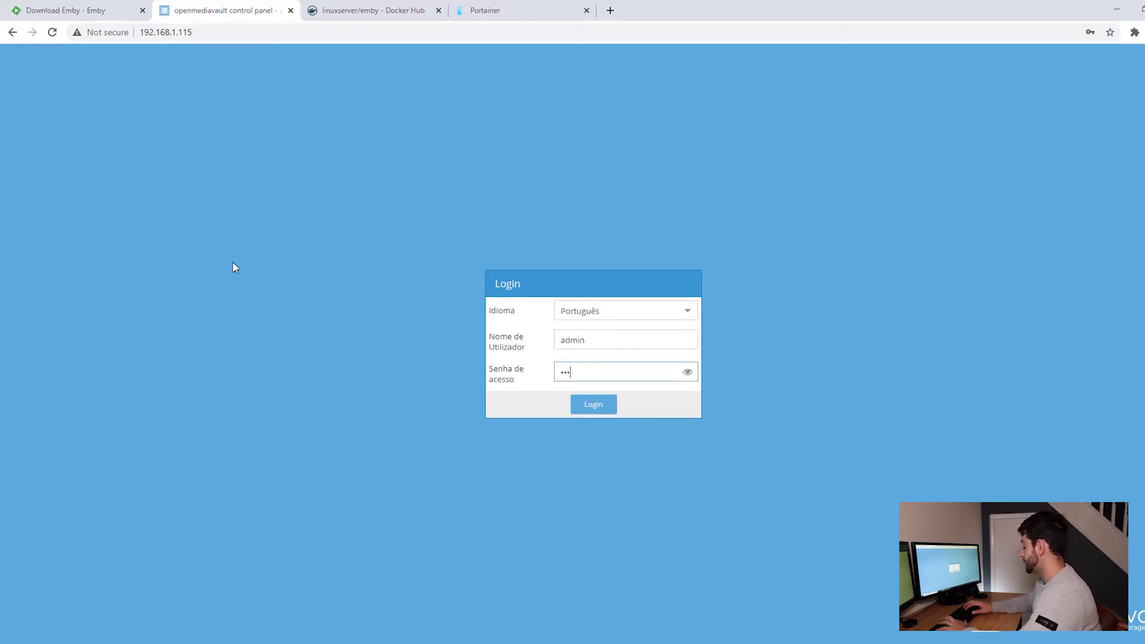
{"action": "key", "text": "Return"}
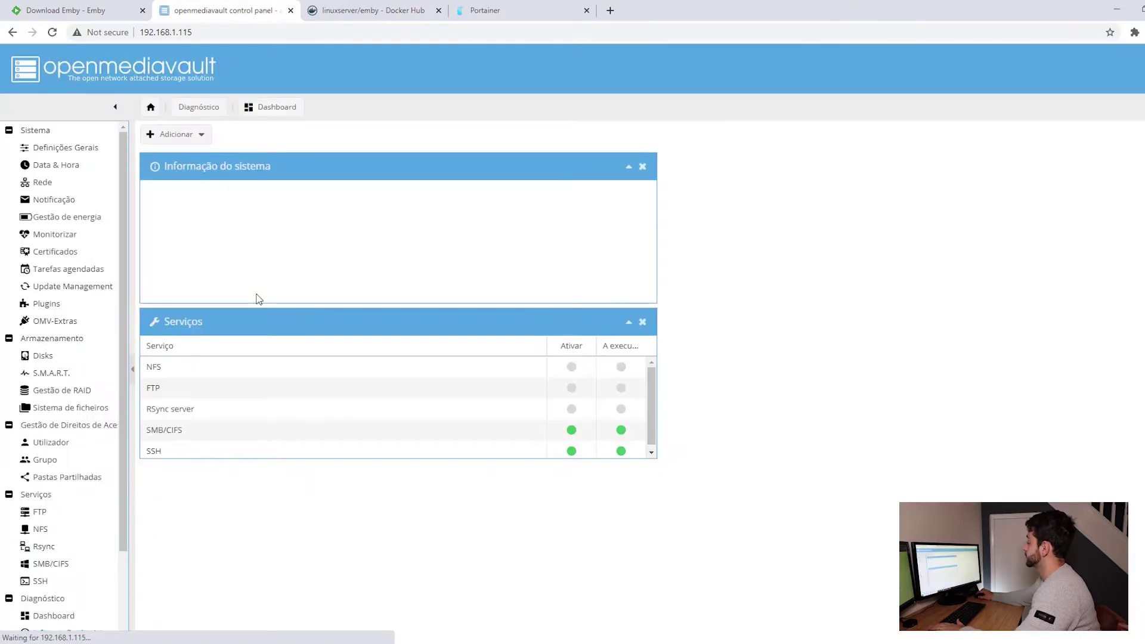
Review the dockerapp and media shared folders and save dockerapp's user privileges.
{"action": "left_click", "coordinate": [64, 476]}
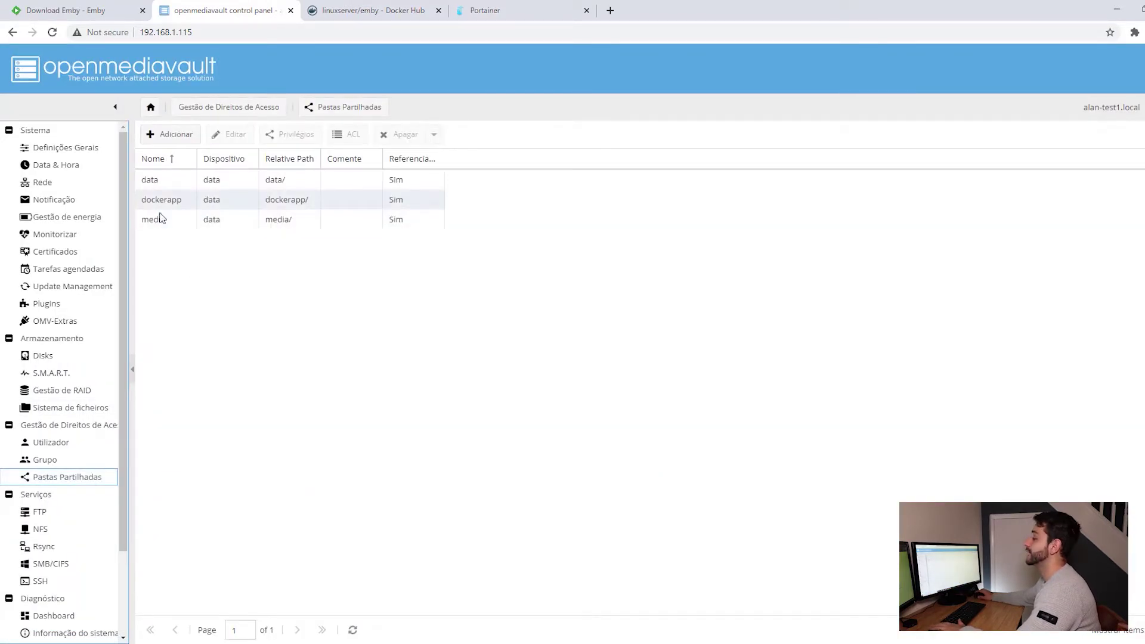
{"action": "left_click", "coordinate": [171, 206]}
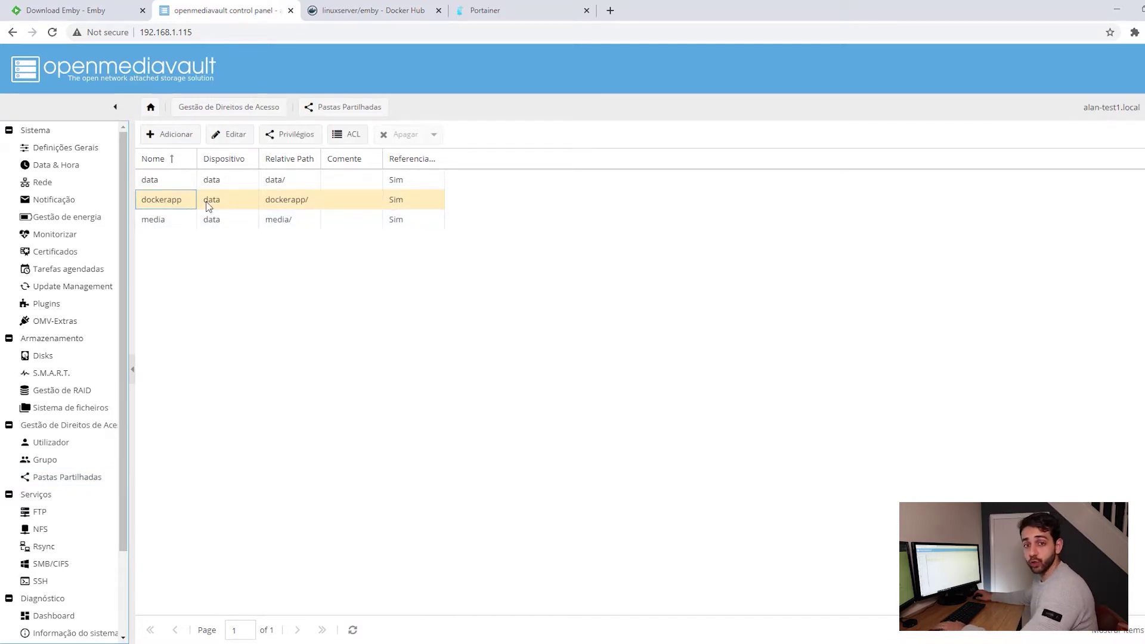
{"action": "left_click", "coordinate": [162, 225]}
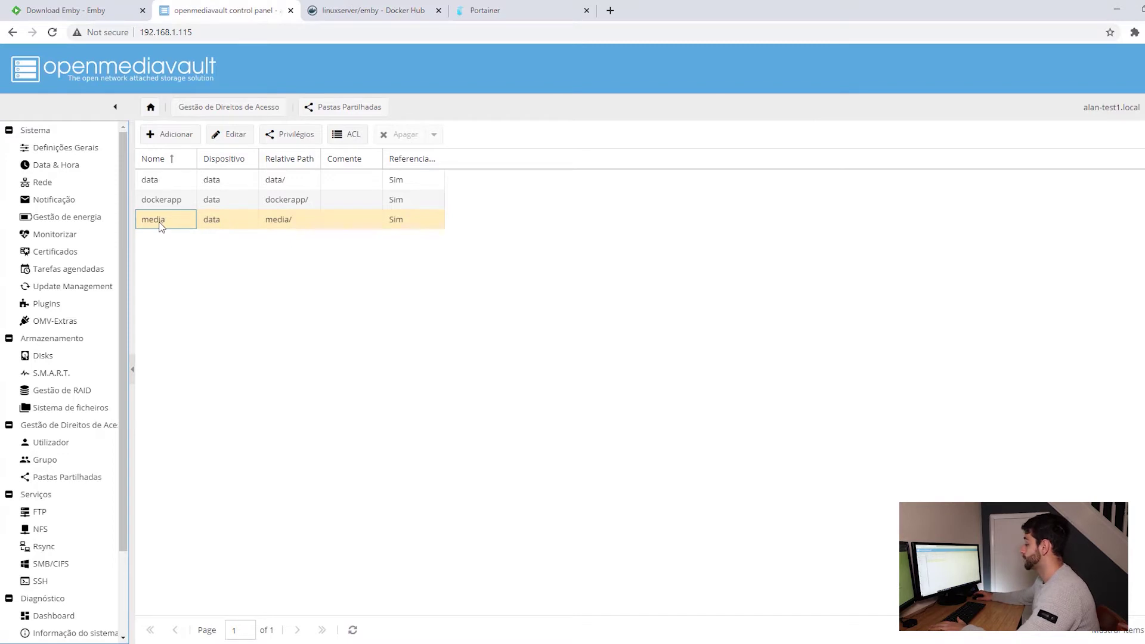
{"action": "left_click", "coordinate": [241, 207]}
{"action": "left_click", "coordinate": [302, 135]}
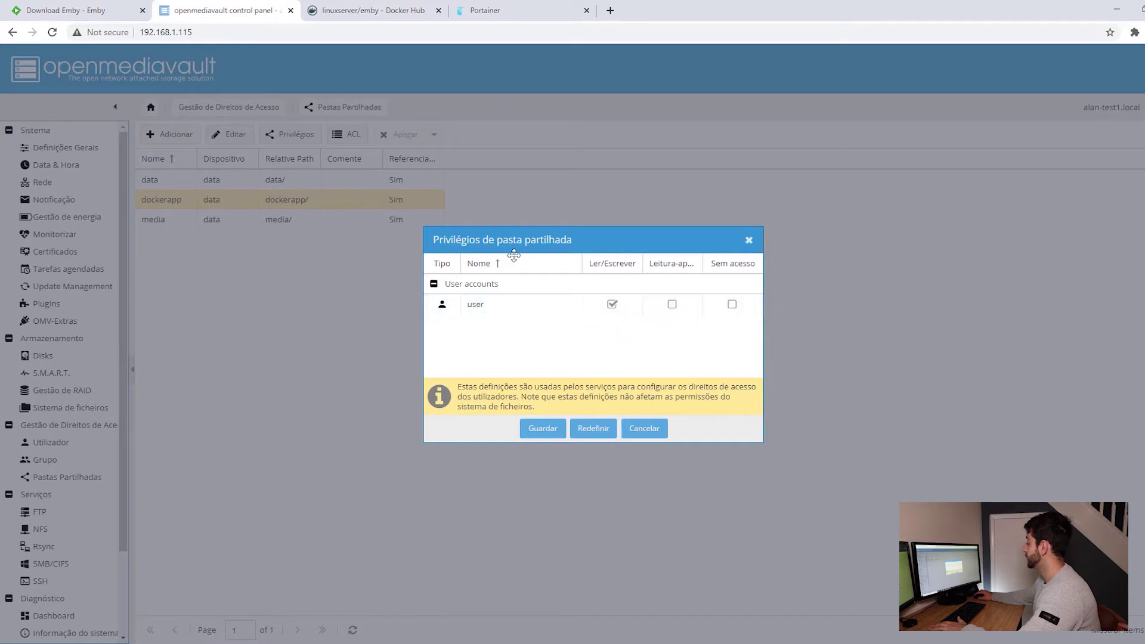
{"action": "left_click", "coordinate": [541, 429]}
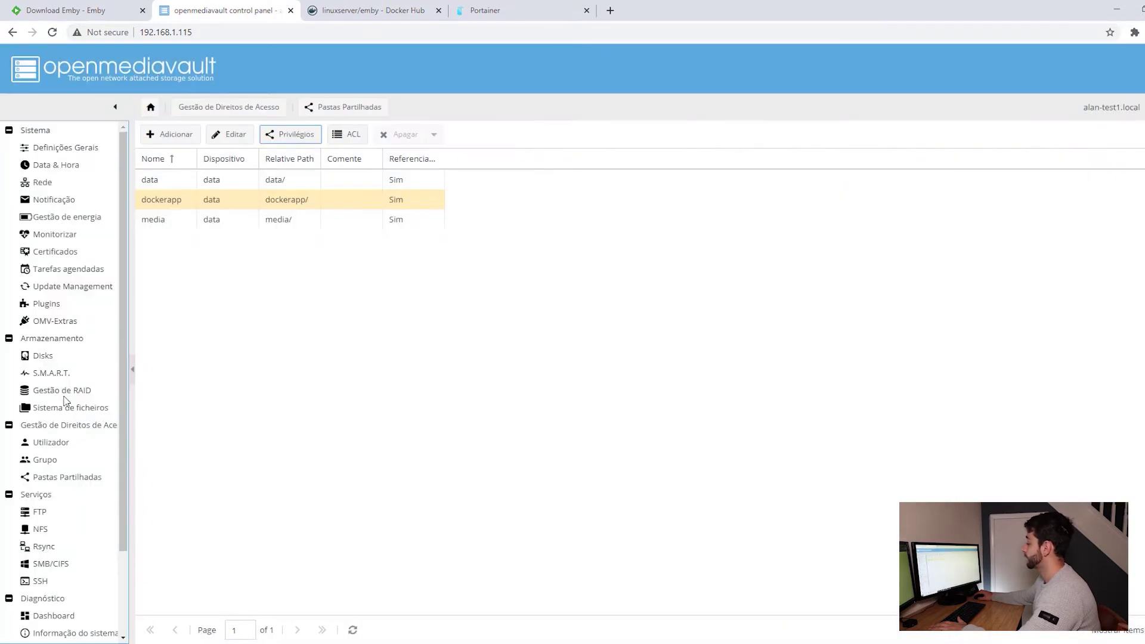
Review the dockerapp and media SMB/CIFS shares.
{"action": "left_click", "coordinate": [58, 566]}
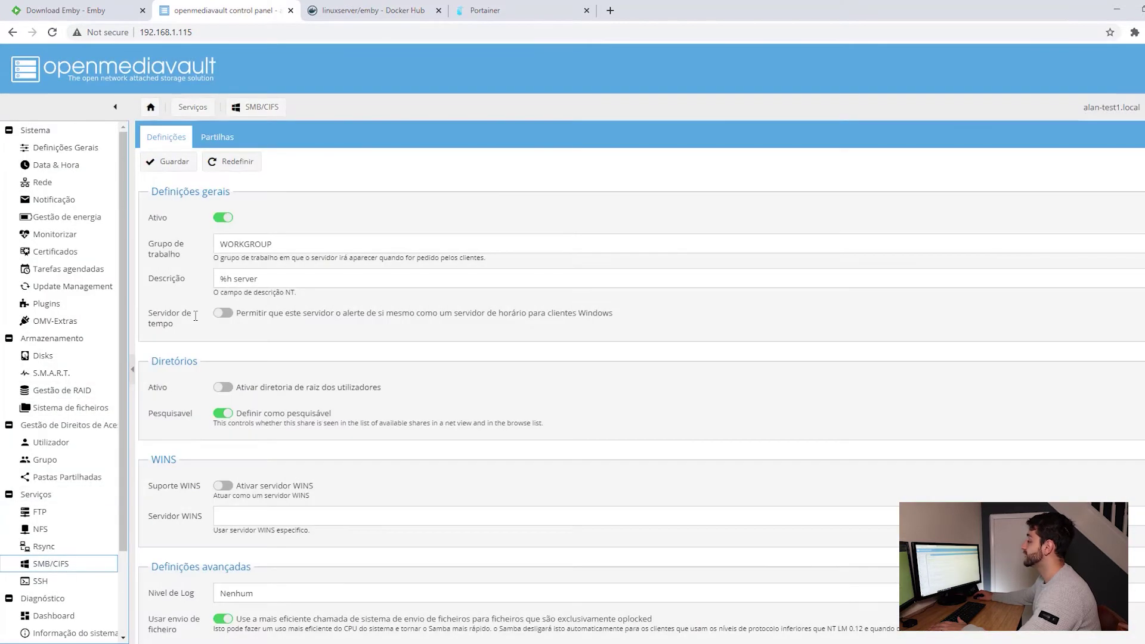
{"action": "left_click", "coordinate": [216, 137]}
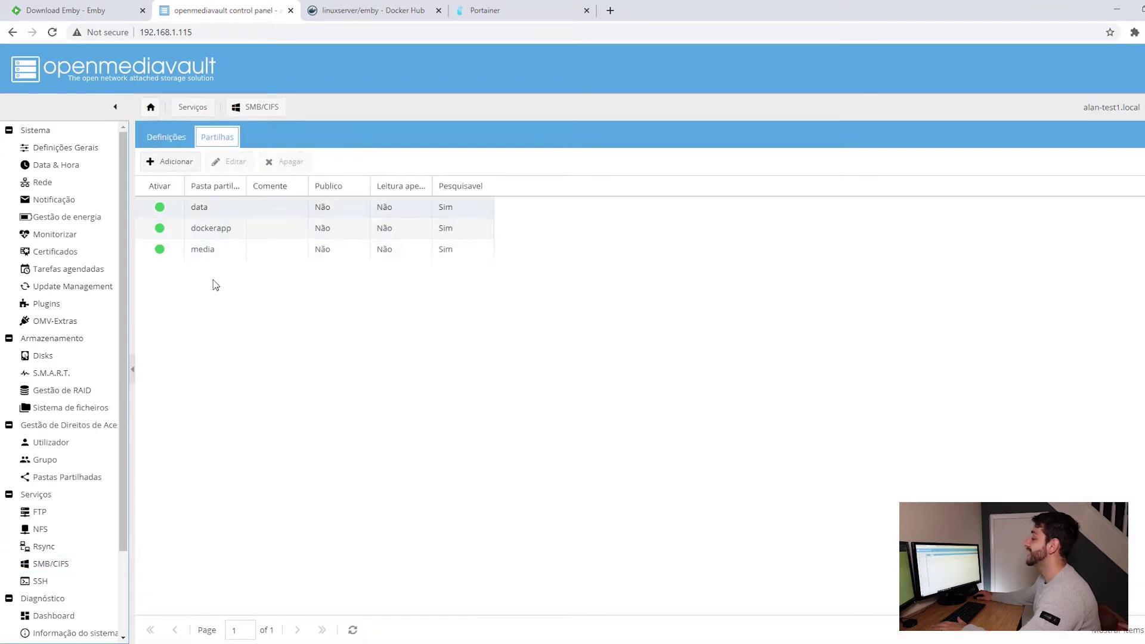
{"action": "left_click", "coordinate": [235, 236]}
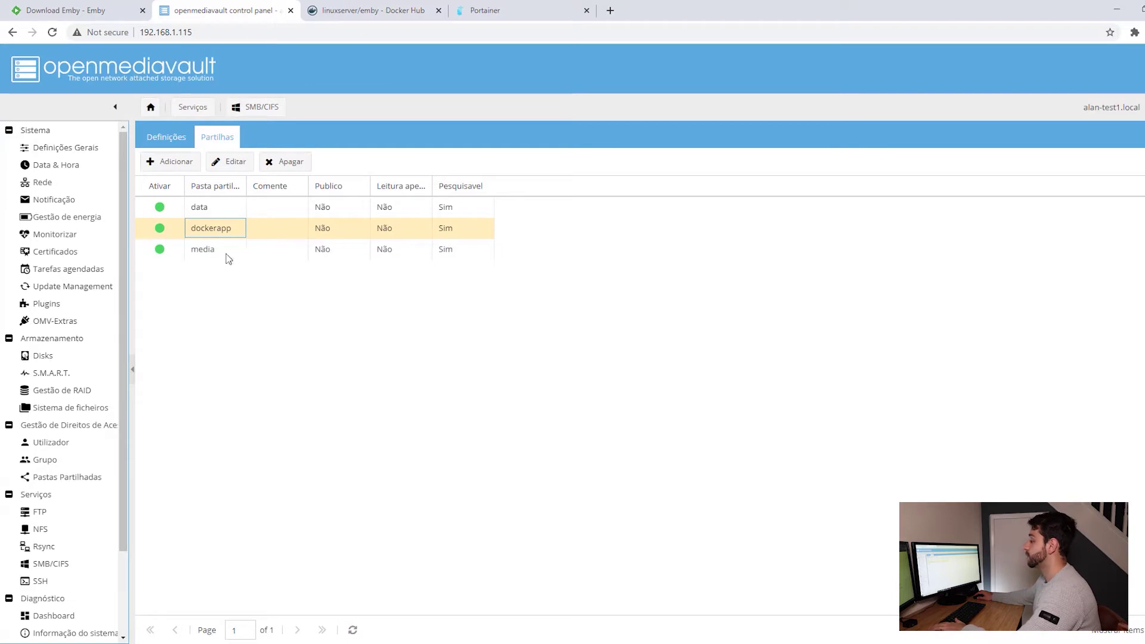
{"action": "left_click", "coordinate": [227, 257]}
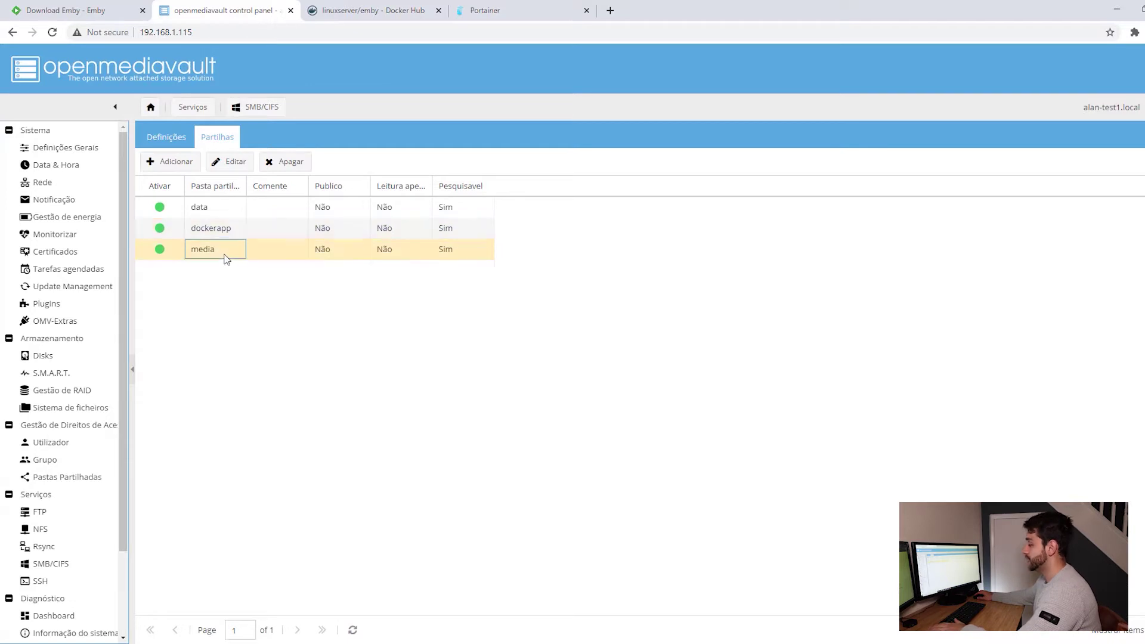
Check the SSH service, then show OMV-Extras' Docker and Portainer settings.
{"action": "left_click", "coordinate": [57, 582]}
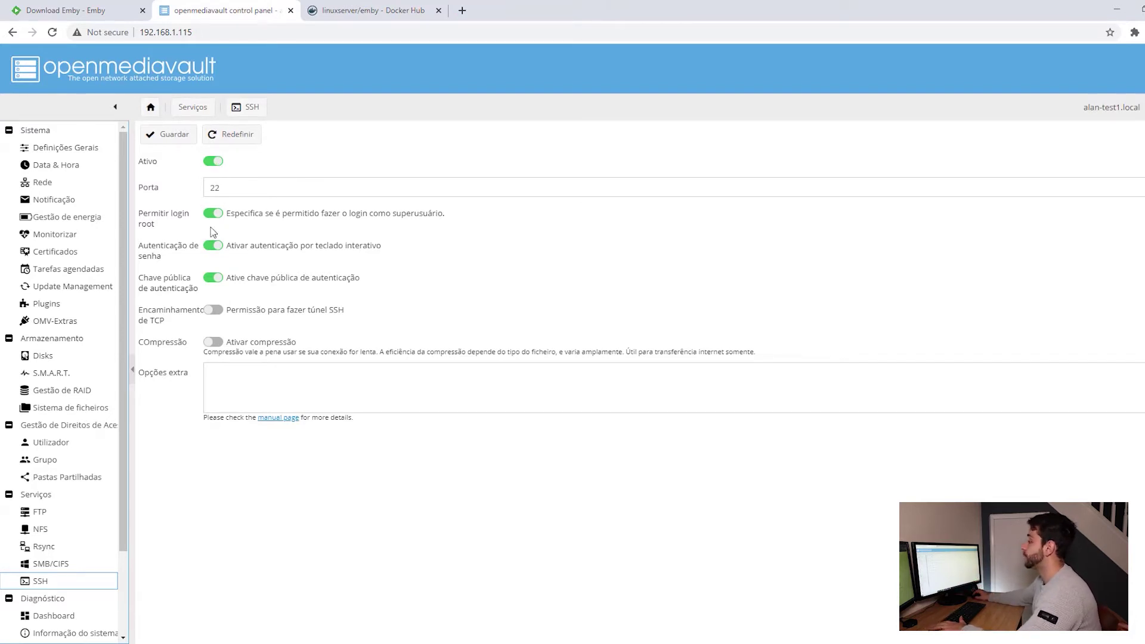
{"action": "left_click", "coordinate": [57, 322]}
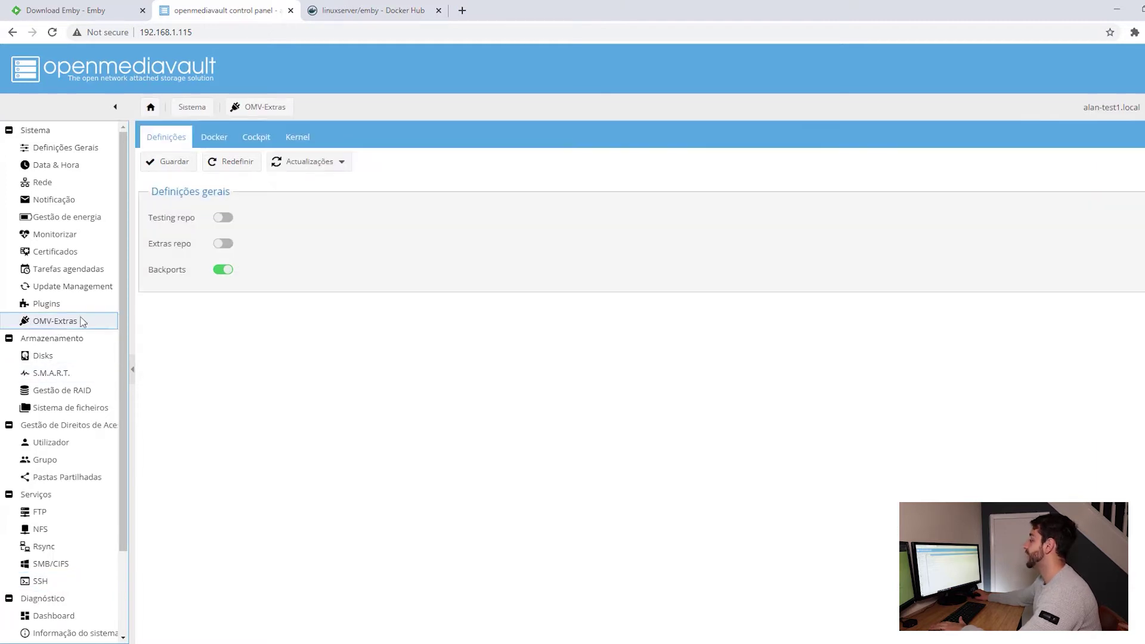
{"action": "left_click", "coordinate": [214, 138]}
Sign in to Portainer as admin and open the local endpoint's empty Stacks list.
{"action": "left_click", "coordinate": [524, 162]}
{"action": "type", "text": "admin"}
{"action": "key", "text": "Tab"}
{"action": "type", "text": "****"}
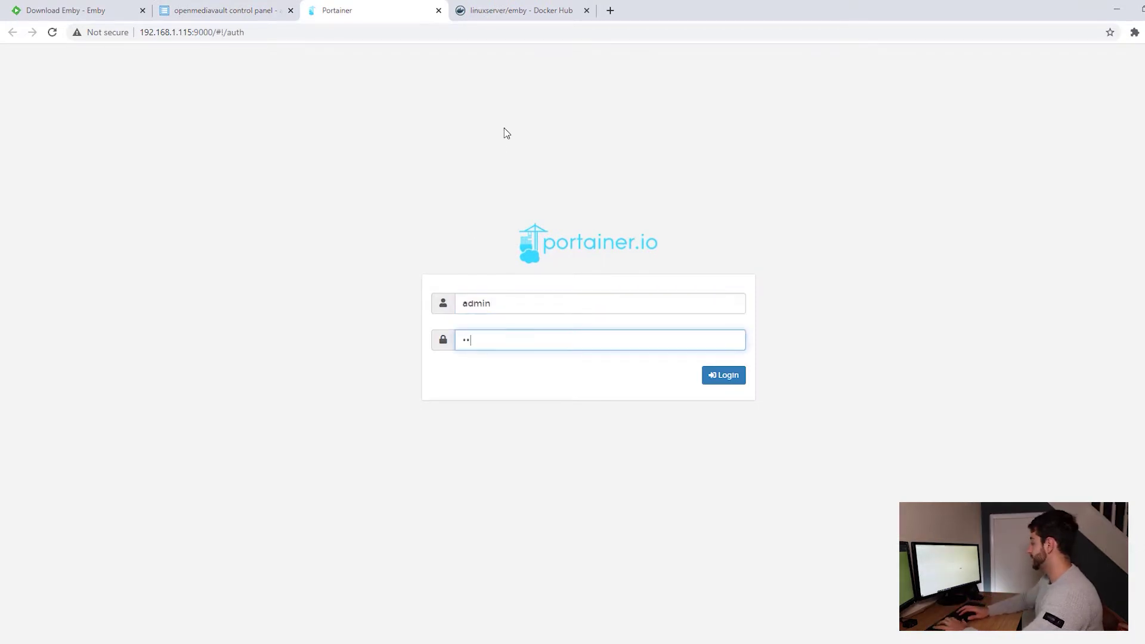
{"action": "type", "text": "*****"}
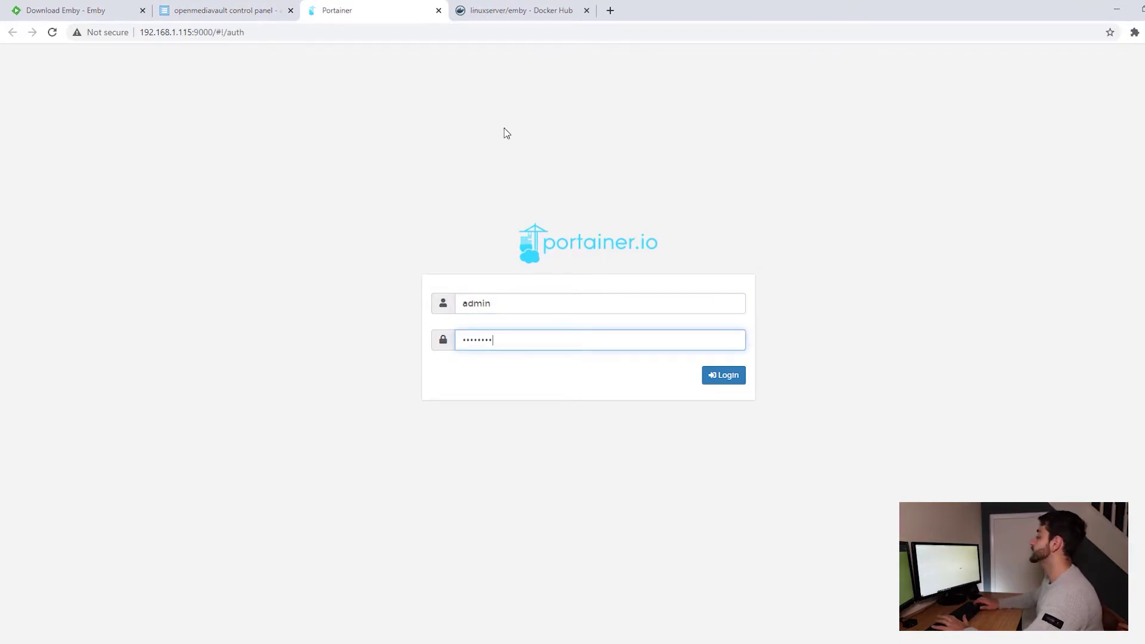
{"action": "key", "text": "Return"}
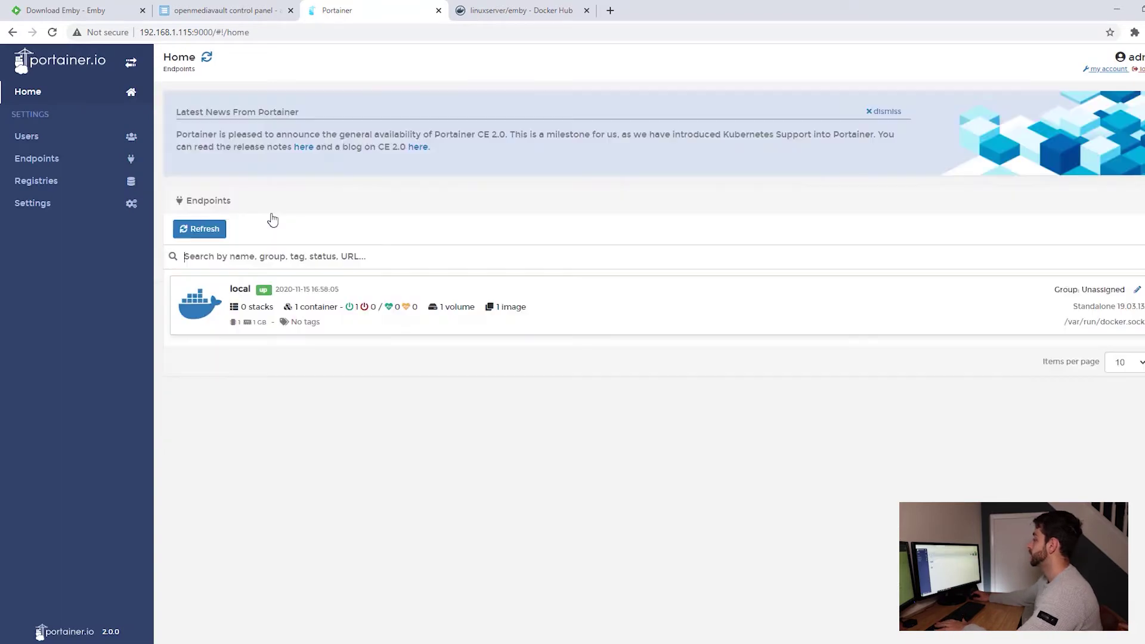
{"action": "left_click", "coordinate": [334, 315]}
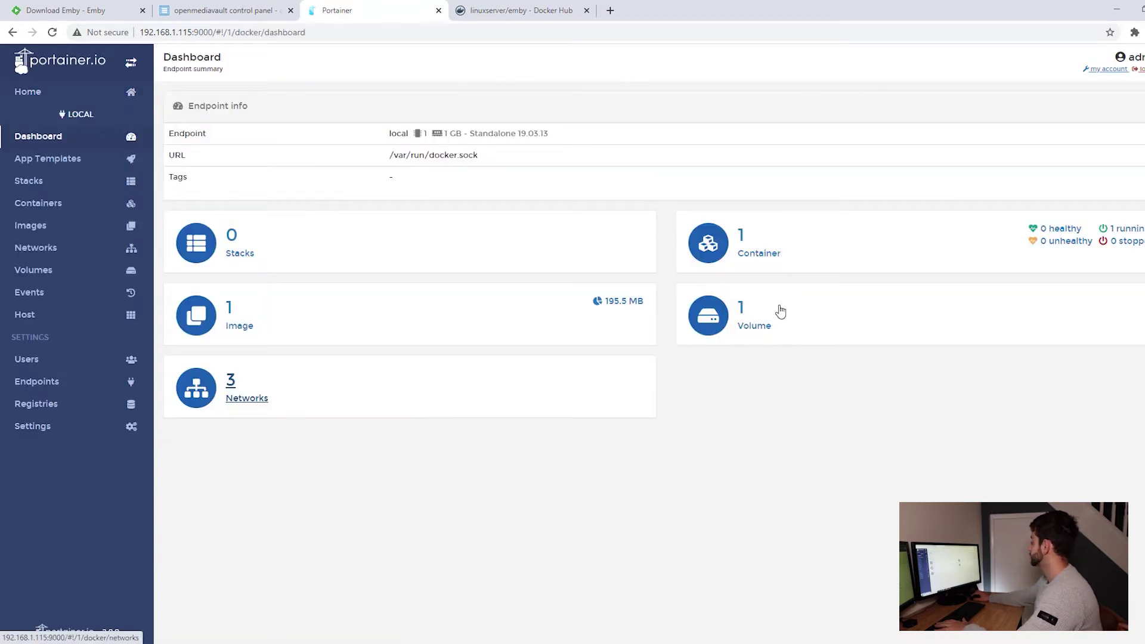
{"action": "left_click", "coordinate": [35, 180]}
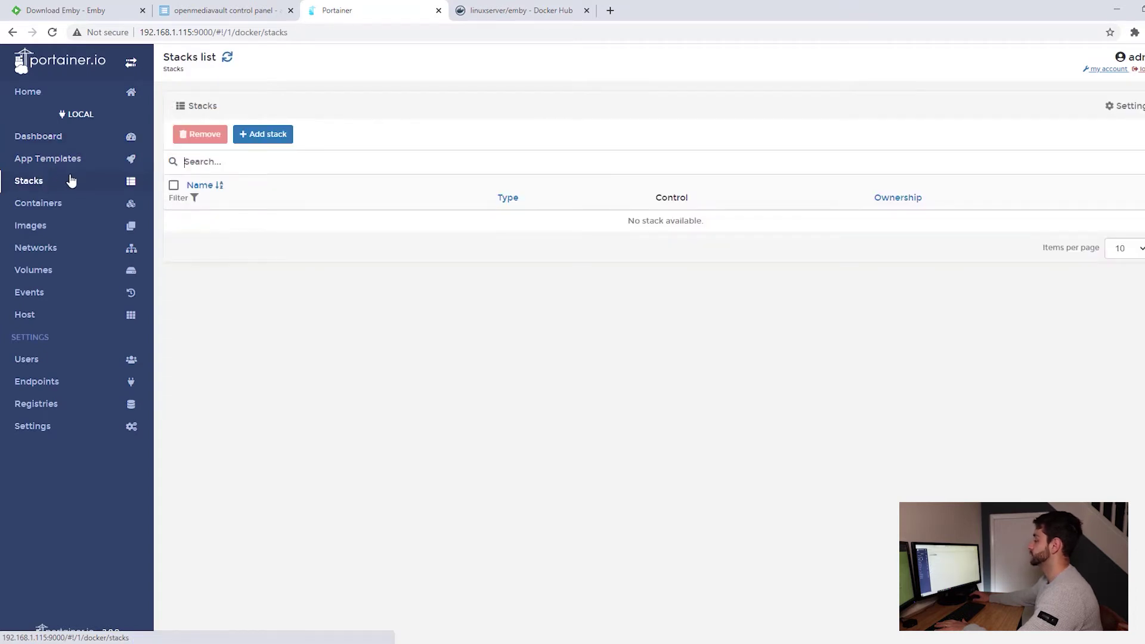
Copy the docker-compose example from Docker Hub's linuxserver/emby page, then return to Portainer.
{"action": "left_click", "coordinate": [504, 7]}
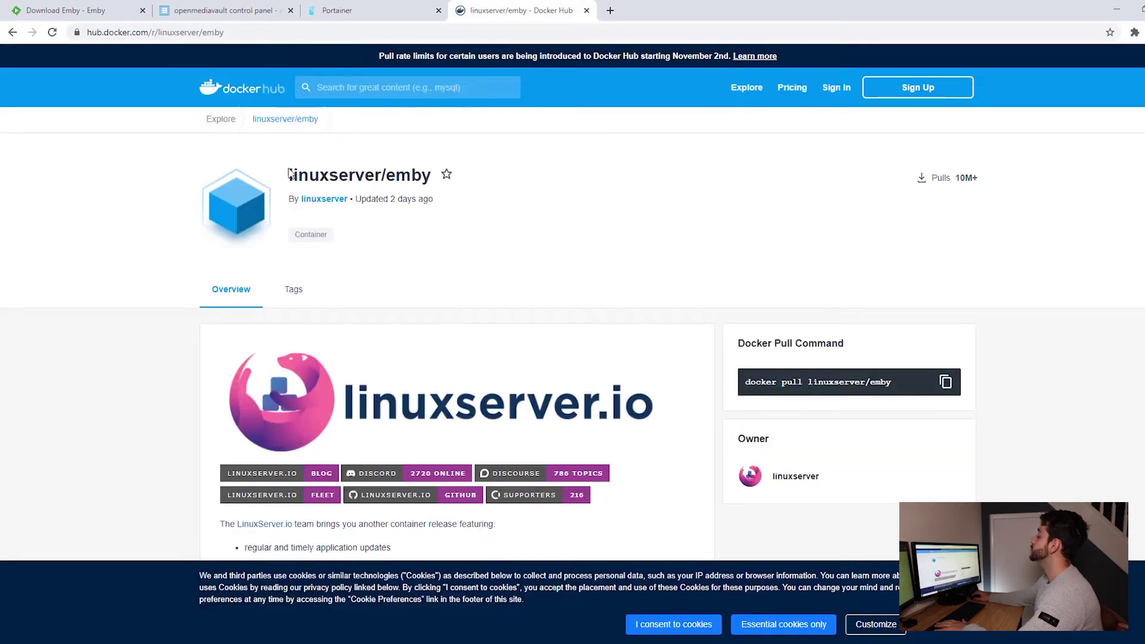
{"action": "left_click_drag", "start_coordinate": [431, 175], "coordinate": [421, 174]}
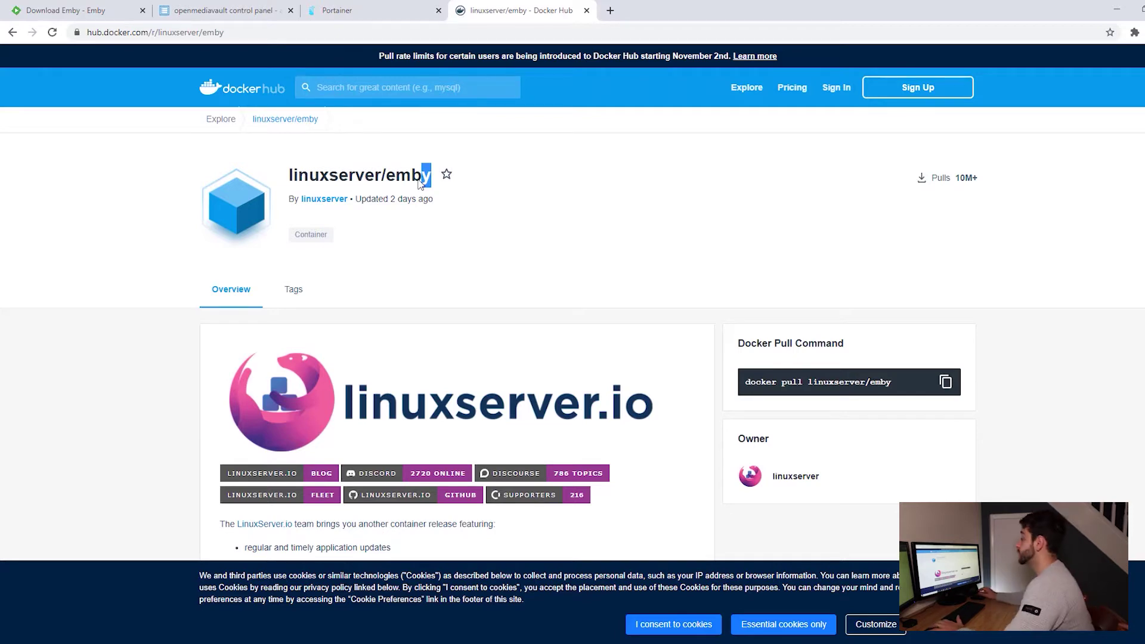
{"action": "scroll", "coordinate": [350, 205], "scroll_direction": "down", "scroll_amount": 8}
{"action": "scroll", "coordinate": [351, 205], "scroll_direction": "down", "scroll_amount": 20}
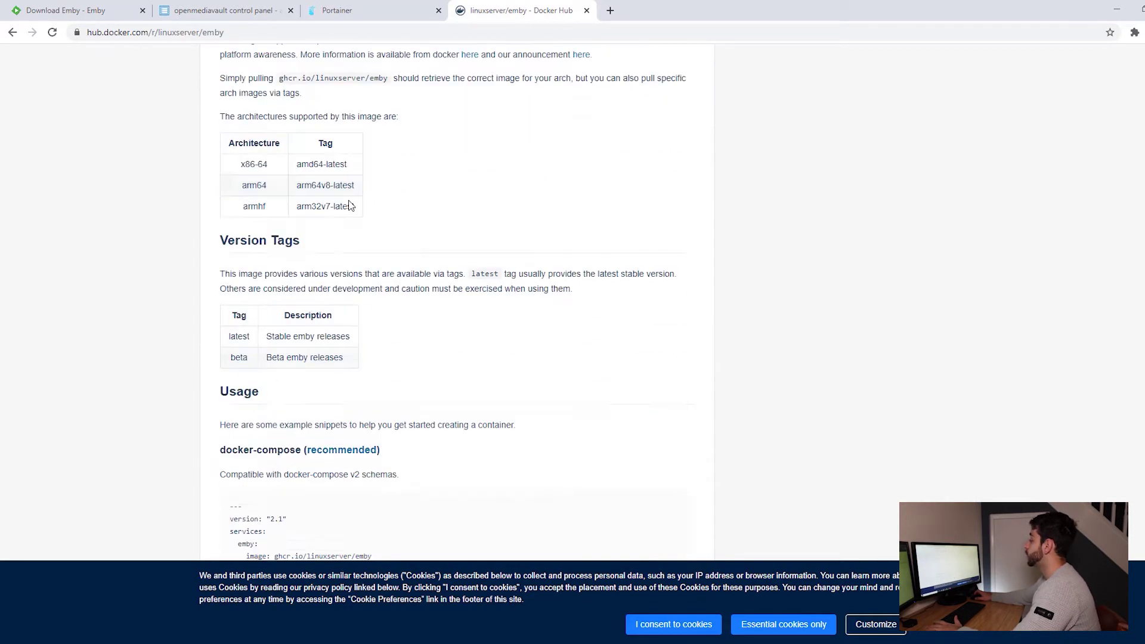
{"action": "left_click_drag", "start_coordinate": [233, 140], "coordinate": [303, 140]}
{"action": "scroll", "coordinate": [313, 192], "scroll_direction": "down", "scroll_amount": 2}
{"action": "left_click_drag", "start_coordinate": [230, 70], "coordinate": [388, 404]}
{"action": "key", "text": "ctrl+c"}
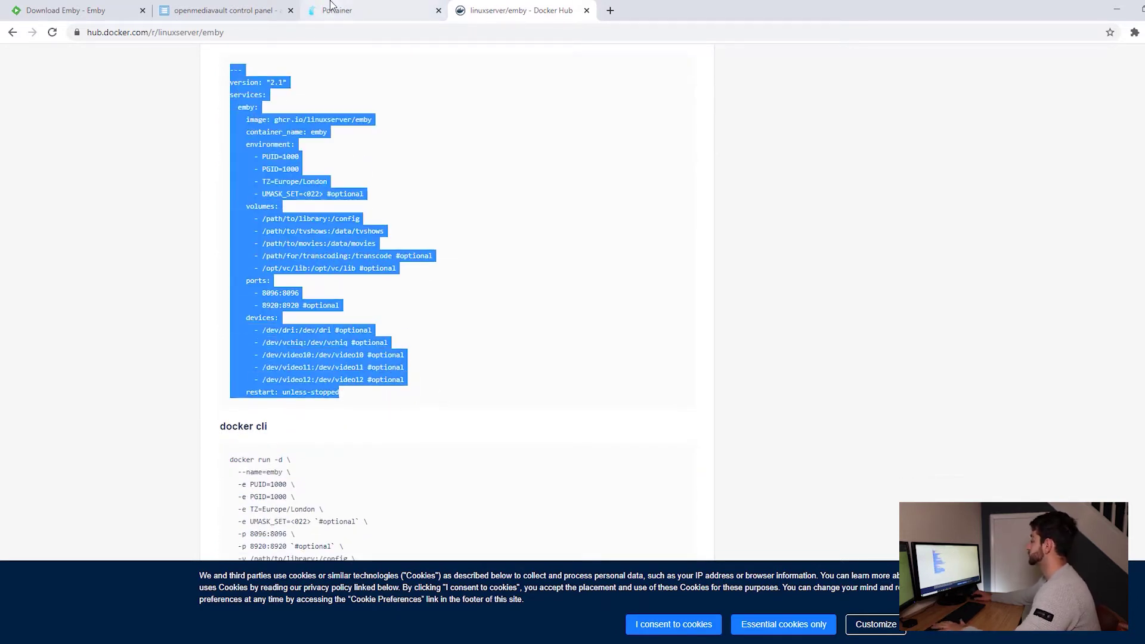
{"action": "left_click", "coordinate": [331, 8]}
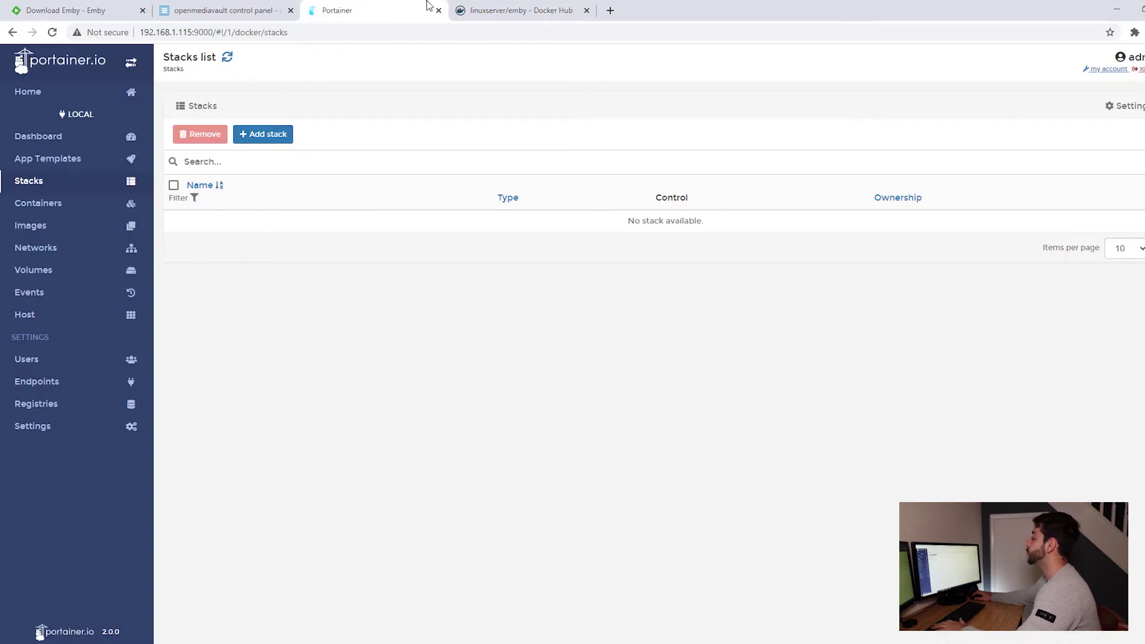
Paste the Emby docker-compose into a new stack's web editor.
{"action": "left_click", "coordinate": [269, 137]}
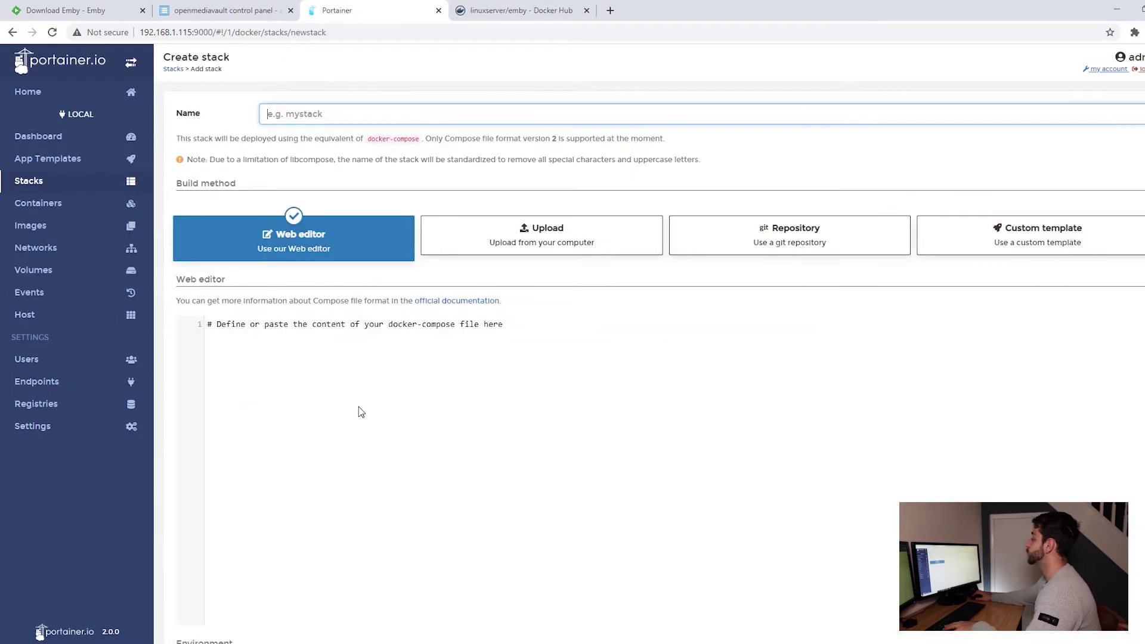
{"action": "left_click", "coordinate": [357, 408]}
{"action": "key", "text": "ctrl+v"}
{"action": "double_click", "coordinate": [308, 389]}
Name the stack emby and review its PUID/PGID settings.
{"action": "left_click", "coordinate": [305, 114]}
{"action": "type", "text": "emby"}
{"action": "scroll", "coordinate": [393, 355], "scroll_direction": "down", "scroll_amount": 2}
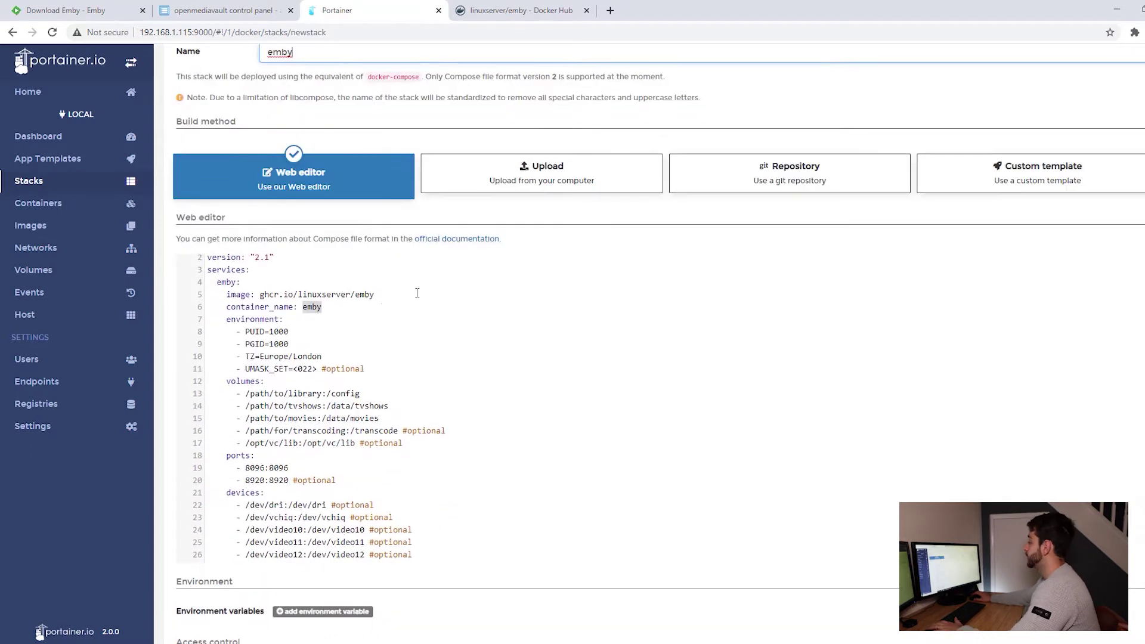
{"action": "left_click_drag", "start_coordinate": [245, 319], "coordinate": [292, 328]}
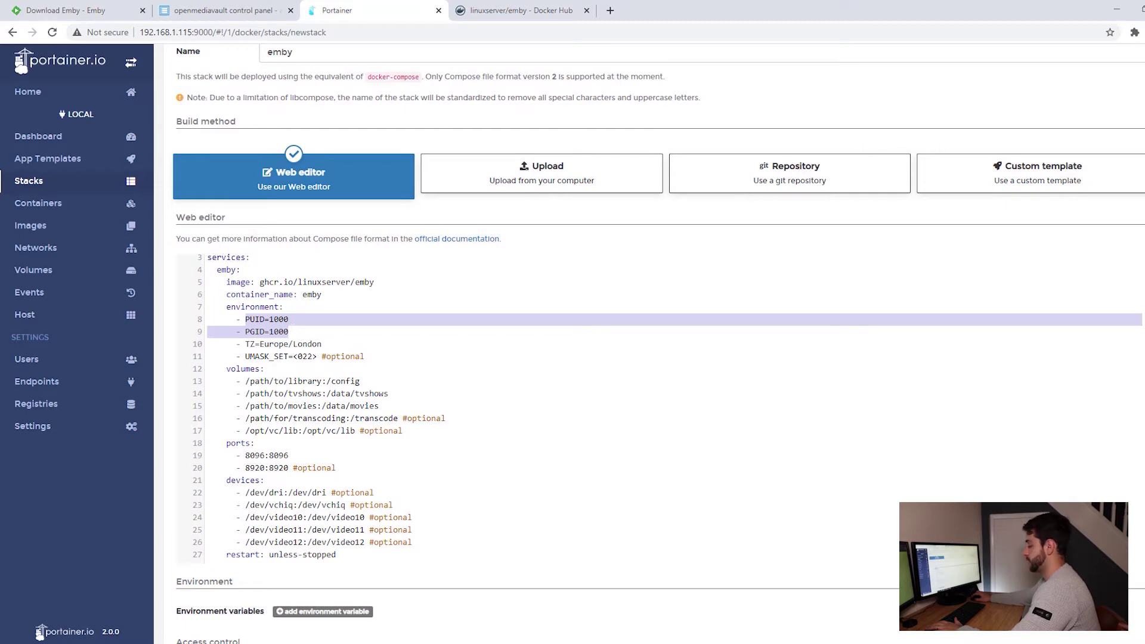
{"action": "key", "text": "alt+Tab"}
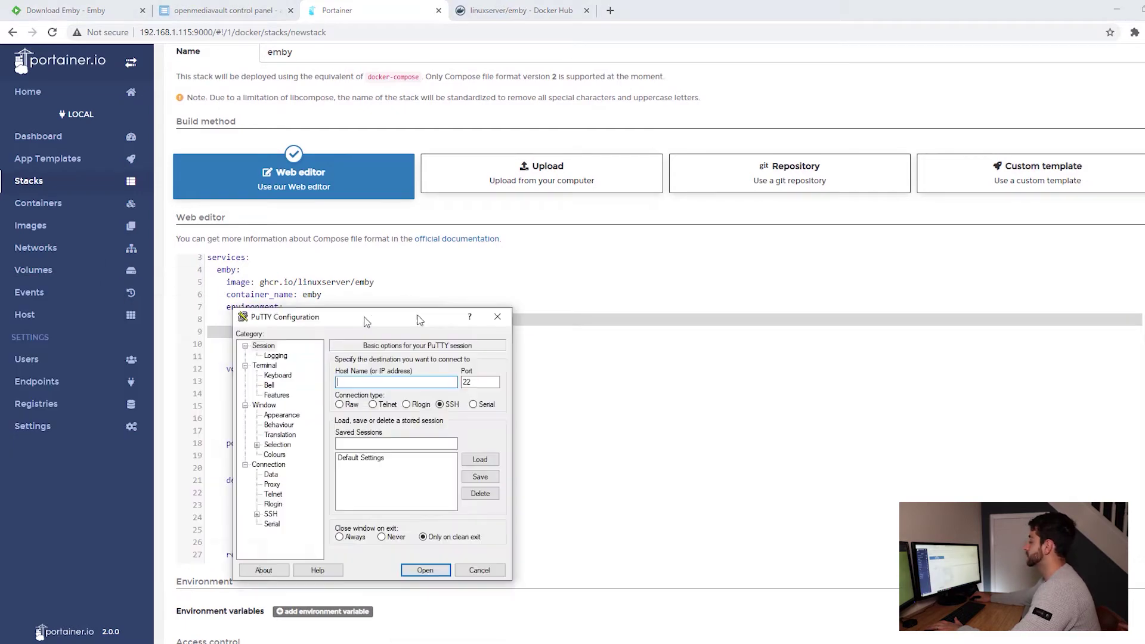
Open an SSH session to 192.168.1.115 in PuTTY and log in as root.
{"action": "left_click_drag", "start_coordinate": [209, 316], "coordinate": [539, 190]}
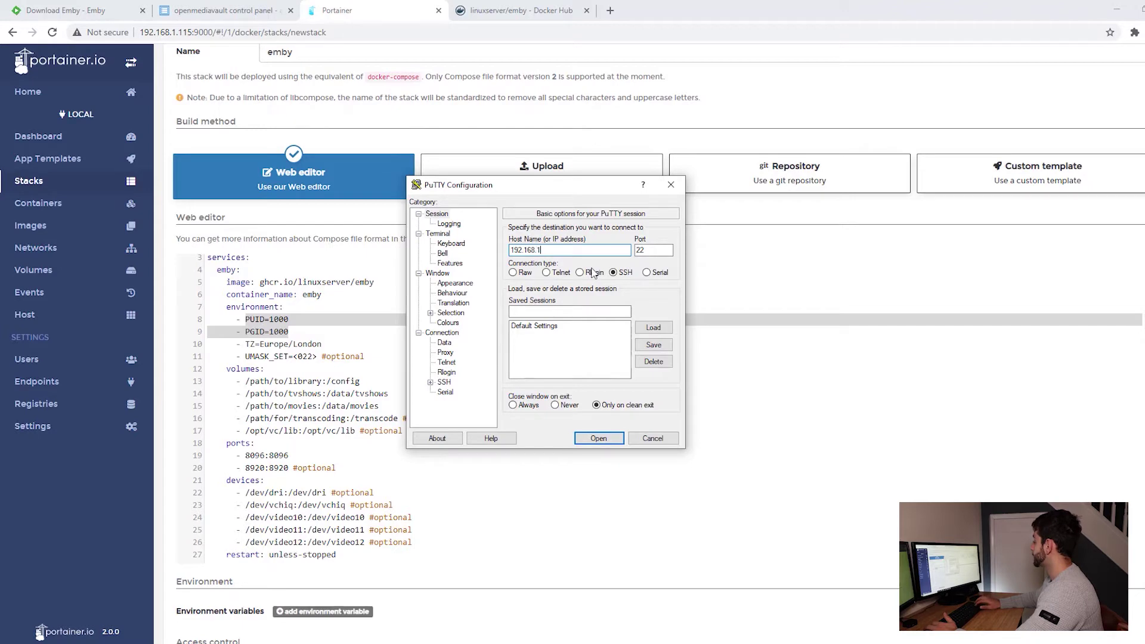
{"action": "type", "text": "5"}
{"action": "key", "text": "Return"}
{"action": "type", "text": "root"}
{"action": "key", "text": "Return"}
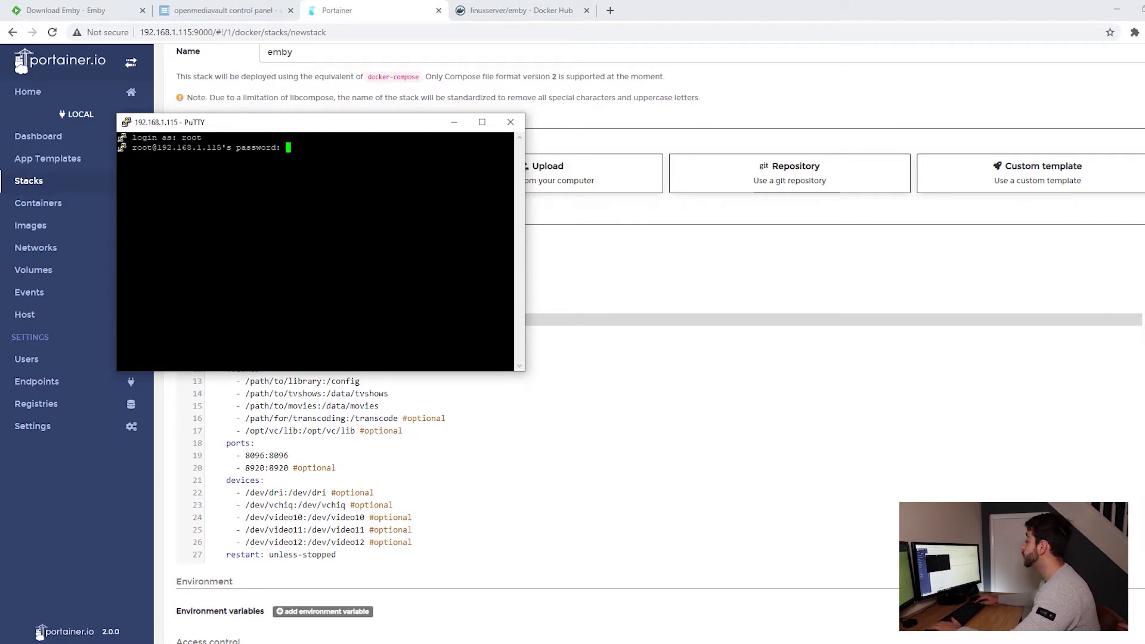
{"action": "key", "text": "Return"}
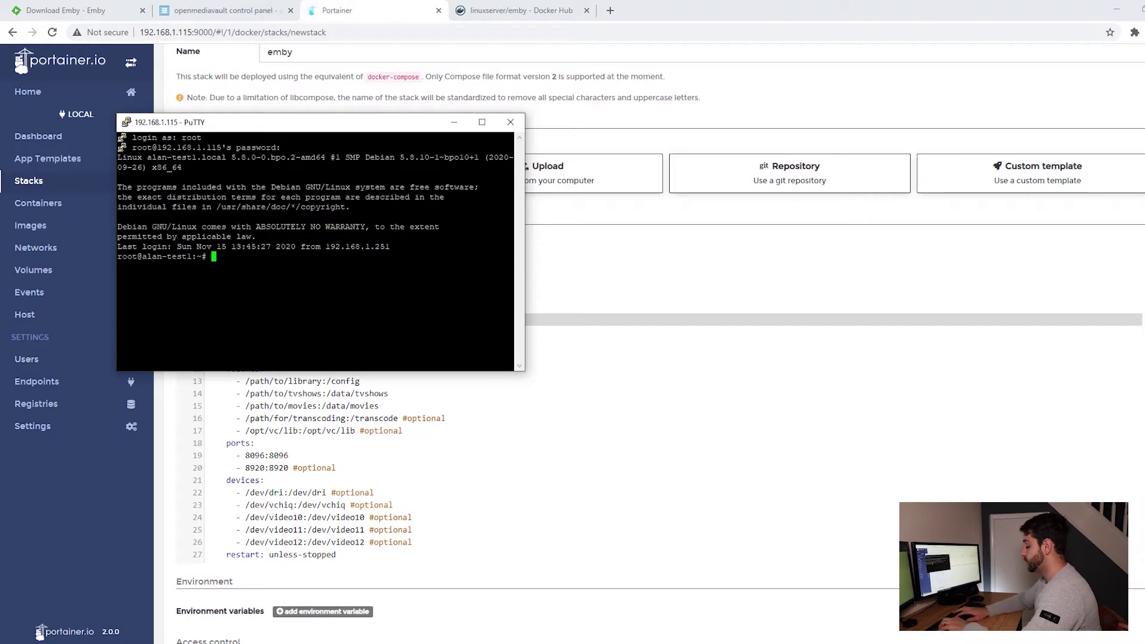
Run 'id user' to confirm uid 1000 and gid 100, then hide the terminal.
{"action": "type", "text": "id "}
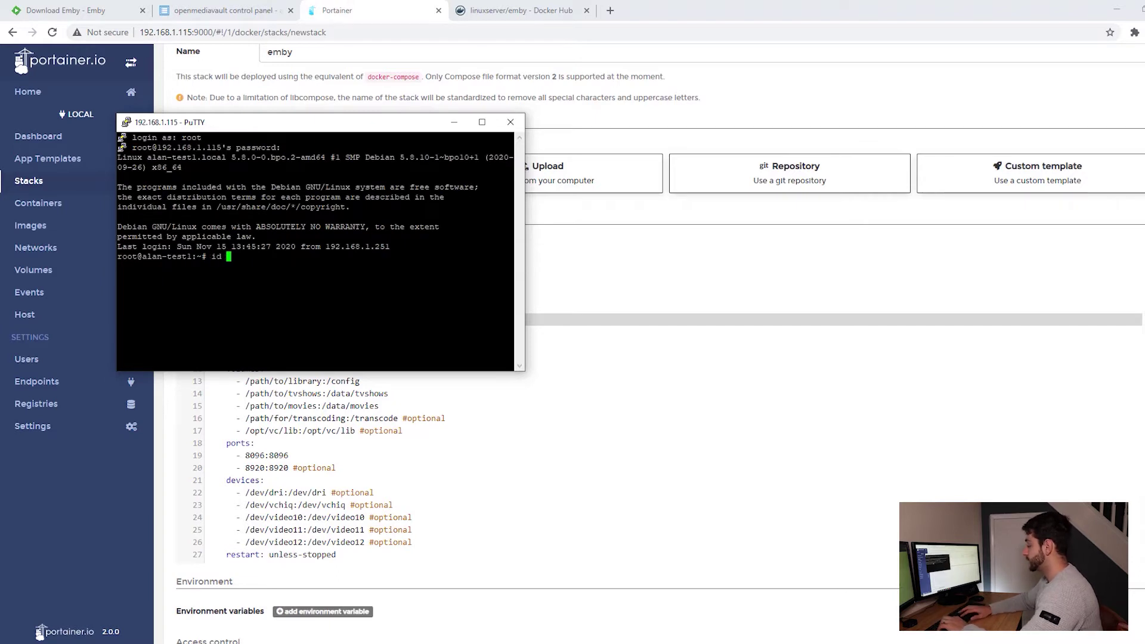
{"action": "type", "text": "user"}
{"action": "key", "text": "Return"}
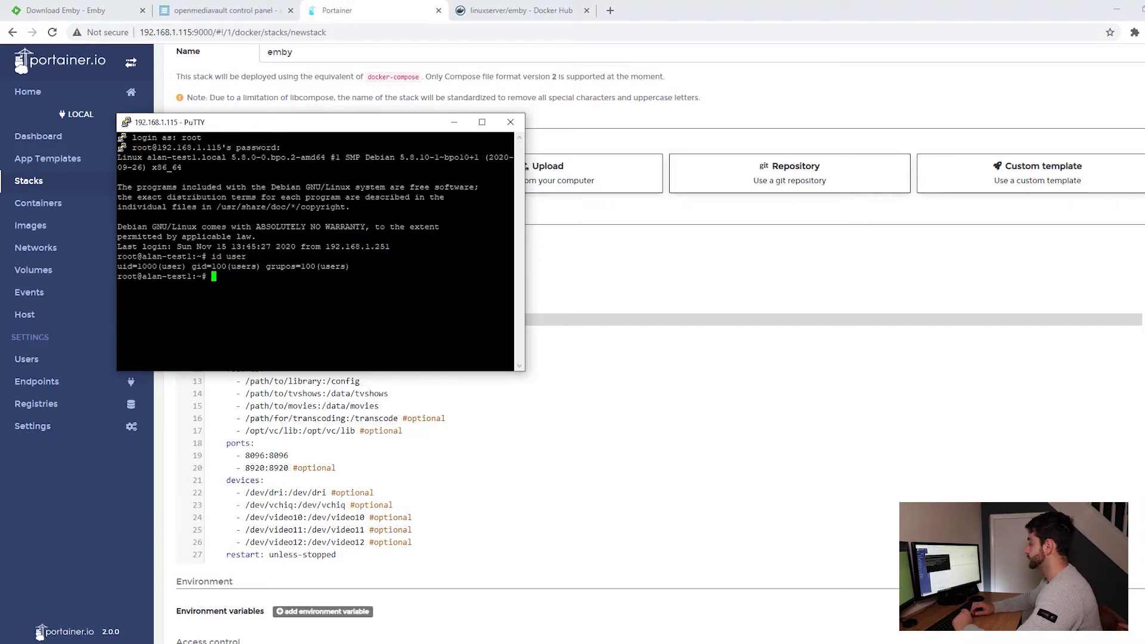
{"action": "left_click_drag", "start_coordinate": [117, 266], "coordinate": [230, 266]}
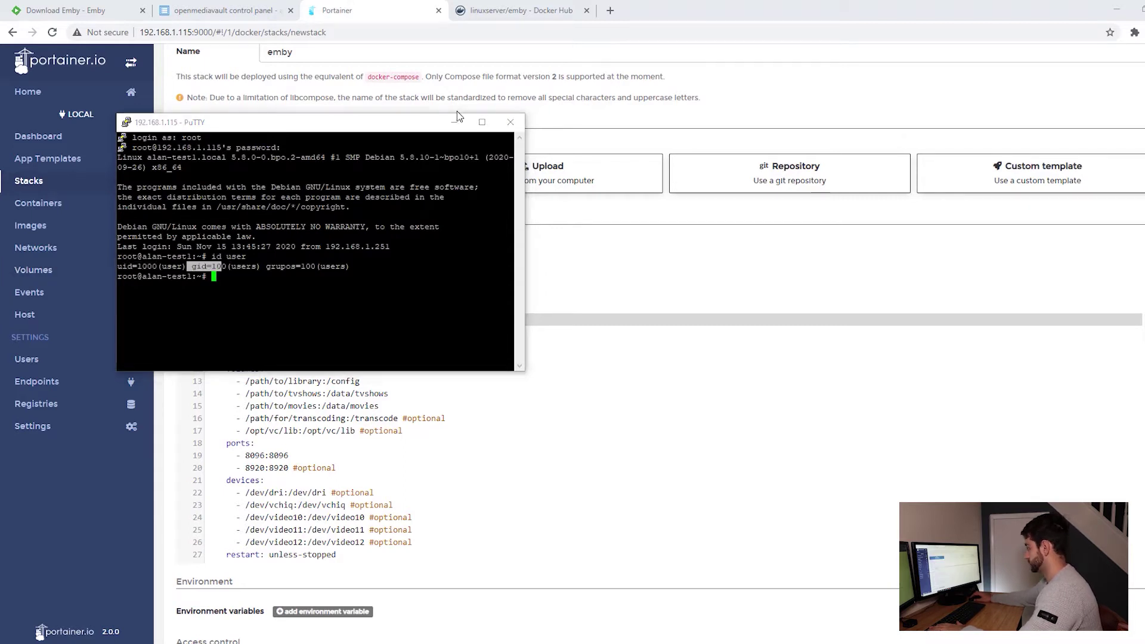
{"action": "left_click", "coordinate": [454, 121]}
{"action": "left_click", "coordinate": [293, 322]}
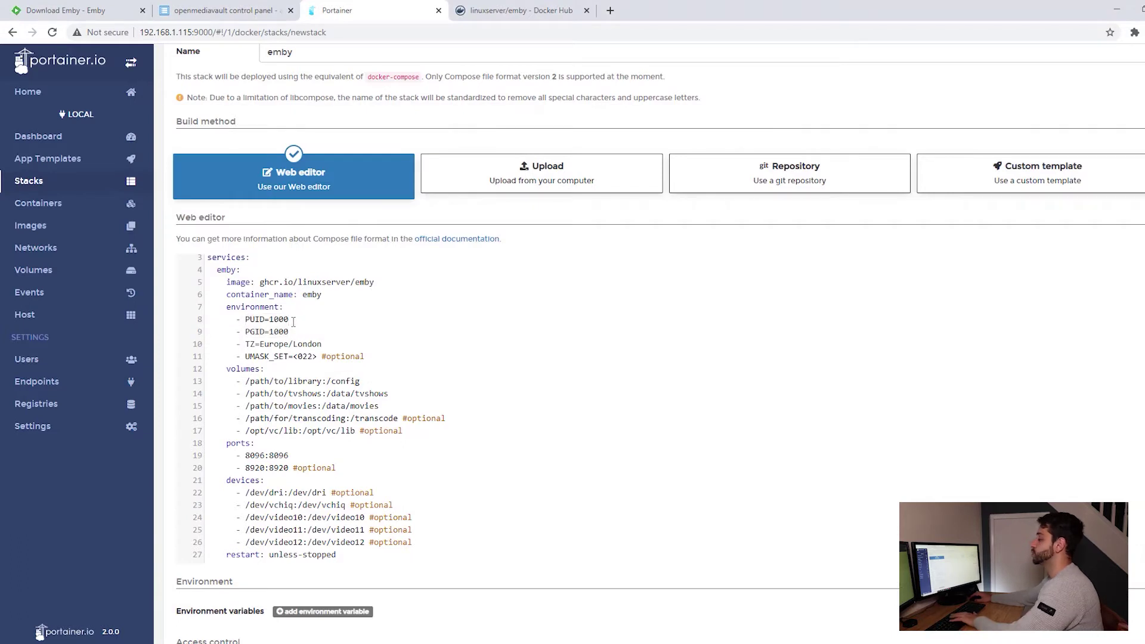
Set PGID=100 and replace TZ Europe/London with Brazil, keeping PUID=1000.
{"action": "left_click_drag", "start_coordinate": [251, 320], "coordinate": [282, 319]}
{"action": "left_click", "coordinate": [293, 331]}
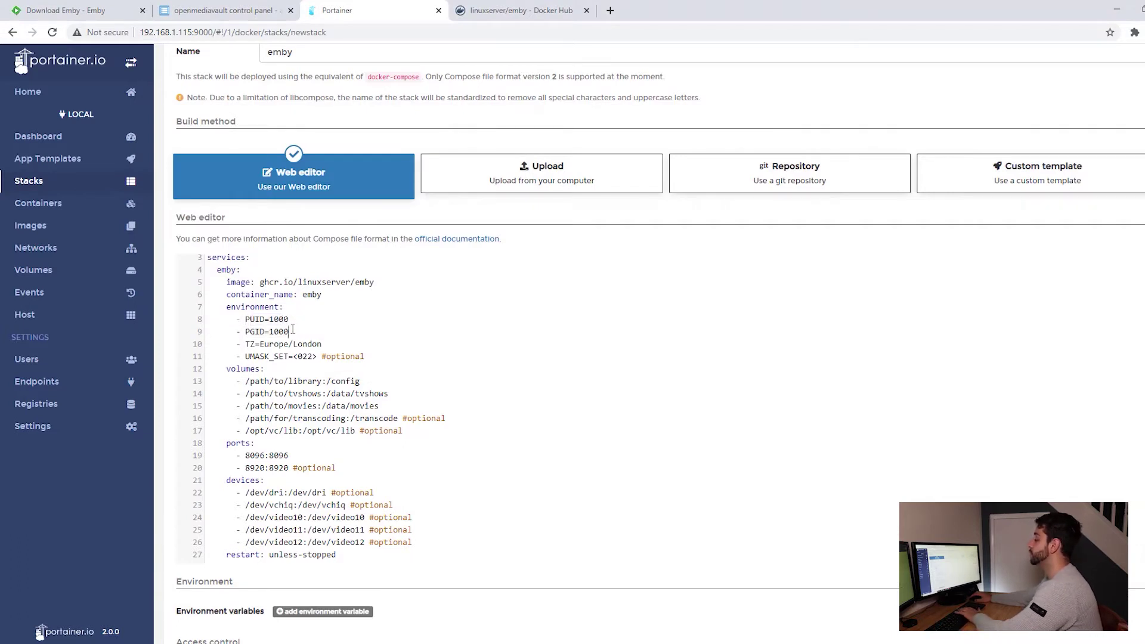
{"action": "left_click_drag", "start_coordinate": [263, 343], "coordinate": [323, 344]}
{"action": "key", "text": "BackSpace"}
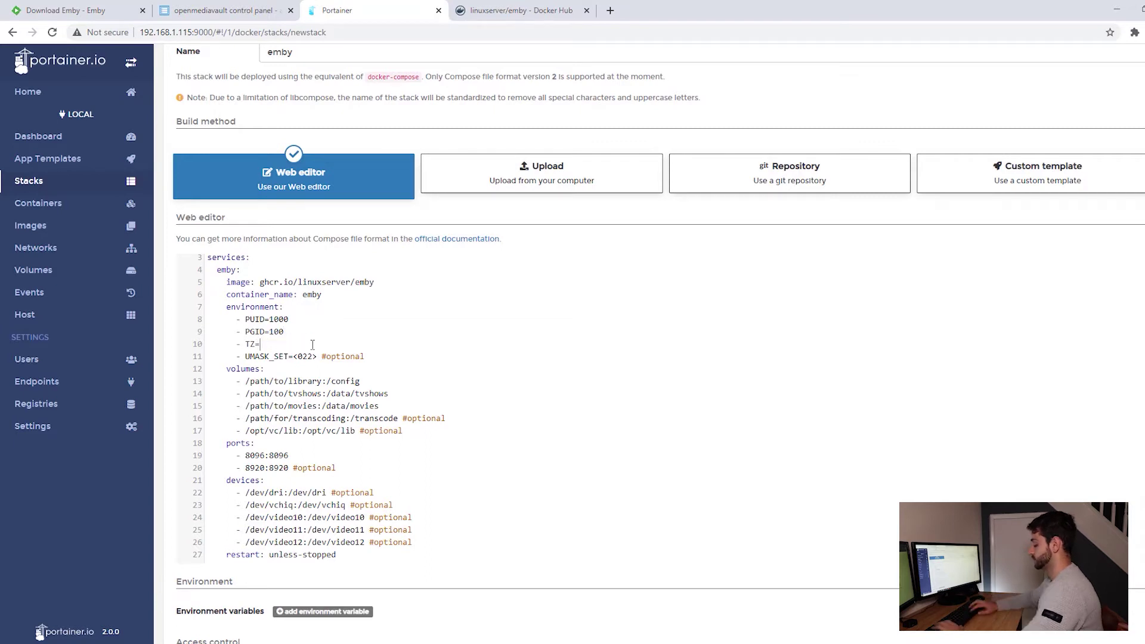
{"action": "type", "text": "Brazil"}
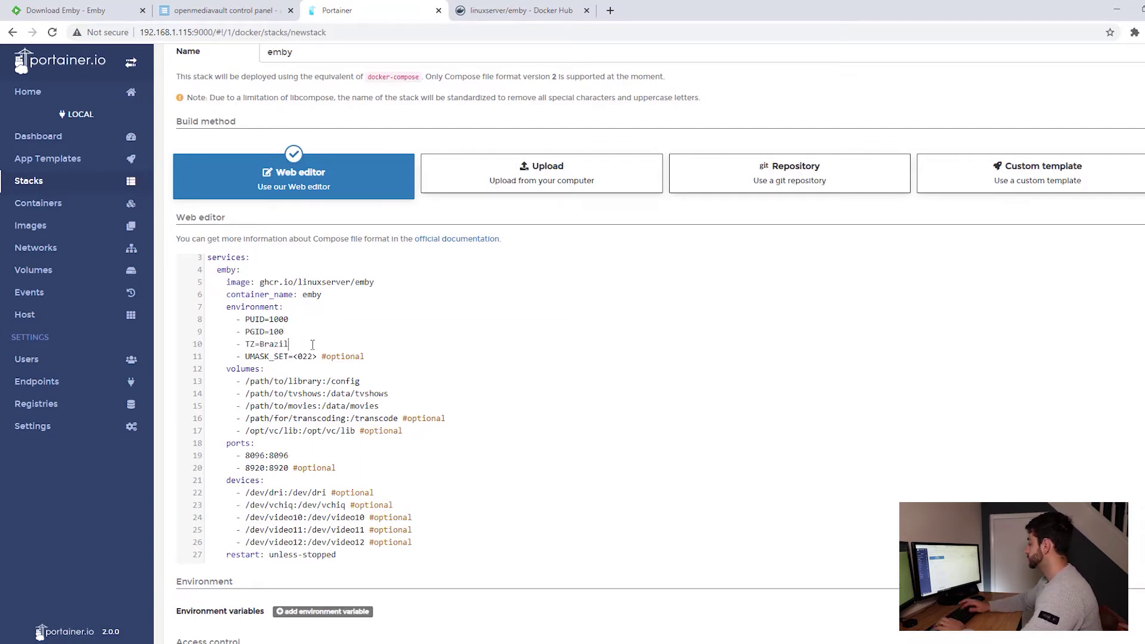
{"action": "left_click_drag", "start_coordinate": [240, 356], "coordinate": [362, 356]}
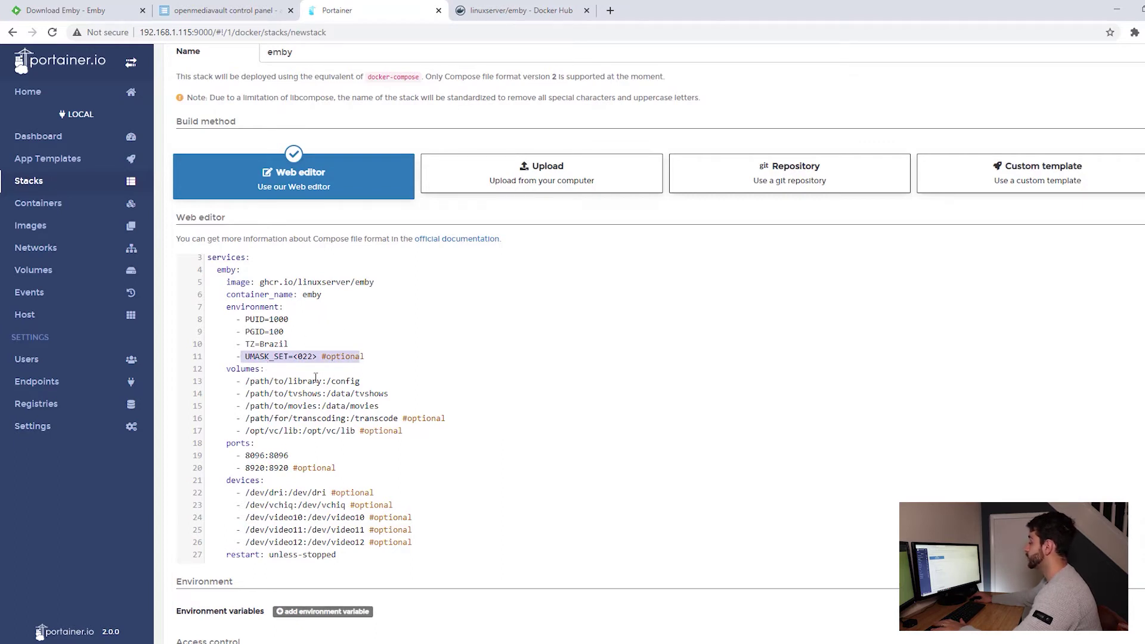
{"action": "left_click_drag", "start_coordinate": [249, 381], "coordinate": [322, 380]}
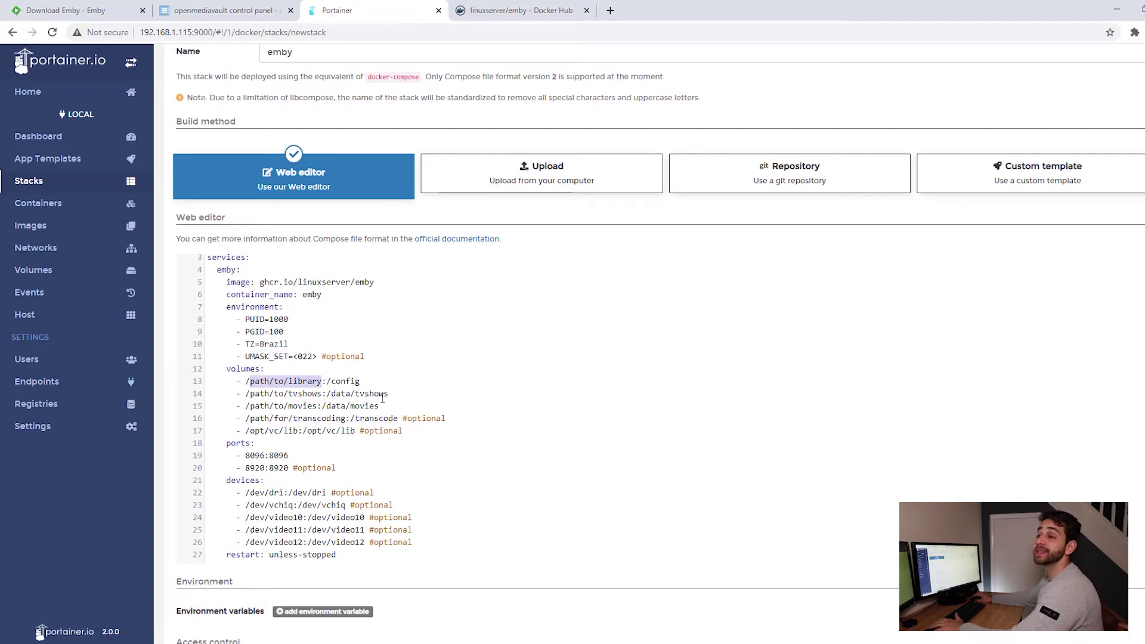
Show the Caminho absoluto column to read dockerapp's /srv/dev-disk-by-label-data path.
{"action": "left_click", "coordinate": [252, 13]}
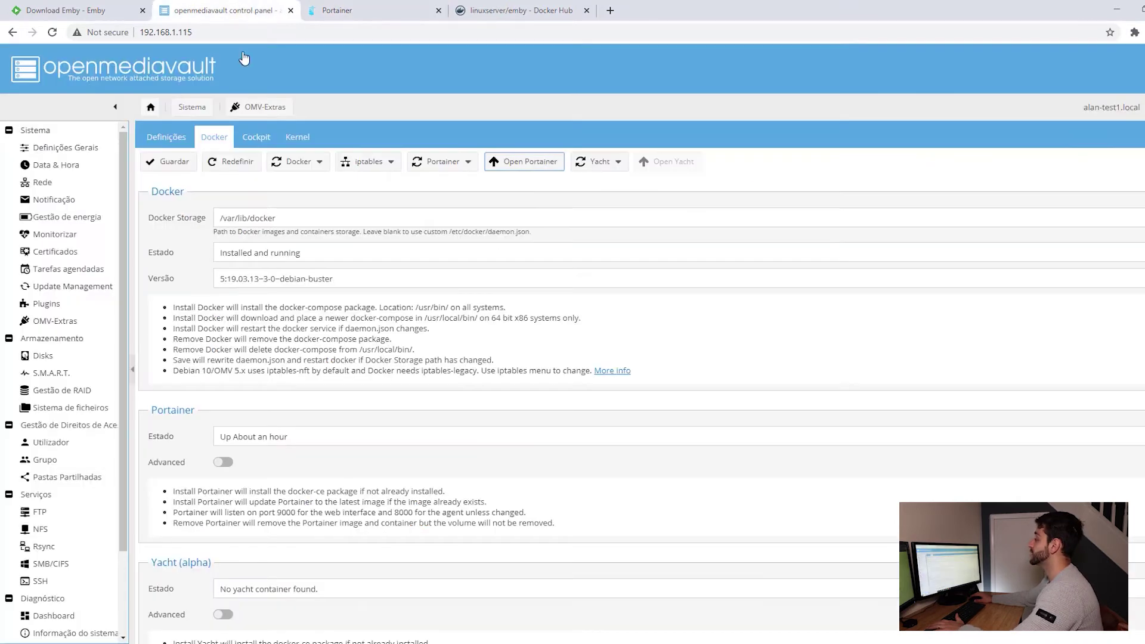
{"action": "left_click", "coordinate": [47, 483]}
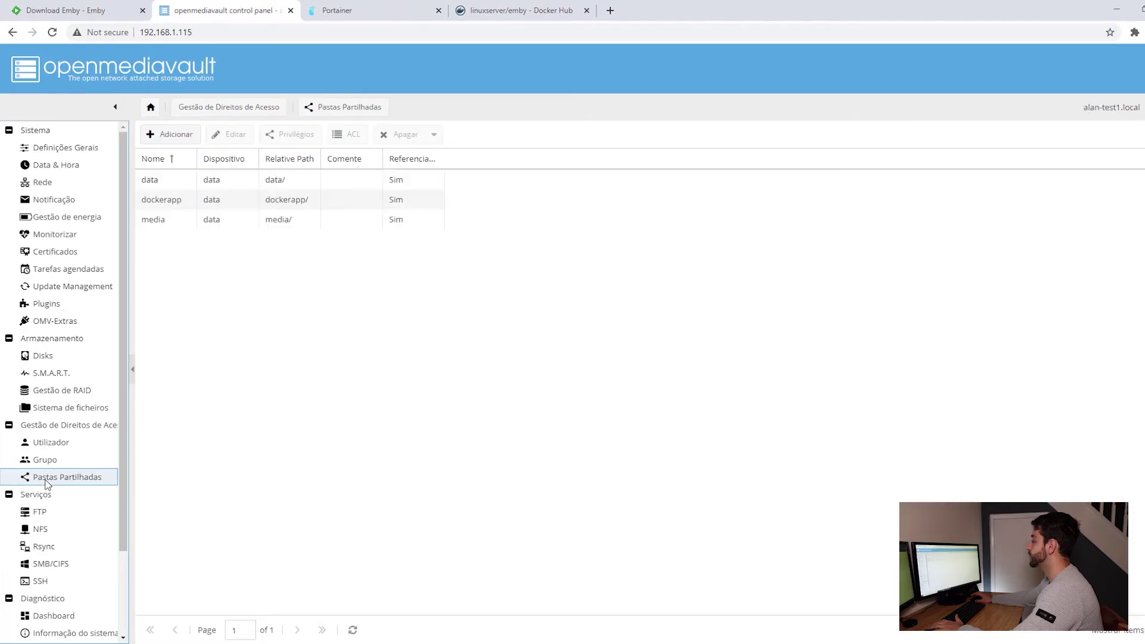
{"action": "left_click", "coordinate": [313, 159]}
{"action": "mouse_move", "coordinate": [355, 229]}
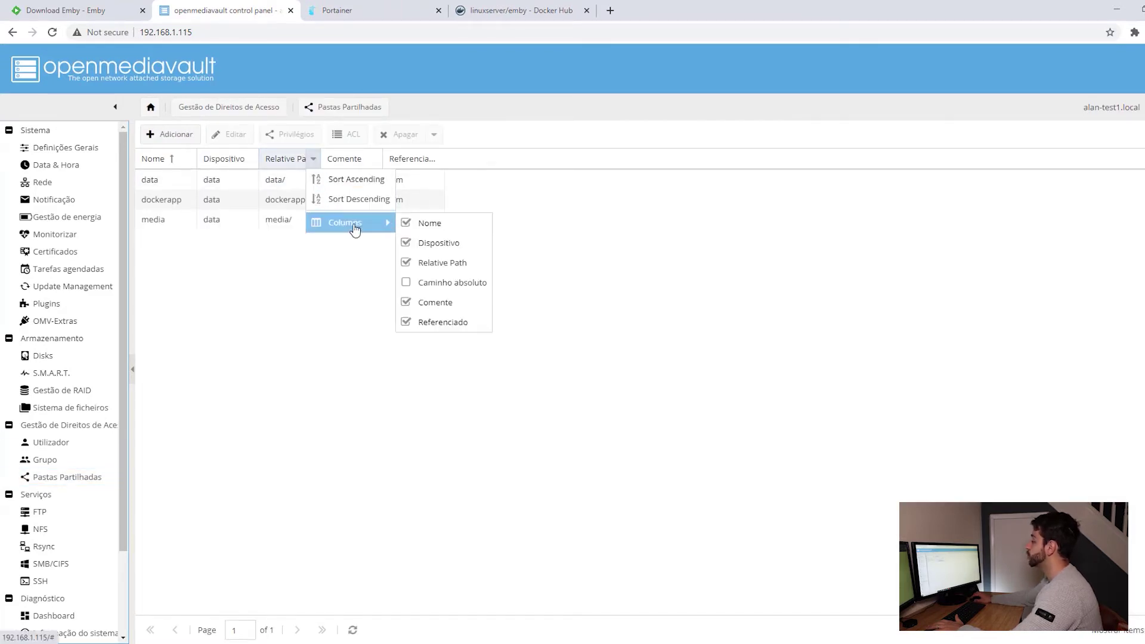
{"action": "left_click", "coordinate": [400, 284]}
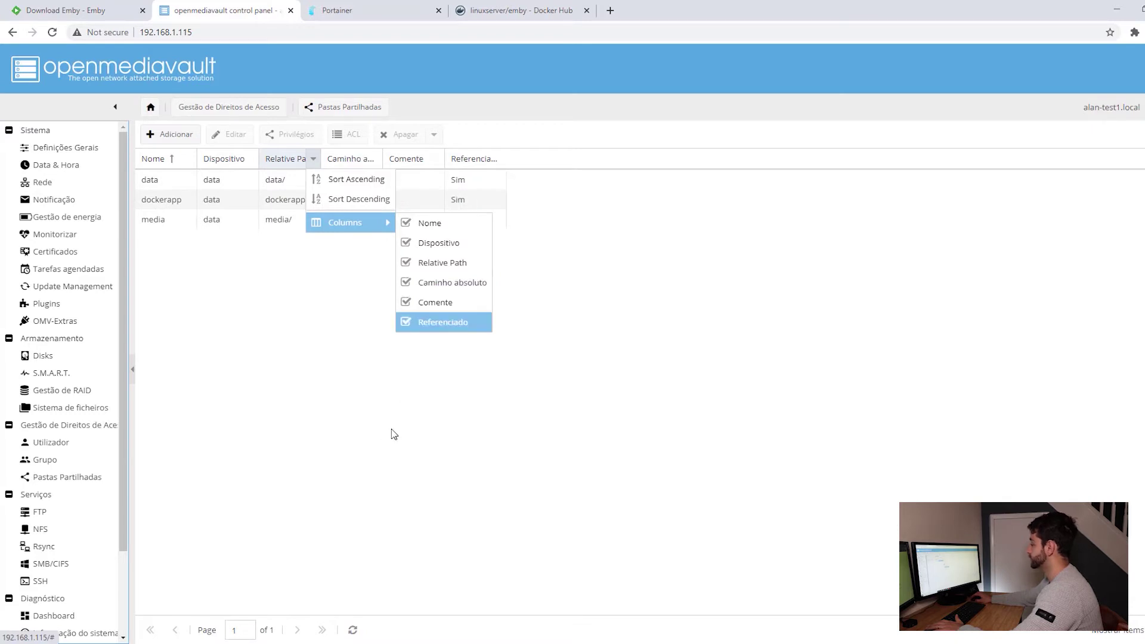
{"action": "left_click", "coordinate": [391, 432]}
{"action": "left_click_drag", "start_coordinate": [383, 159], "coordinate": [487, 159]}
{"action": "left_click", "coordinate": [352, 180]}
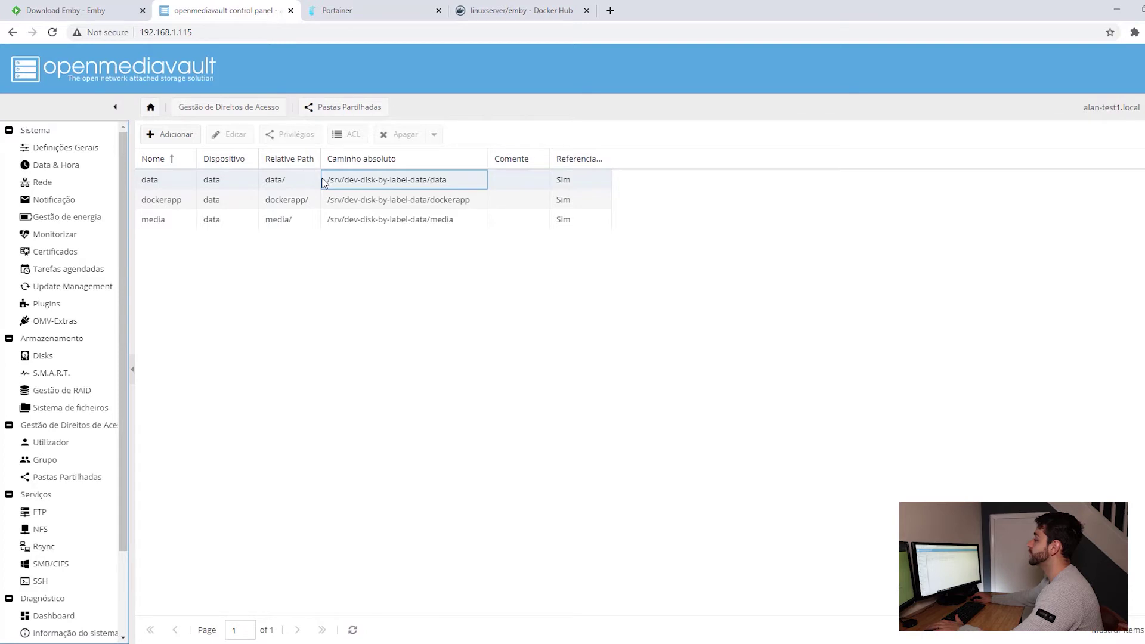
{"action": "left_click", "coordinate": [402, 210]}
{"action": "left_click", "coordinate": [381, 10]}
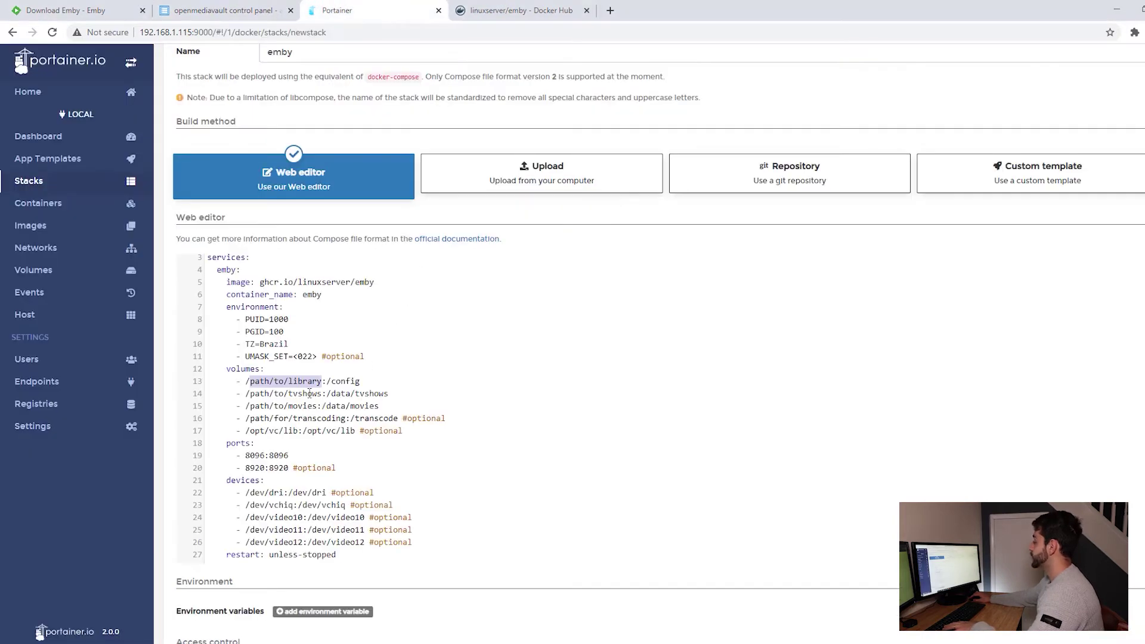
Replace /path/to/library with /srv/dev-disk-by-label-data/dockerapp/emby in the config volume.
{"action": "left_click_drag", "start_coordinate": [321, 382], "coordinate": [245, 382]}
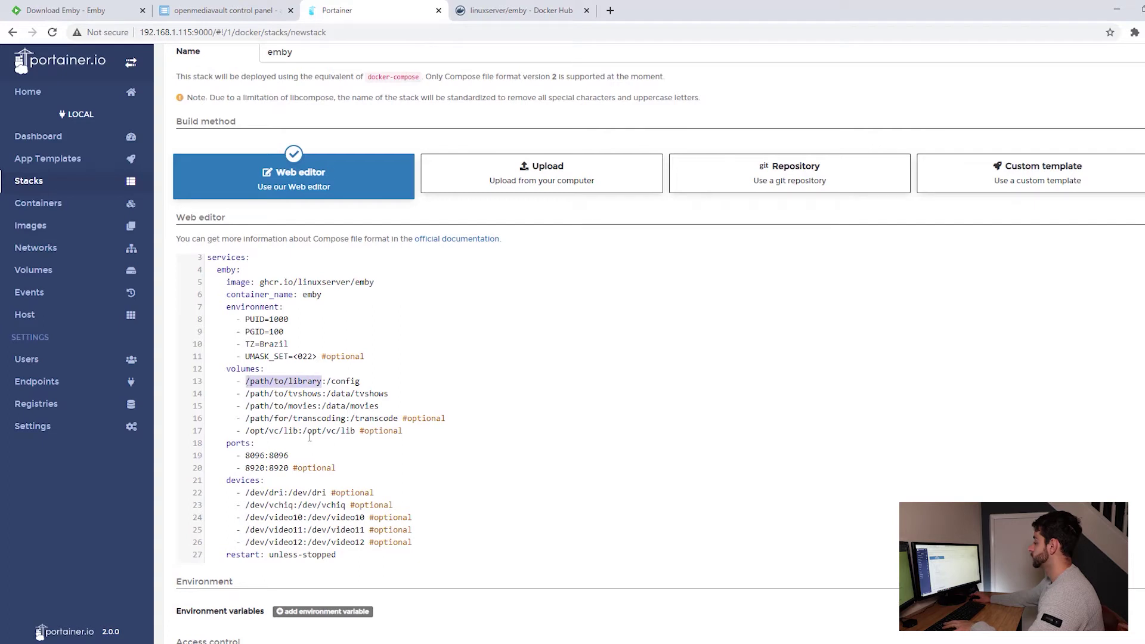
{"action": "type", "text": "/srv/dev-disk-by-label-data/dockerapp"}
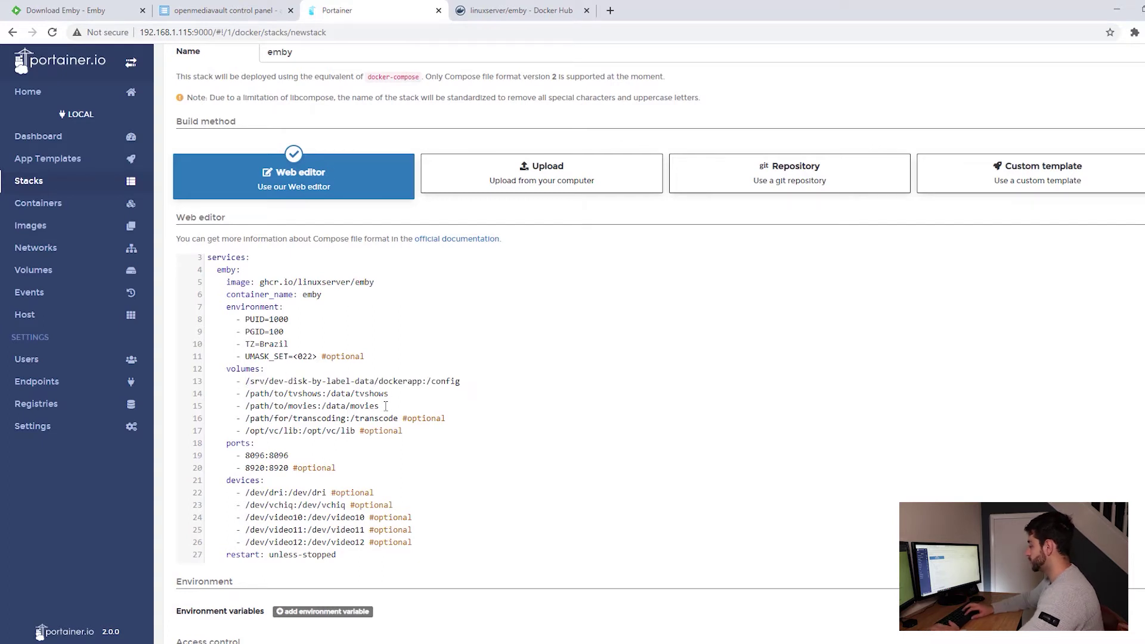
{"action": "type", "text": "/"}
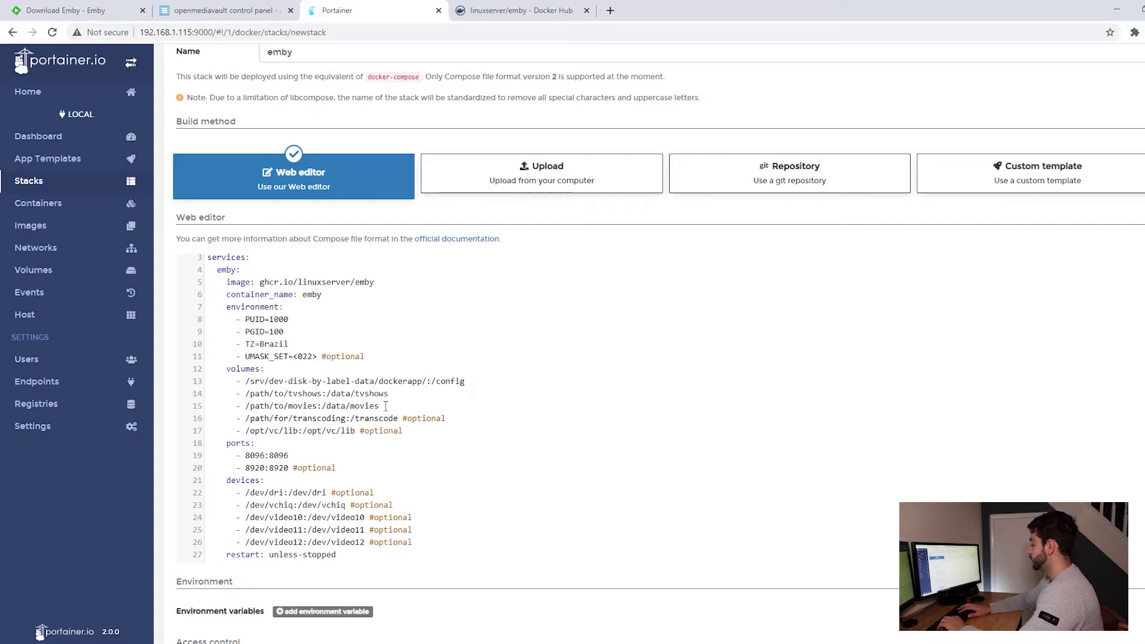
{"action": "type", "text": "emby"}
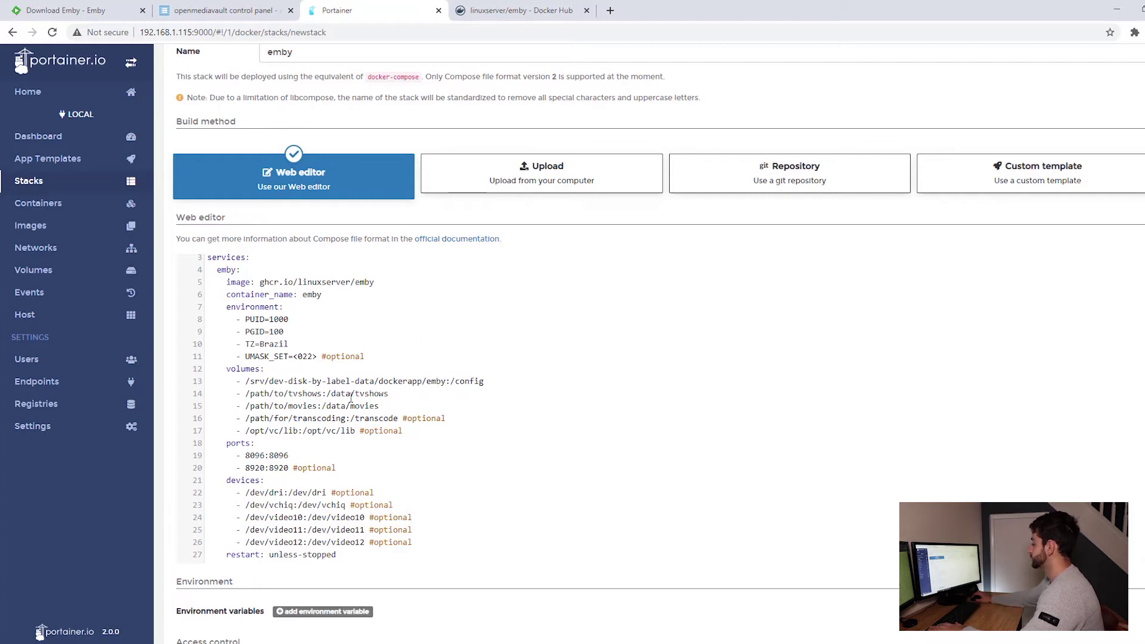
{"action": "left_click", "coordinate": [282, 7]}
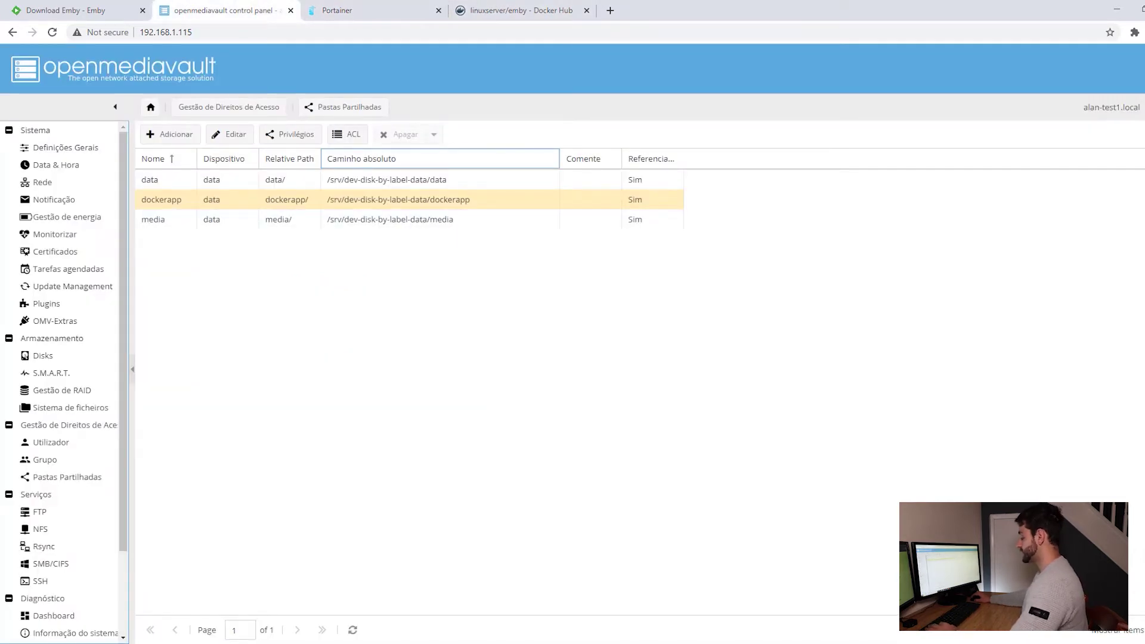
Browse to \\192.168.1.115 in File Explorer and open the media share with media and tv show folders.
{"action": "key", "text": "alt+Tab"}
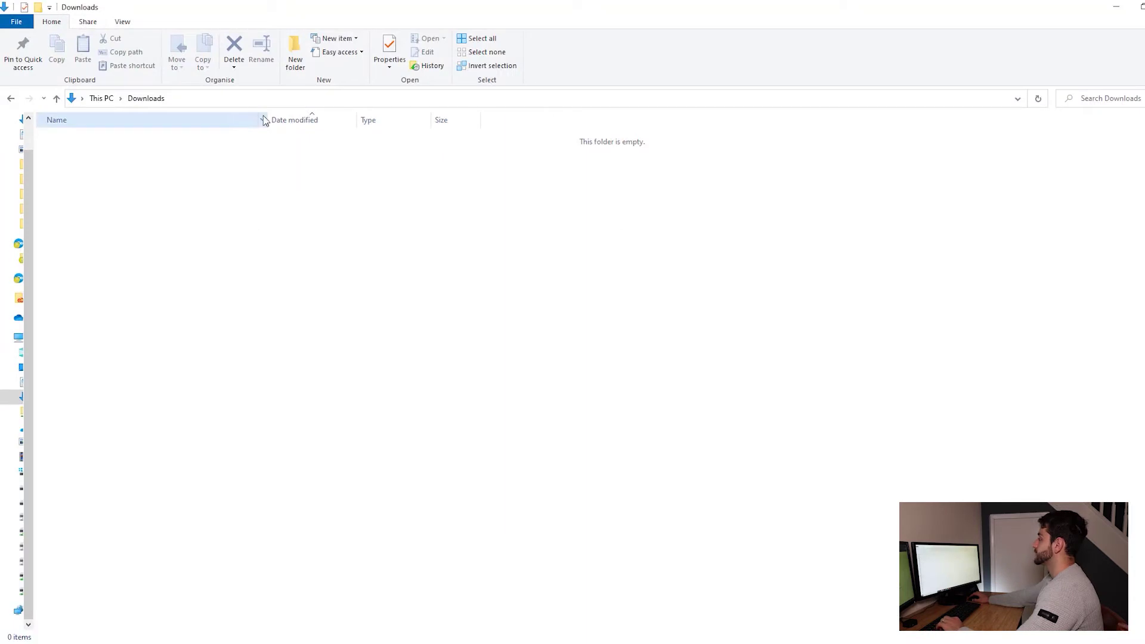
{"action": "left_click", "coordinate": [216, 98]}
{"action": "type", "text": "\\192.168.1.115"}
{"action": "key", "text": "Return"}
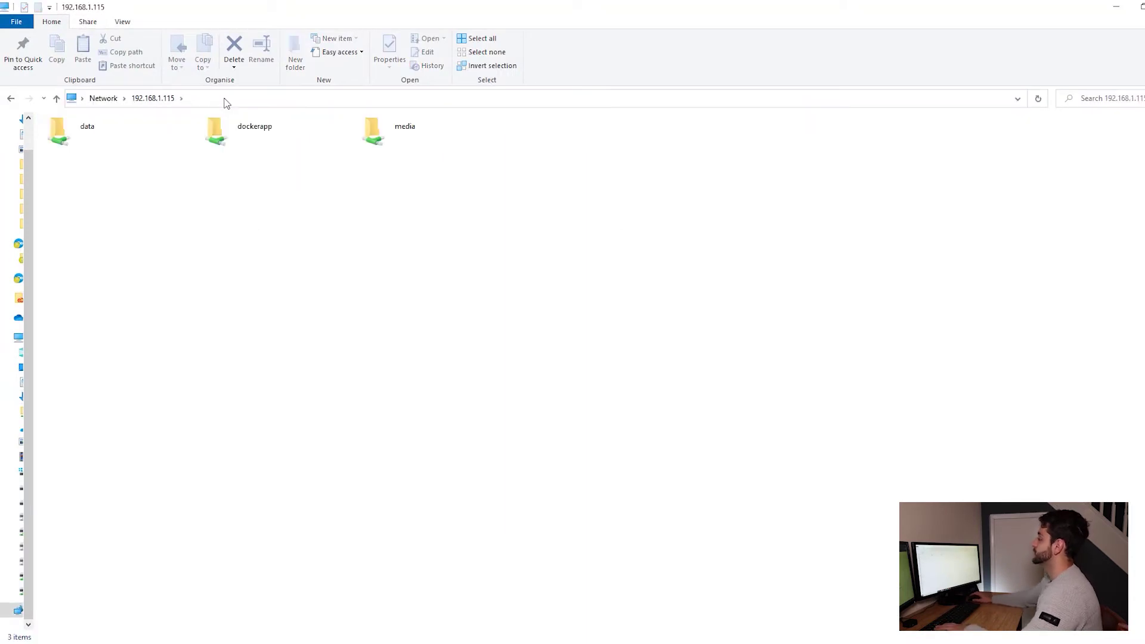
{"action": "double_click", "coordinate": [421, 128]}
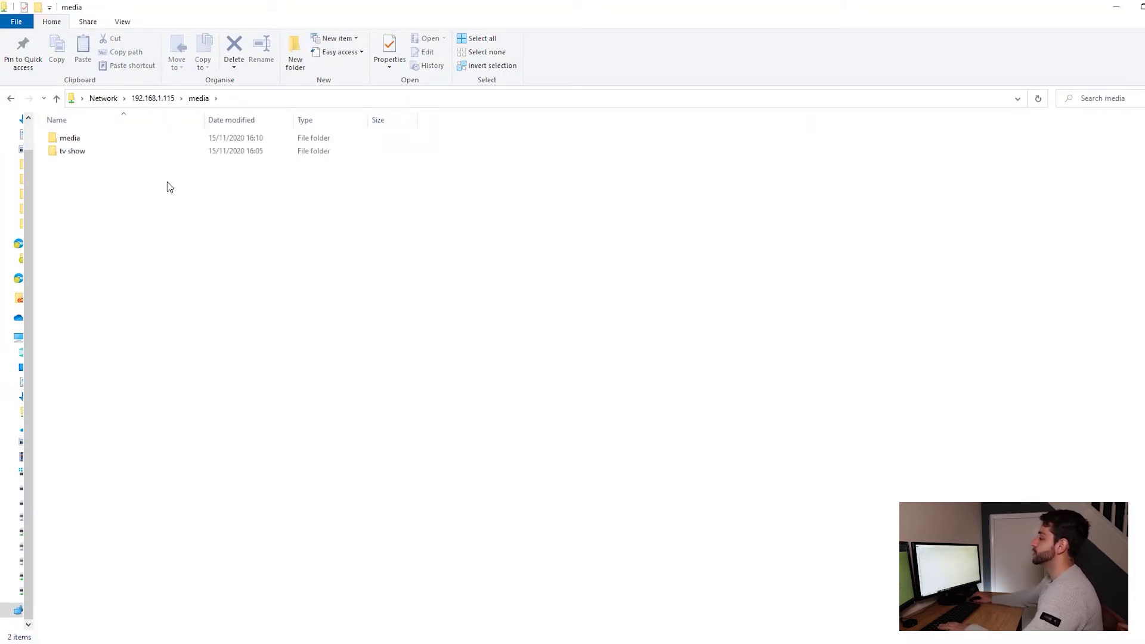
{"action": "left_click", "coordinate": [76, 140]}
{"action": "left_click", "coordinate": [75, 152]}
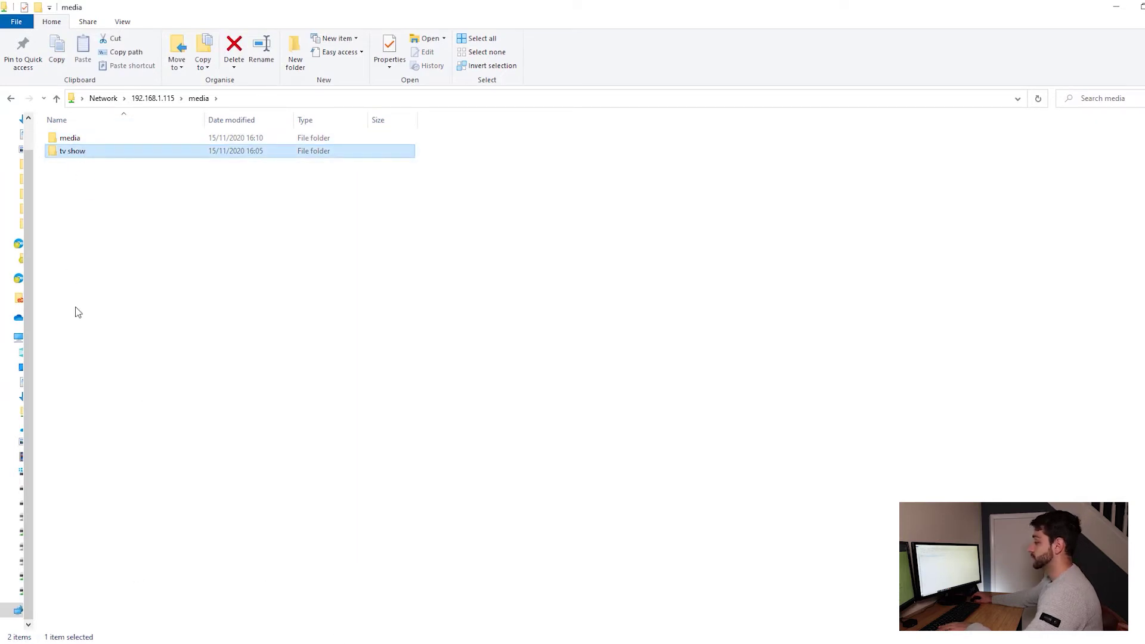
{"action": "key", "text": "F2"}
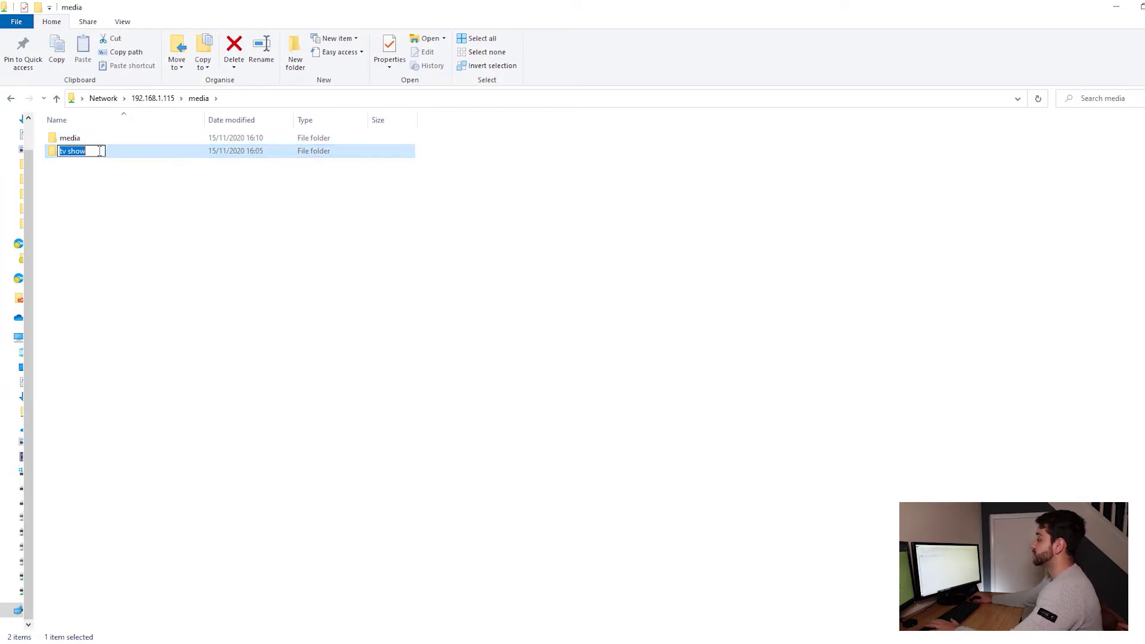
{"action": "key", "text": "Return"}
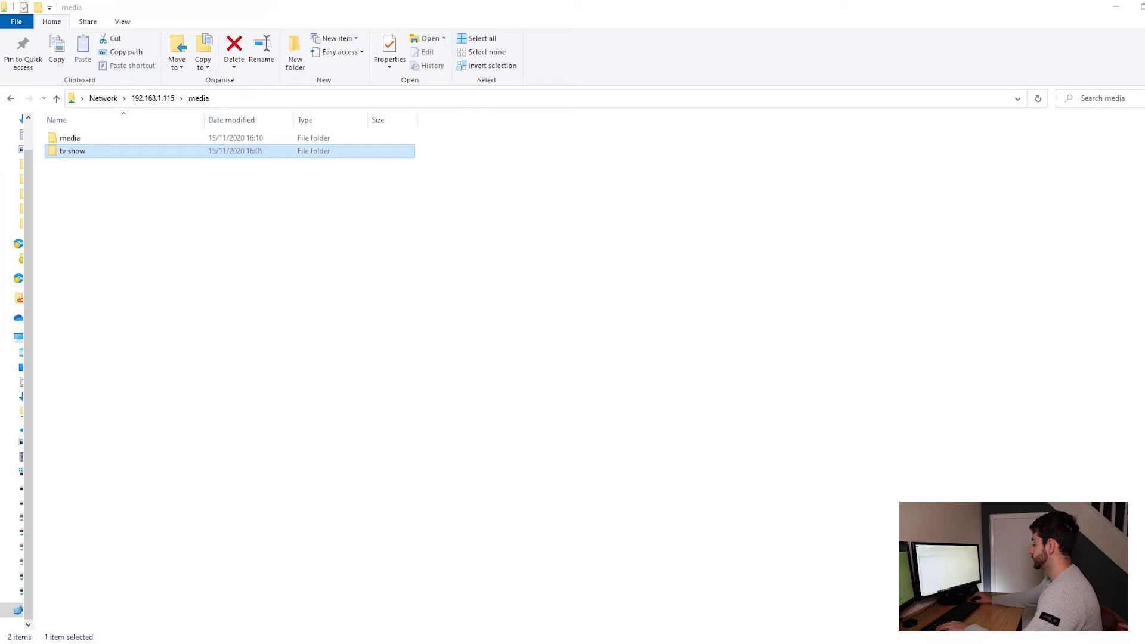
Replace the TV and movie placeholder paths with /srv/dev-disk-by-label-data/media/tv show and .../media/media.
{"action": "mouse_move", "coordinate": [347, 641]}
{"action": "left_click", "coordinate": [395, 597]}
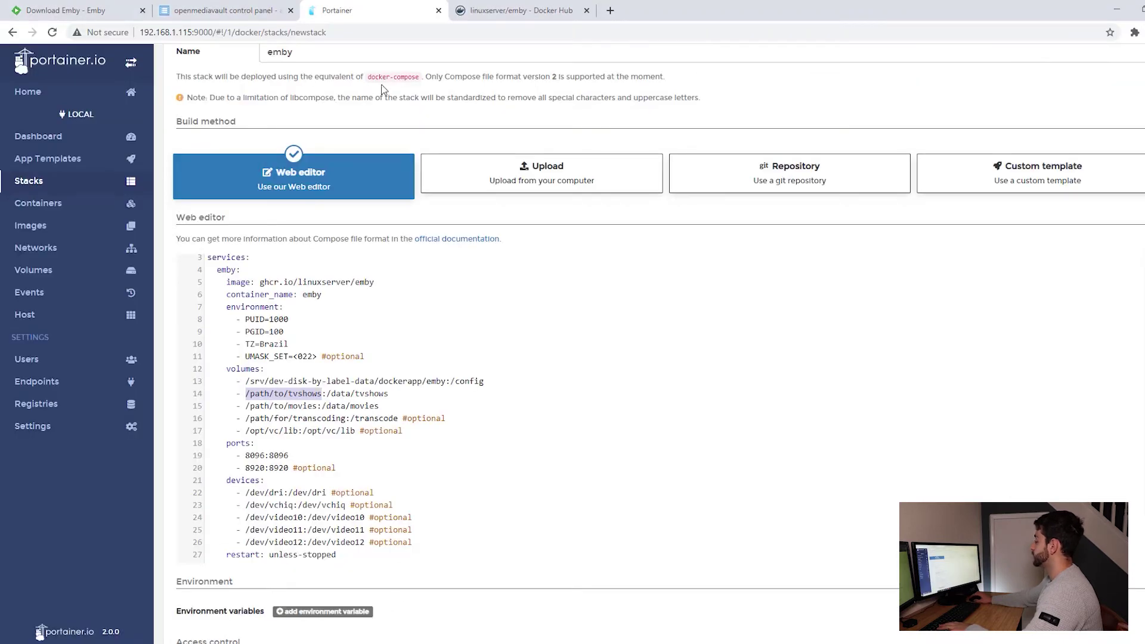
{"action": "type", "text": "/srv/dev-disk-by-label-data/media/tv show"}
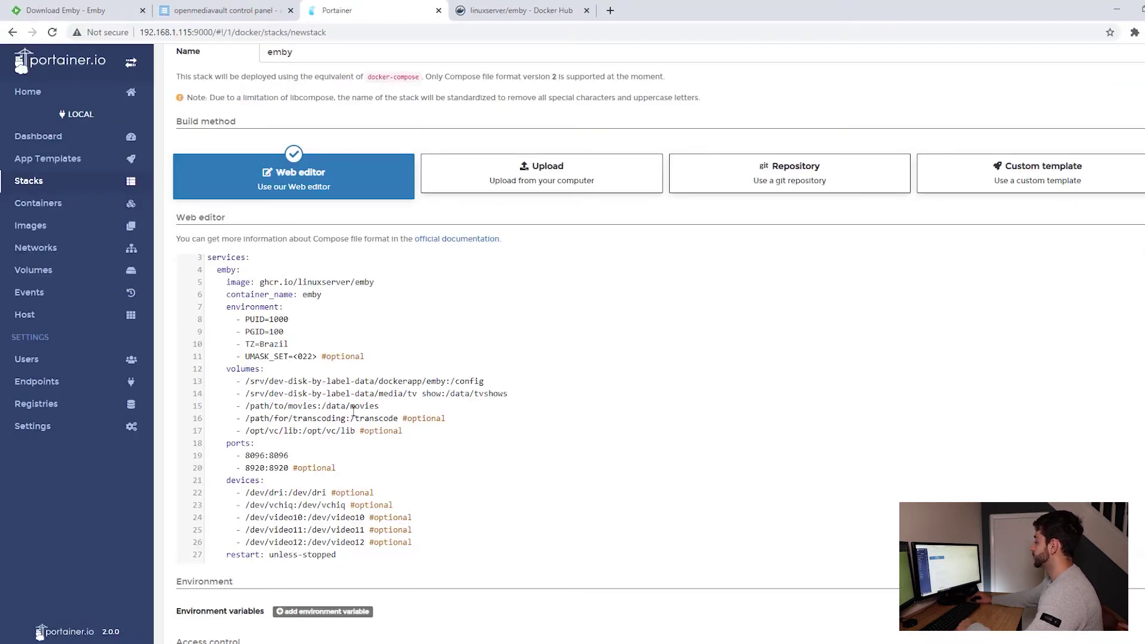
{"action": "left_click_drag", "start_coordinate": [318, 404], "coordinate": [244, 405]}
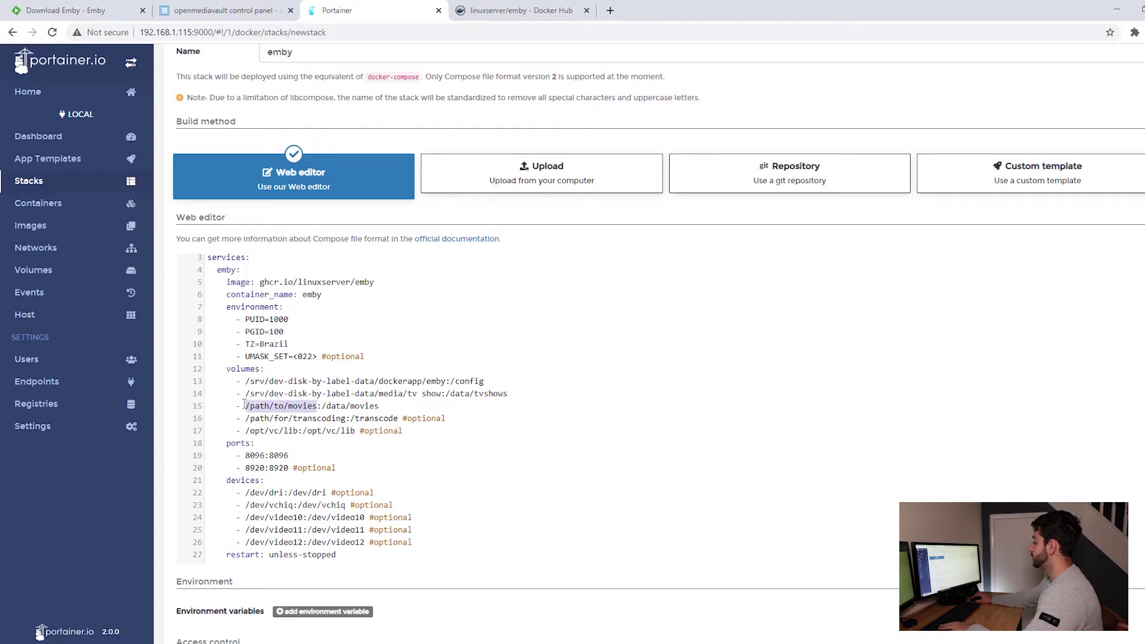
{"action": "type", "text": "/srv/dev-disk-by-label-data/media/tv show"}
{"action": "key", "text": "BackSpace"}
{"action": "key", "text": "BackSpace"}
{"action": "key", "text": "BackSpace"}
{"action": "key", "text": "BackSpace"}
{"action": "key", "text": "BackSpace"}
{"action": "key", "text": "BackSpace"}
{"action": "key", "text": "BackSpace"}
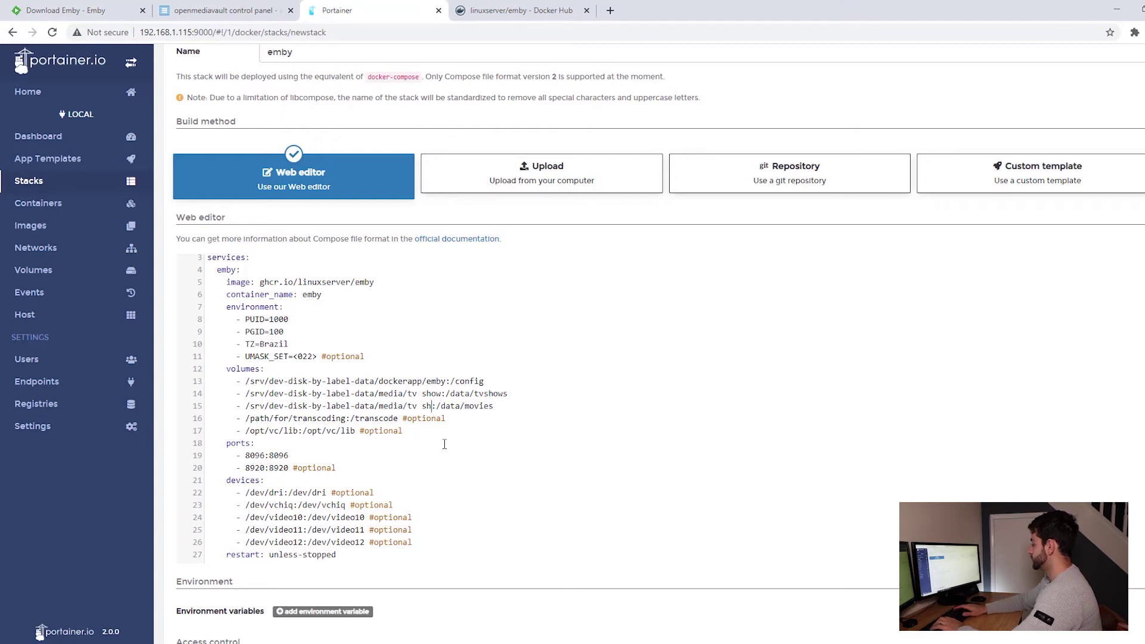
{"action": "type", "text": "media"}
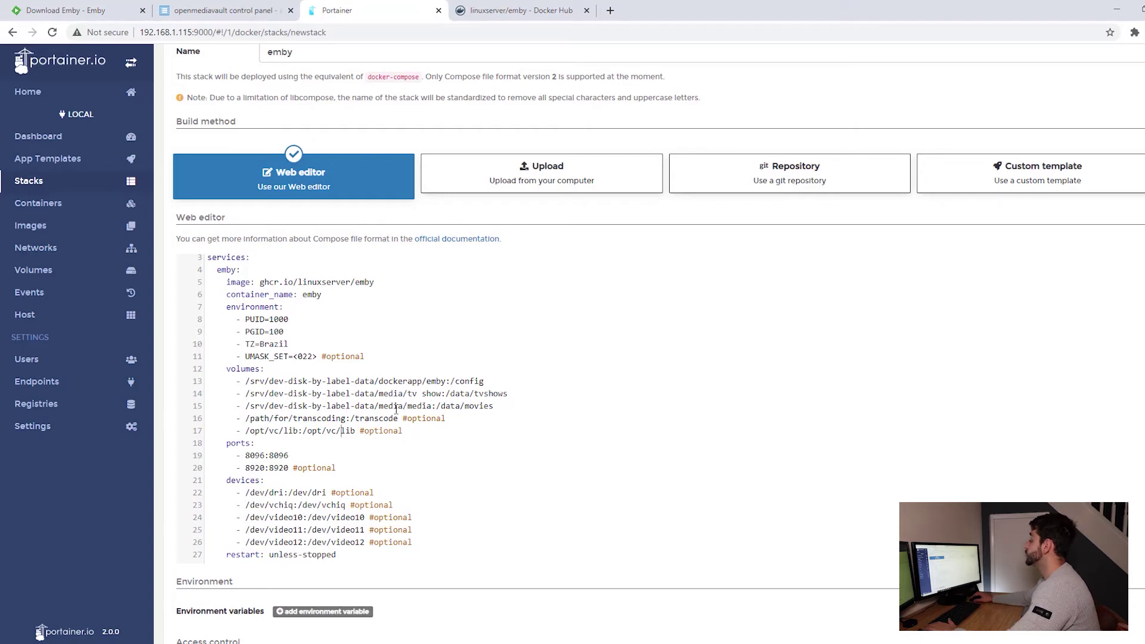
Delete the transcode and /opt/vc/lib volume lines from the emby compose file.
{"action": "left_click_drag", "start_coordinate": [398, 418], "coordinate": [246, 427]}
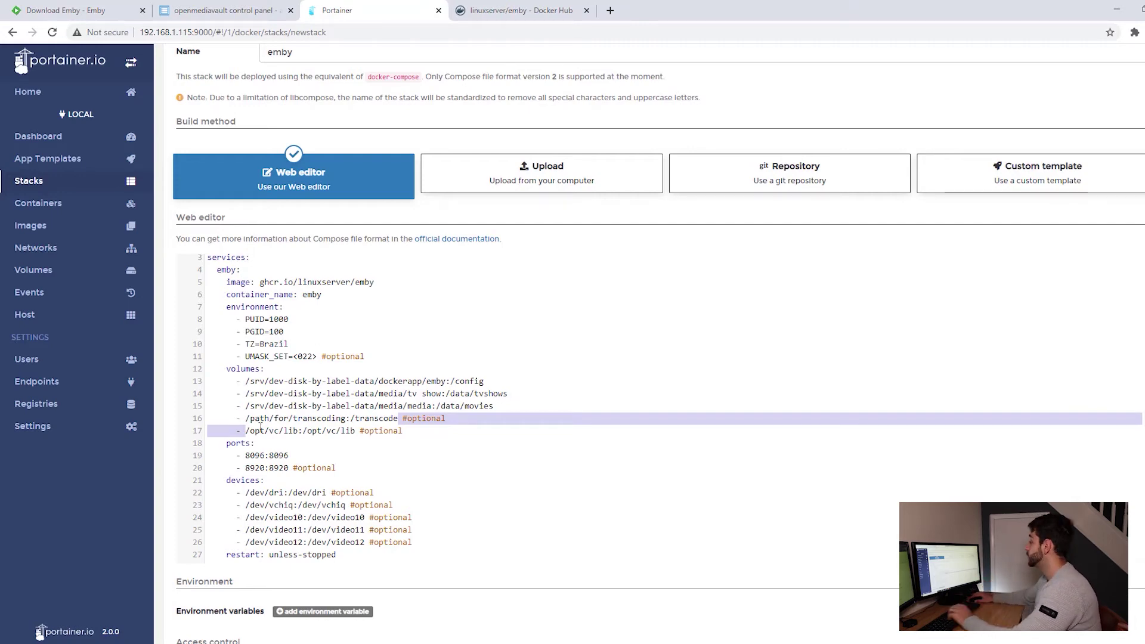
{"action": "left_click_drag", "start_coordinate": [403, 430], "coordinate": [245, 420]}
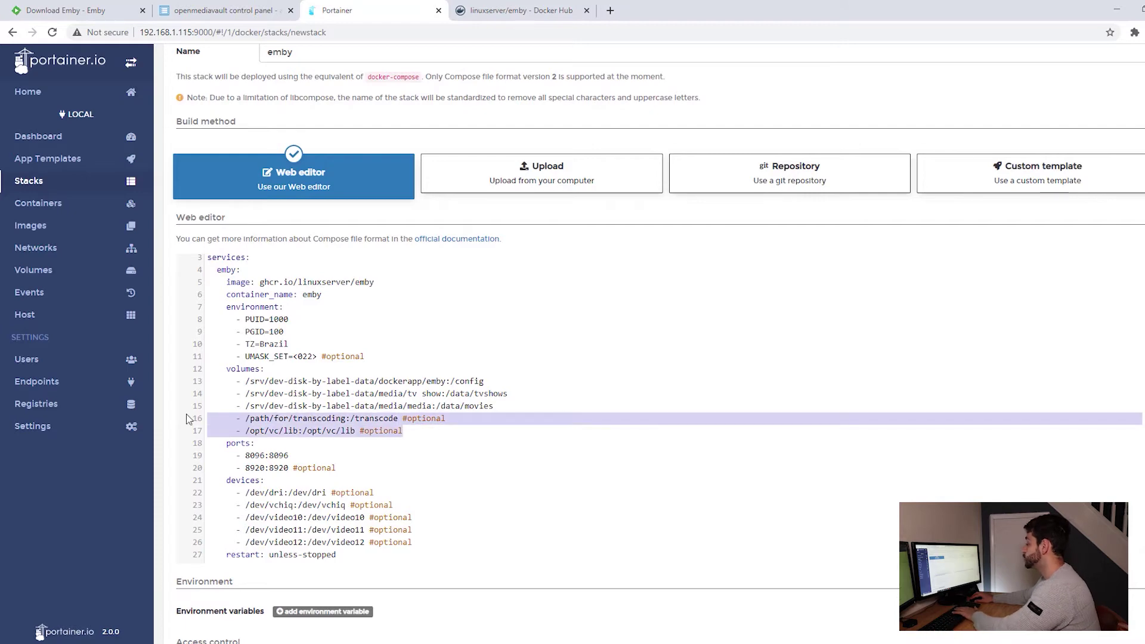
{"action": "key", "text": "BackSpace"}
{"action": "scroll", "coordinate": [330, 505], "scroll_direction": "down", "scroll_amount": 3}
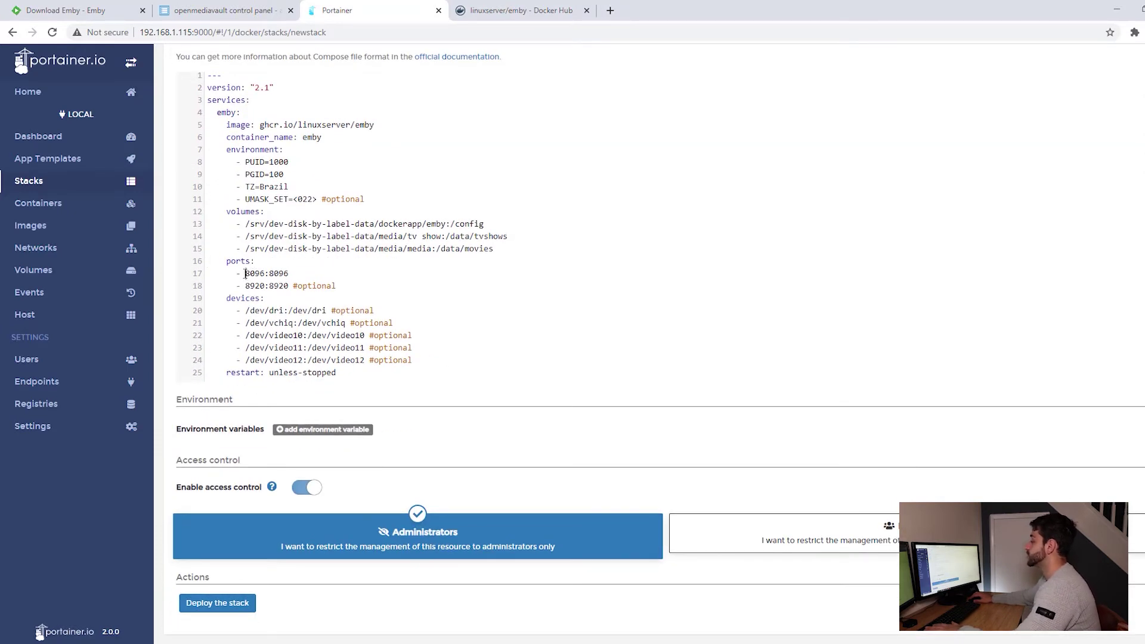
{"action": "left_click_drag", "start_coordinate": [244, 273], "coordinate": [341, 290]}
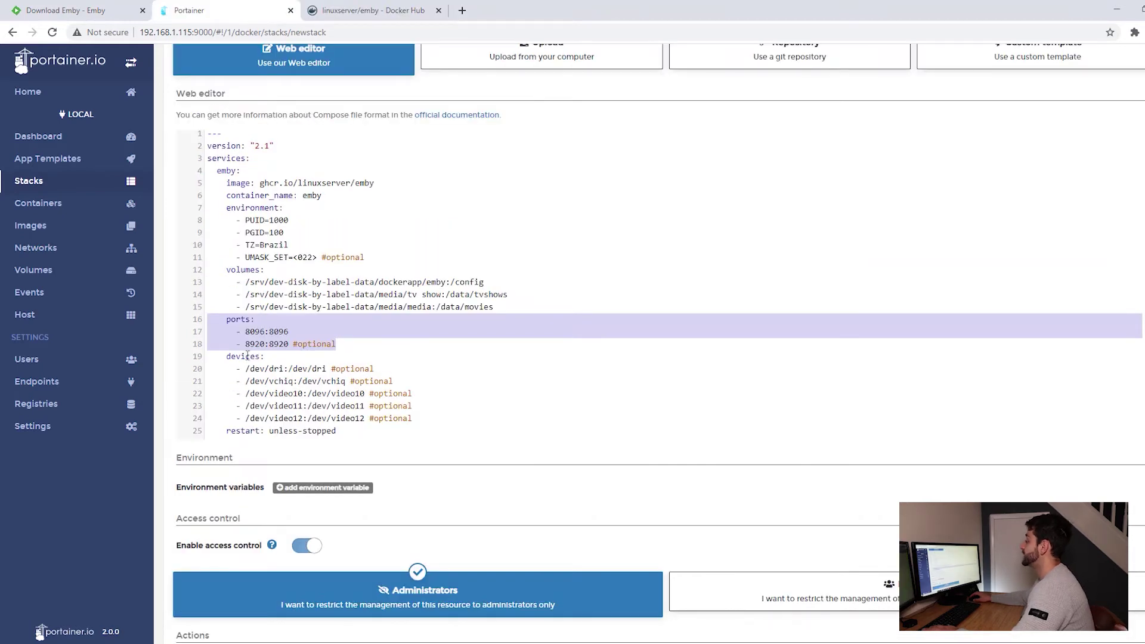
On the linuxserver/emby Docker Hub page, review the /dev/dri and Raspberry Pi device parameters.
{"action": "left_click", "coordinate": [378, 10]}
{"action": "scroll", "coordinate": [376, 254], "scroll_direction": "down", "scroll_amount": 7}
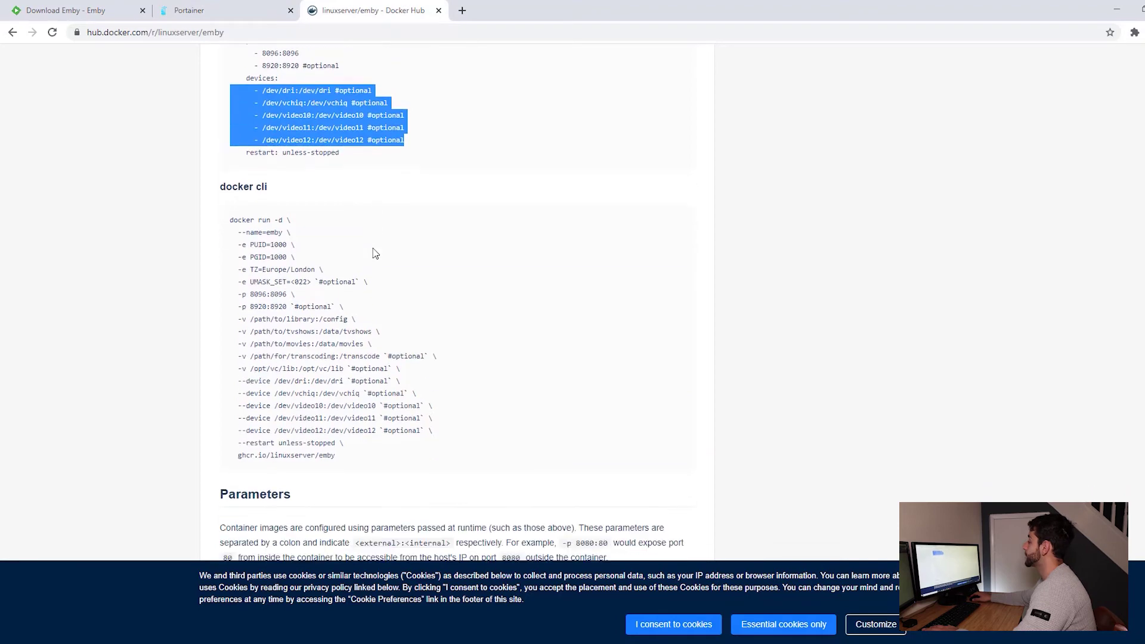
{"action": "scroll", "coordinate": [376, 253], "scroll_direction": "down", "scroll_amount": 4}
{"action": "scroll", "coordinate": [298, 149], "scroll_direction": "up", "scroll_amount": 1}
{"action": "left_click_drag", "start_coordinate": [271, 81], "coordinate": [296, 85]}
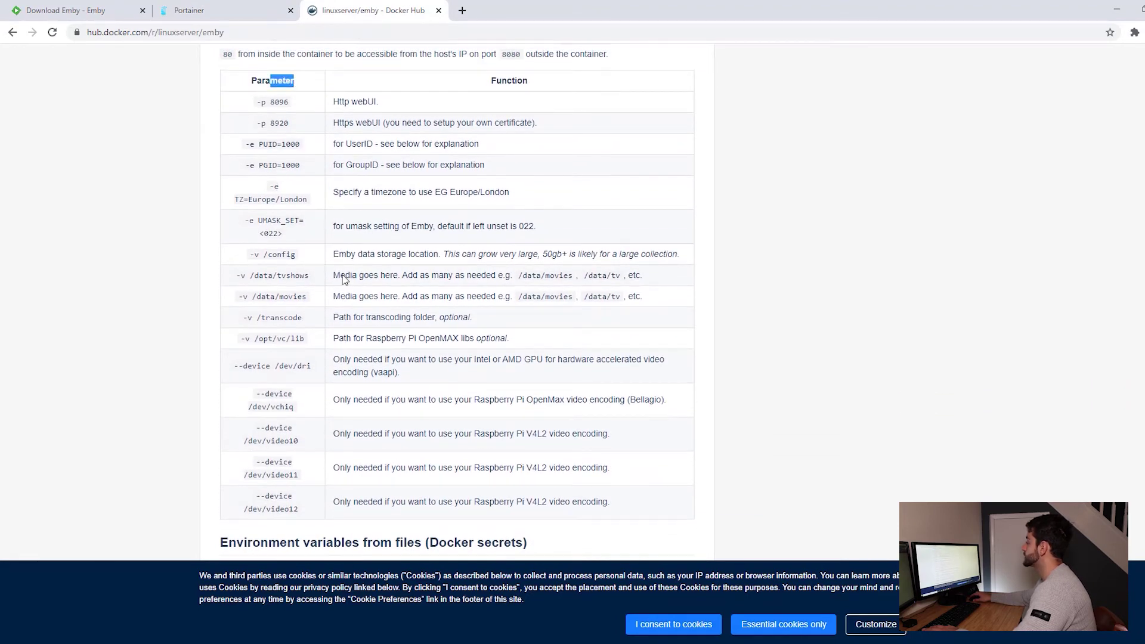
{"action": "scroll", "coordinate": [344, 280], "scroll_direction": "down", "scroll_amount": 3}
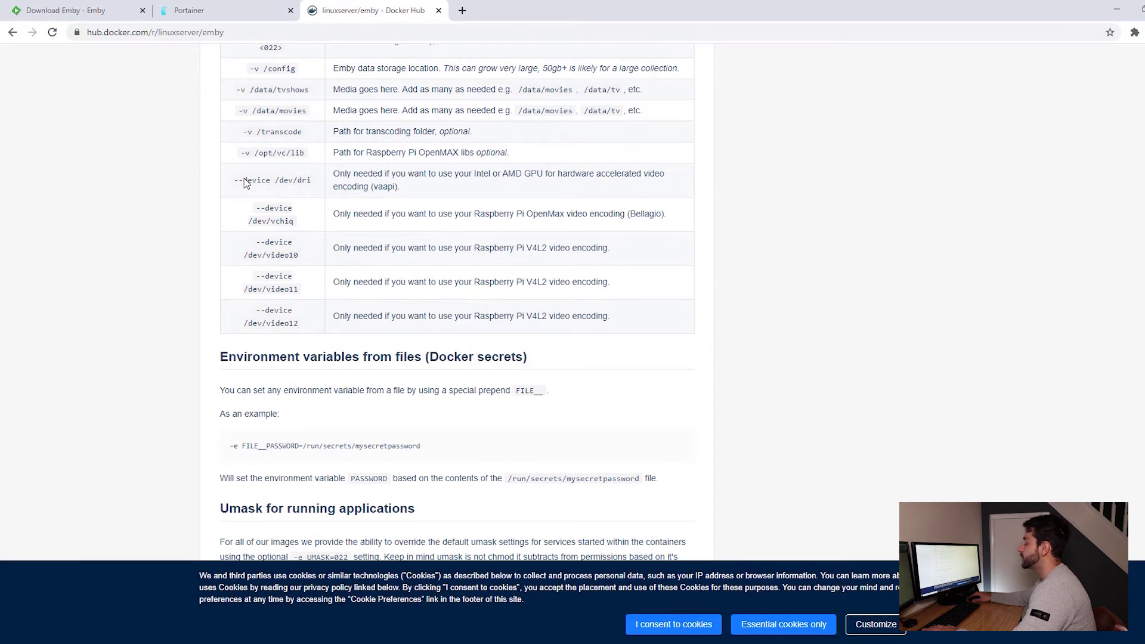
{"action": "left_click_drag", "start_coordinate": [244, 183], "coordinate": [316, 185]}
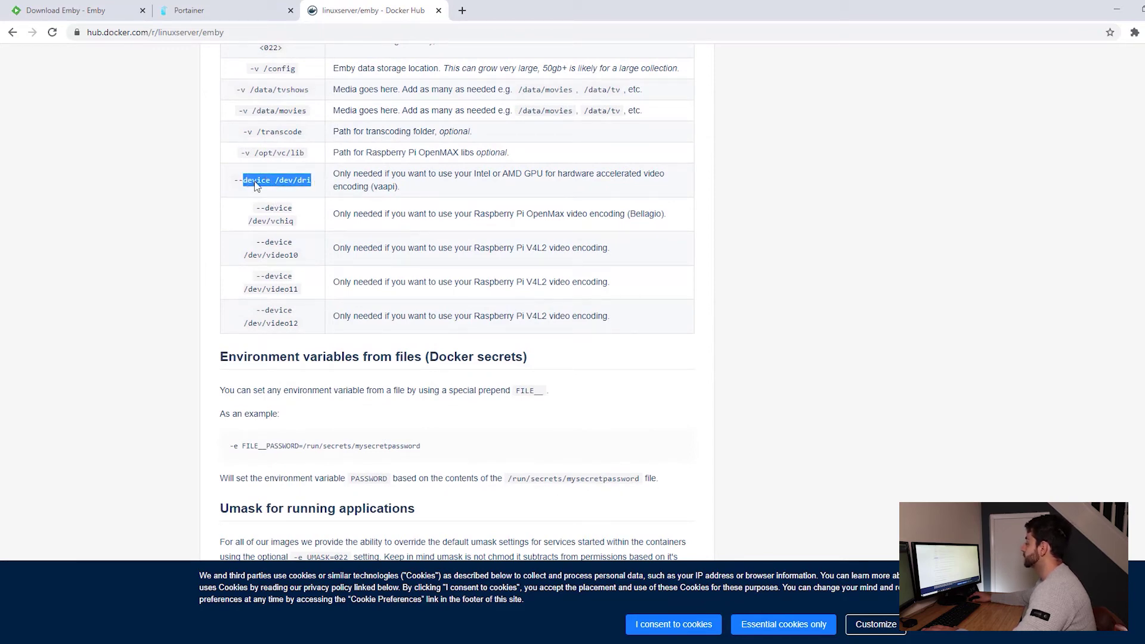
{"action": "left_click_drag", "start_coordinate": [340, 178], "coordinate": [524, 188]}
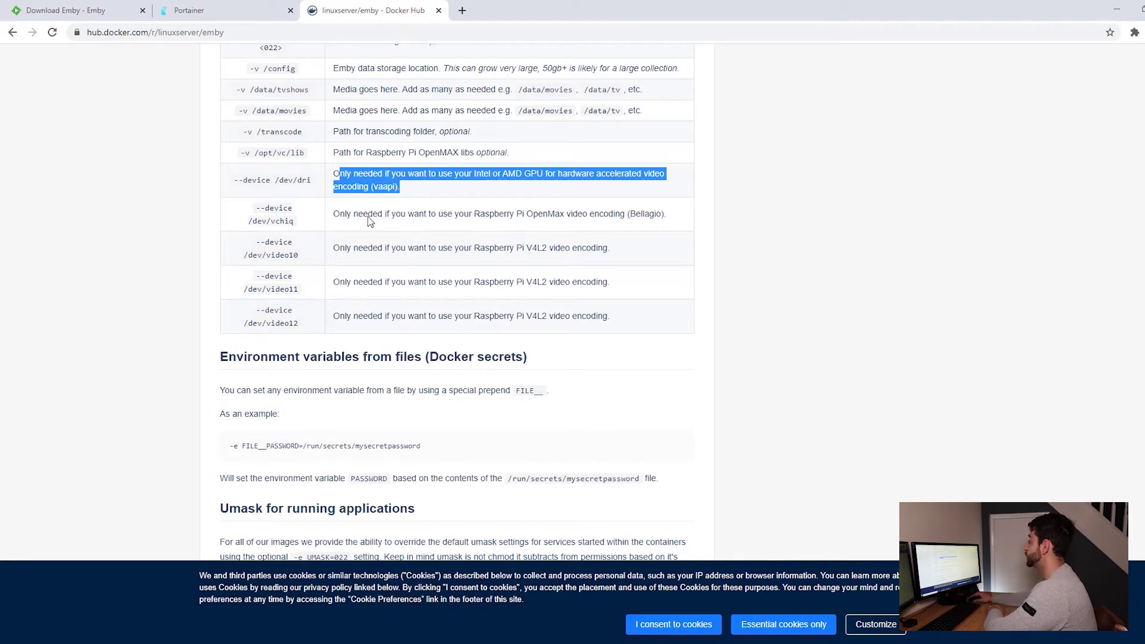
{"action": "left_click", "coordinate": [335, 221]}
{"action": "left_click_drag", "start_coordinate": [335, 220], "coordinate": [613, 305]}
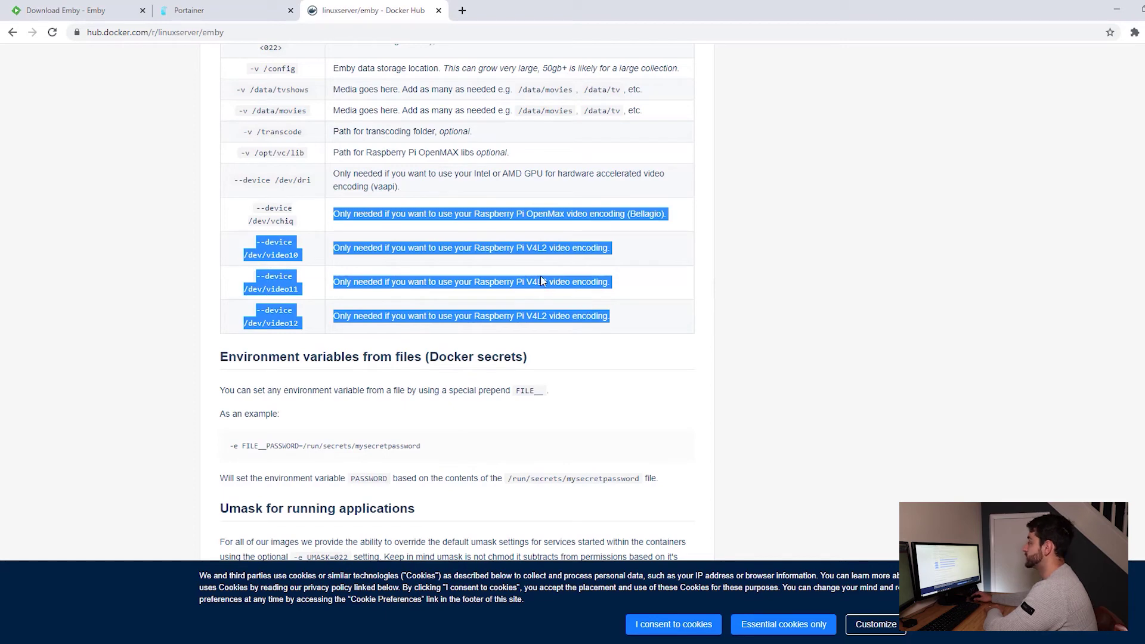
Remove the vchiq and video10–12 device lines, keeping only /dev/dri, and deploy the emby stack.
{"action": "left_click", "coordinate": [197, 10]}
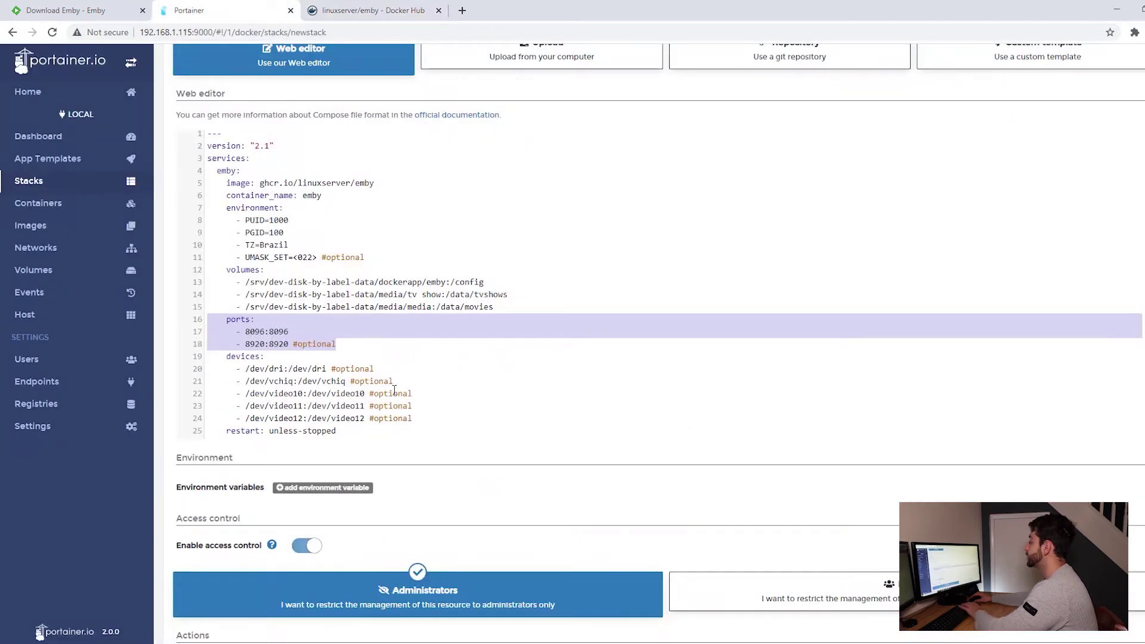
{"action": "left_click_drag", "start_coordinate": [412, 418], "coordinate": [185, 389]}
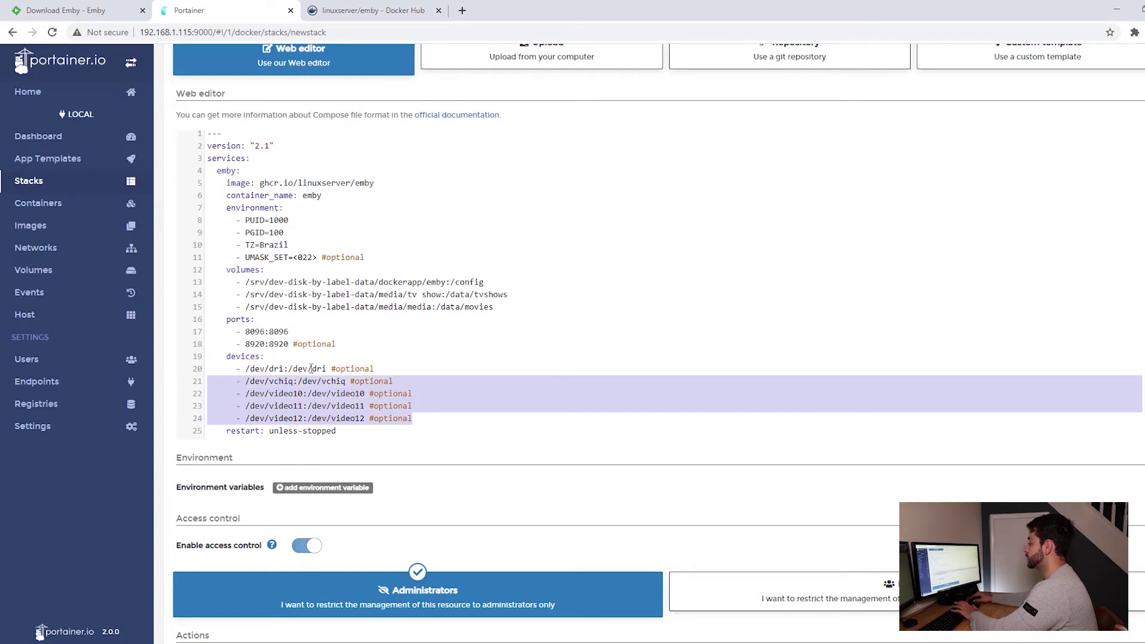
{"action": "key", "text": "BackSpace"}
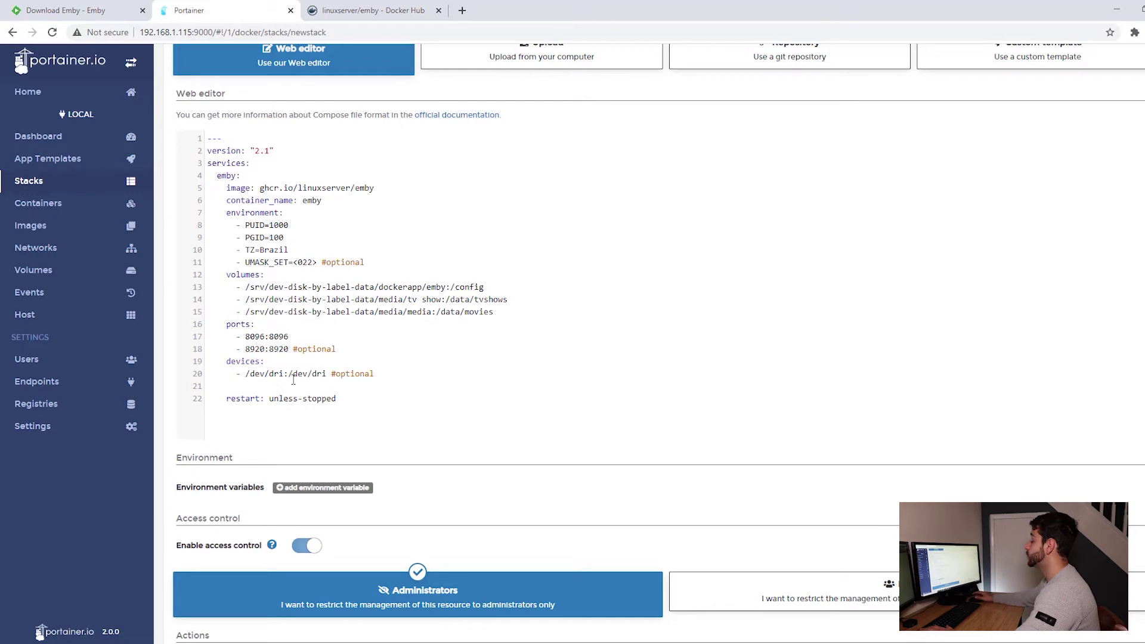
{"action": "scroll", "coordinate": [294, 476], "scroll_direction": "down", "scroll_amount": 1}
{"action": "left_click", "coordinate": [239, 601]}
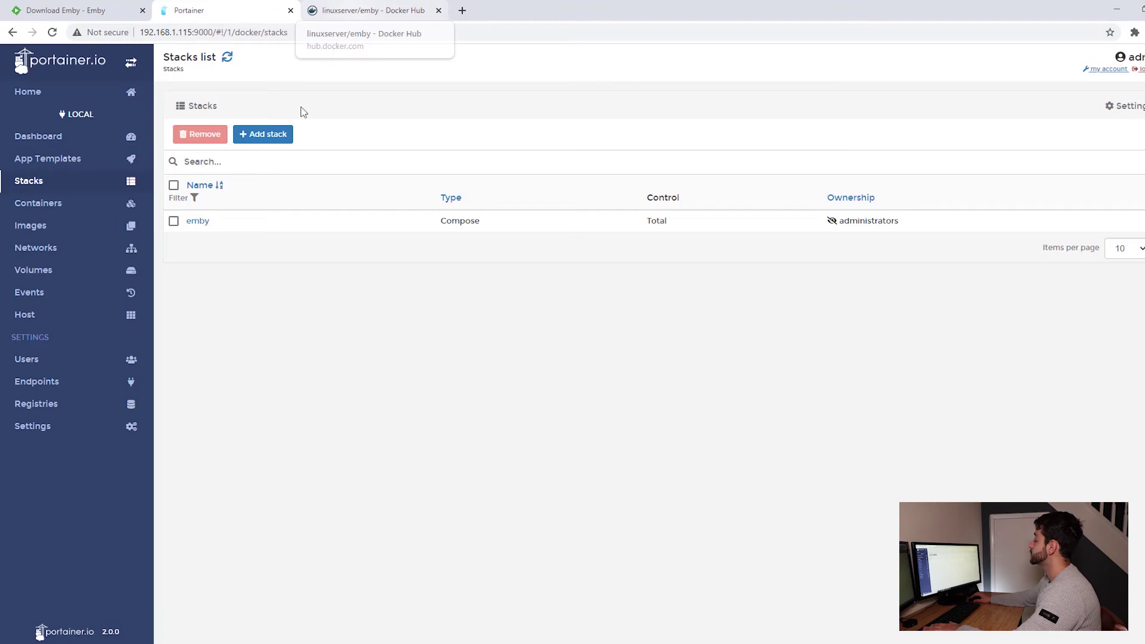
Note the 8096 port parameter, then browse to 192.168.1.115:8096 to load Emby's welcome wizard.
{"action": "left_click", "coordinate": [358, 12]}
{"action": "scroll", "coordinate": [404, 332], "scroll_direction": "down", "scroll_amount": 12}
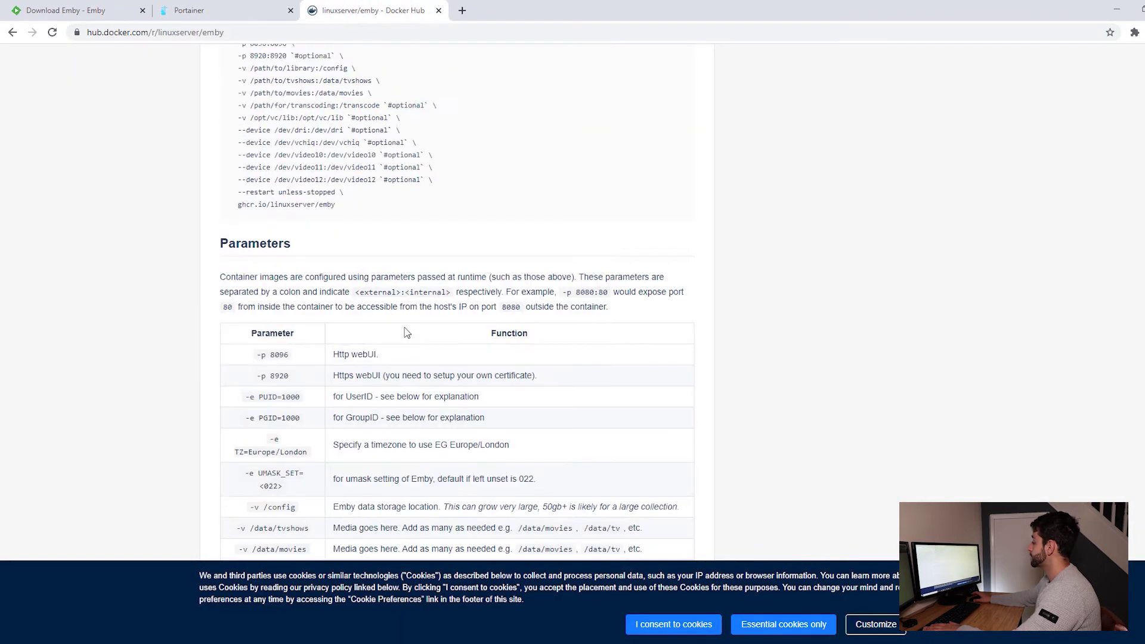
{"action": "scroll", "coordinate": [301, 167], "scroll_direction": "up", "scroll_amount": 3}
{"action": "left_click_drag", "start_coordinate": [301, 166], "coordinate": [271, 167]}
{"action": "key", "text": "ctrl+c"}
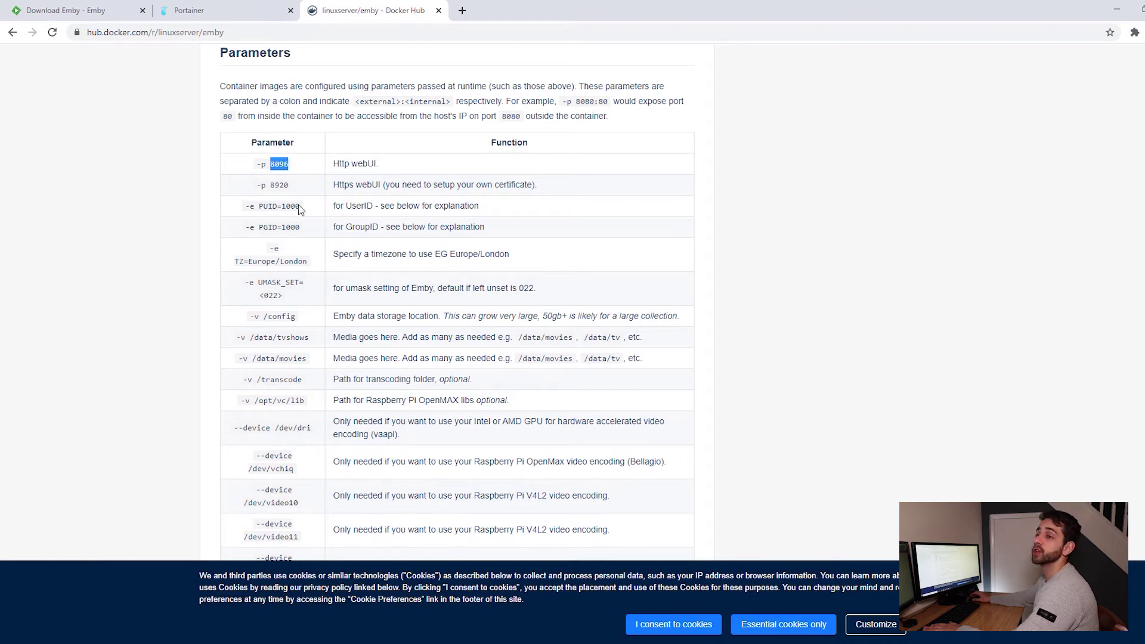
{"action": "left_click", "coordinate": [238, 5]}
{"action": "left_click_drag", "start_coordinate": [301, 32], "coordinate": [196, 27]}
{"action": "key", "text": "ctrl+v"}
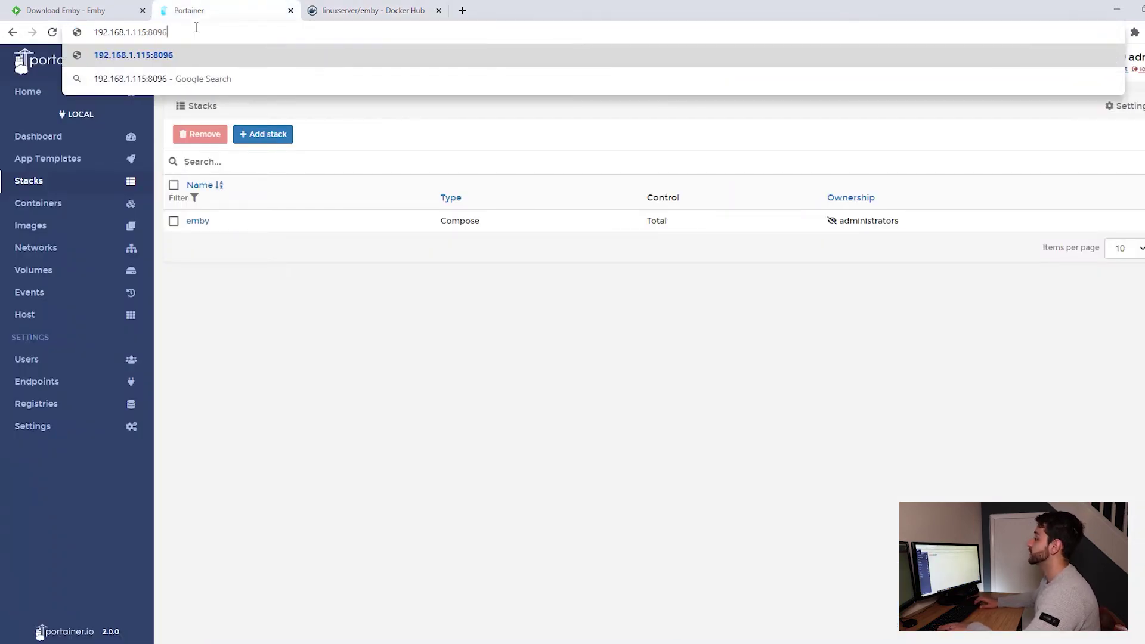
{"action": "key", "text": "Return"}
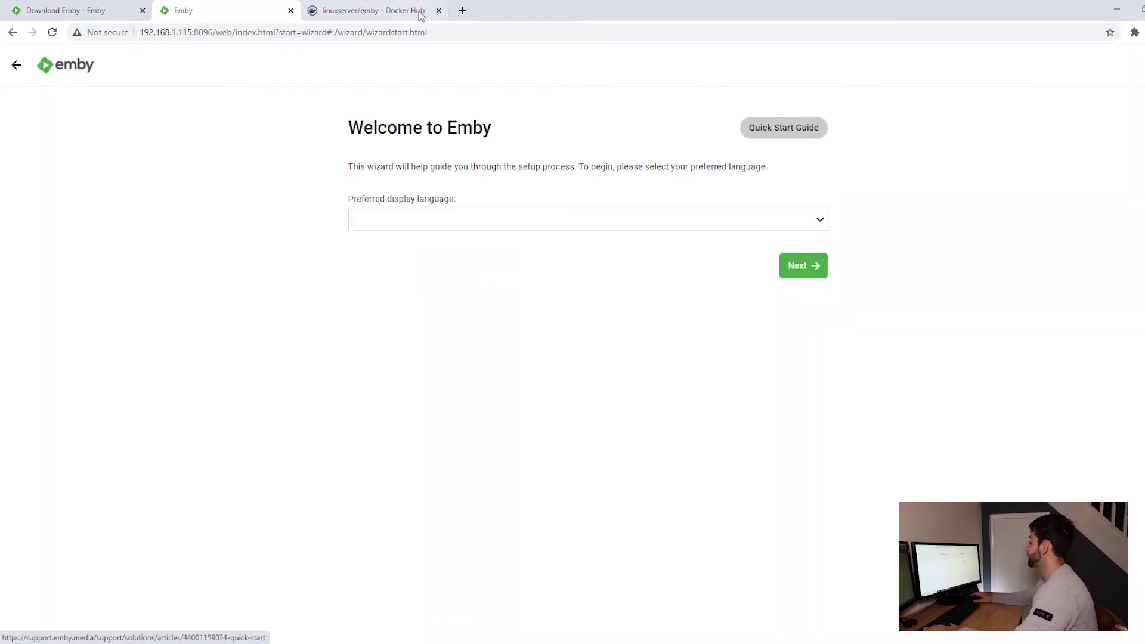
Set Emby's display language to Portuguese (Brazil).
{"action": "left_click", "coordinate": [432, 223]}
{"action": "type", "text": "por"}
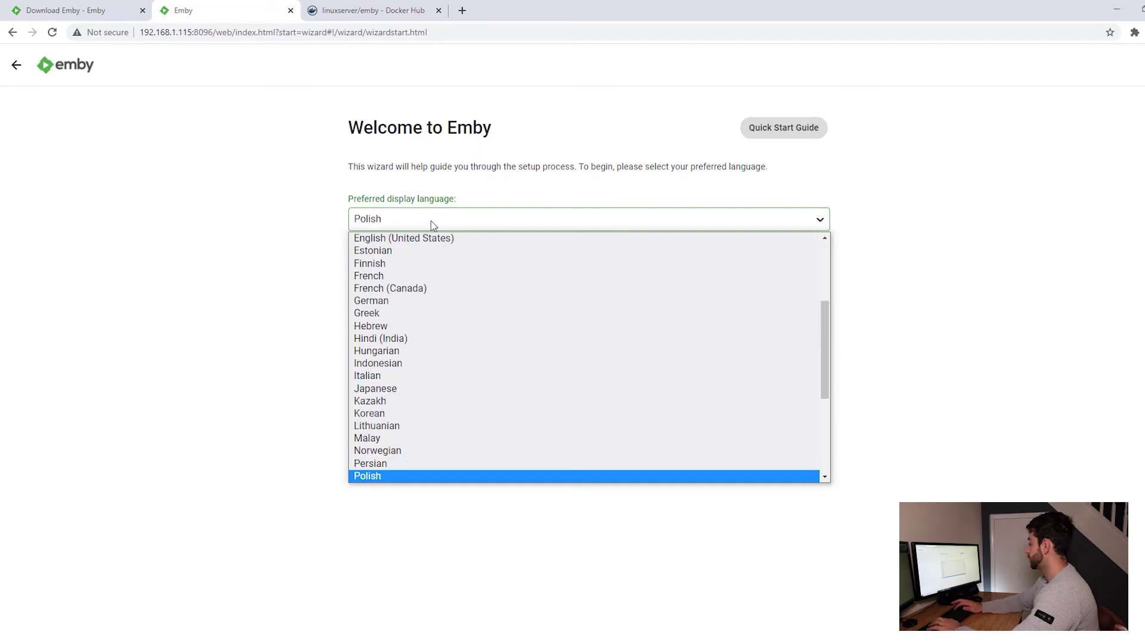
{"action": "left_click", "coordinate": [446, 476]}
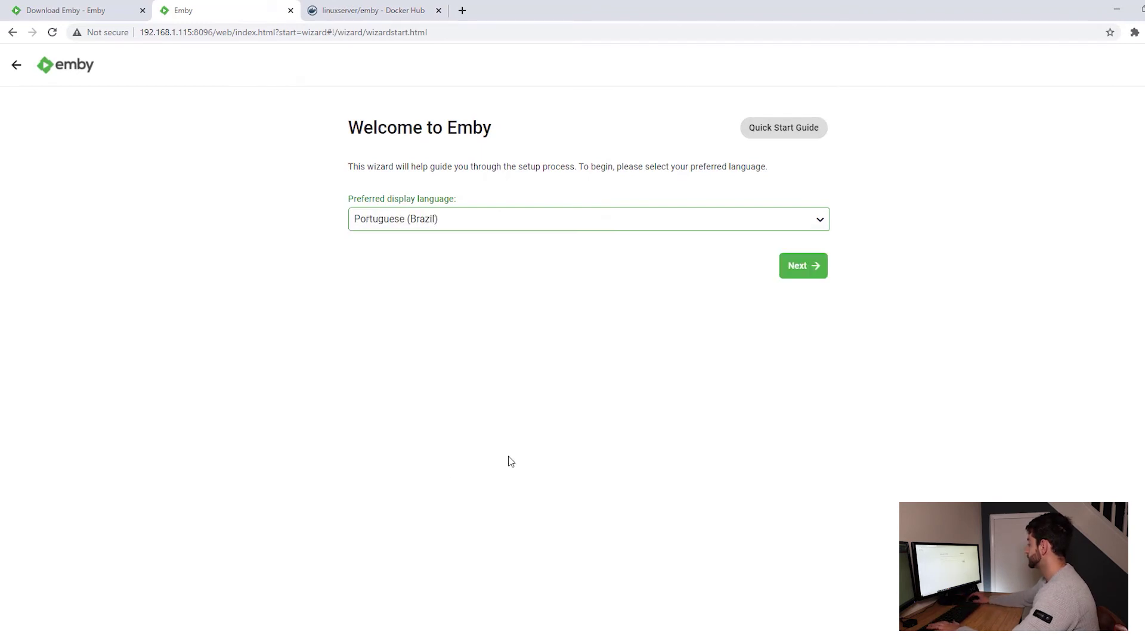
{"action": "left_click", "coordinate": [808, 274]}
Create the first user named 'user' with a confirmed password.
{"action": "left_click", "coordinate": [379, 217]}
{"action": "key", "text": "ctrl+a"}
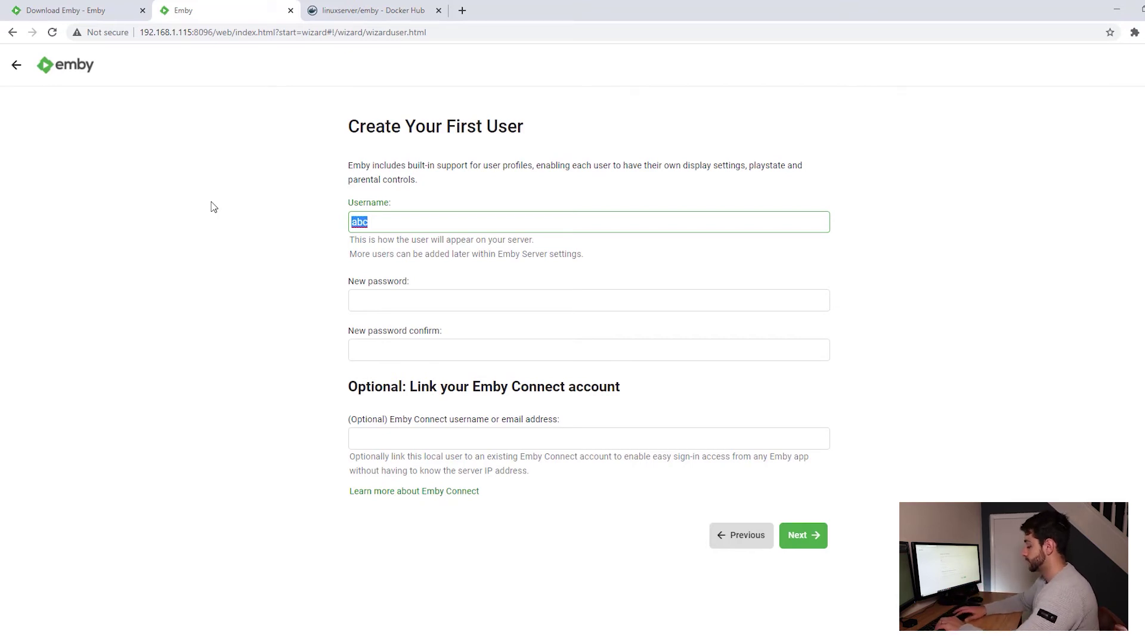
{"action": "type", "text": "user"}
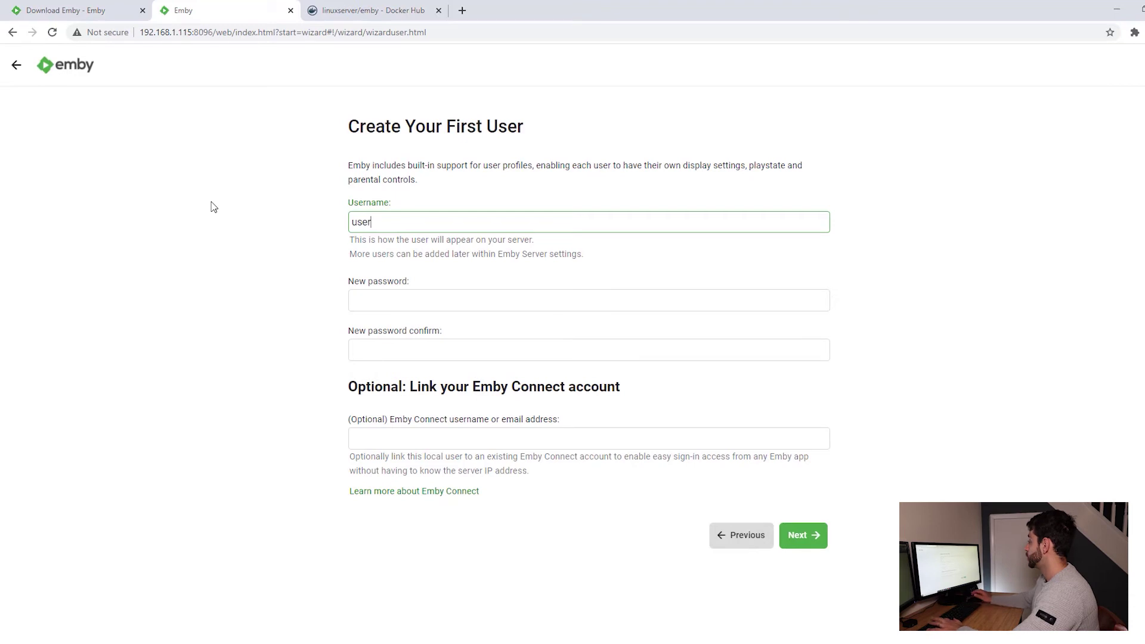
{"action": "left_click", "coordinate": [460, 300]}
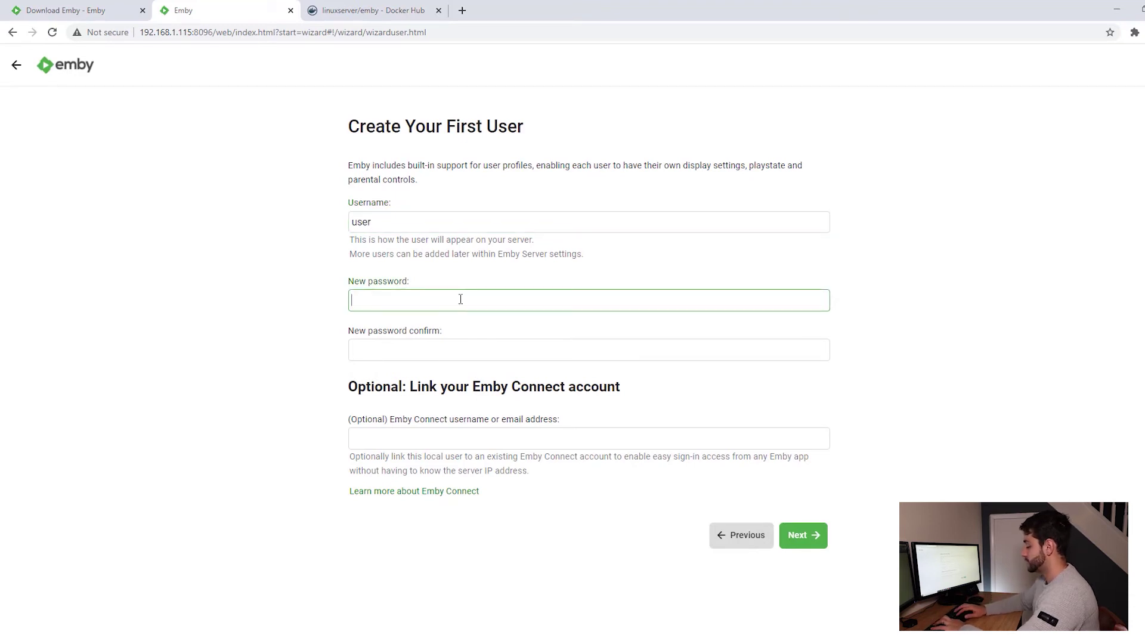
{"action": "key", "text": "Tab"}
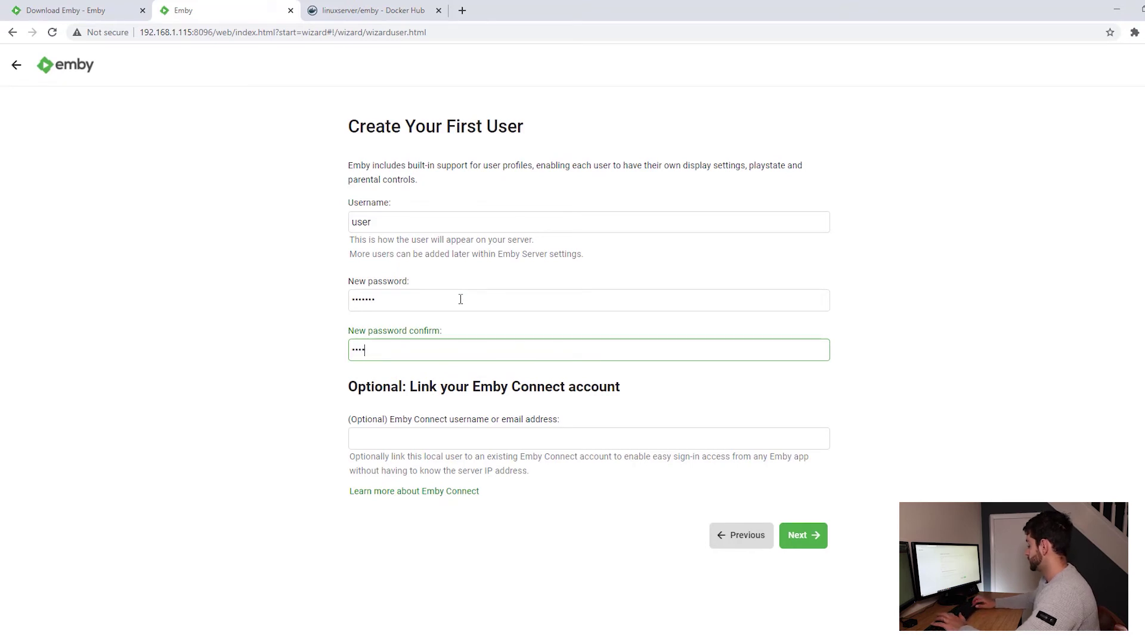
{"action": "left_click", "coordinate": [812, 536]}
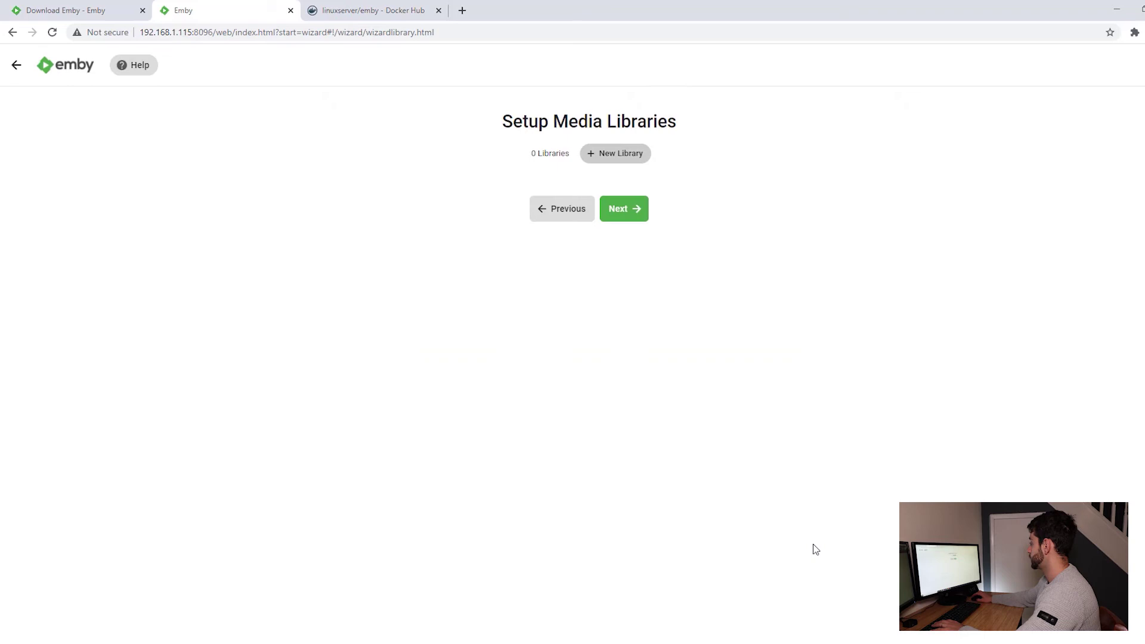
Start a new Movies library and add /data/movies as its folder.
{"action": "left_click", "coordinate": [622, 155]}
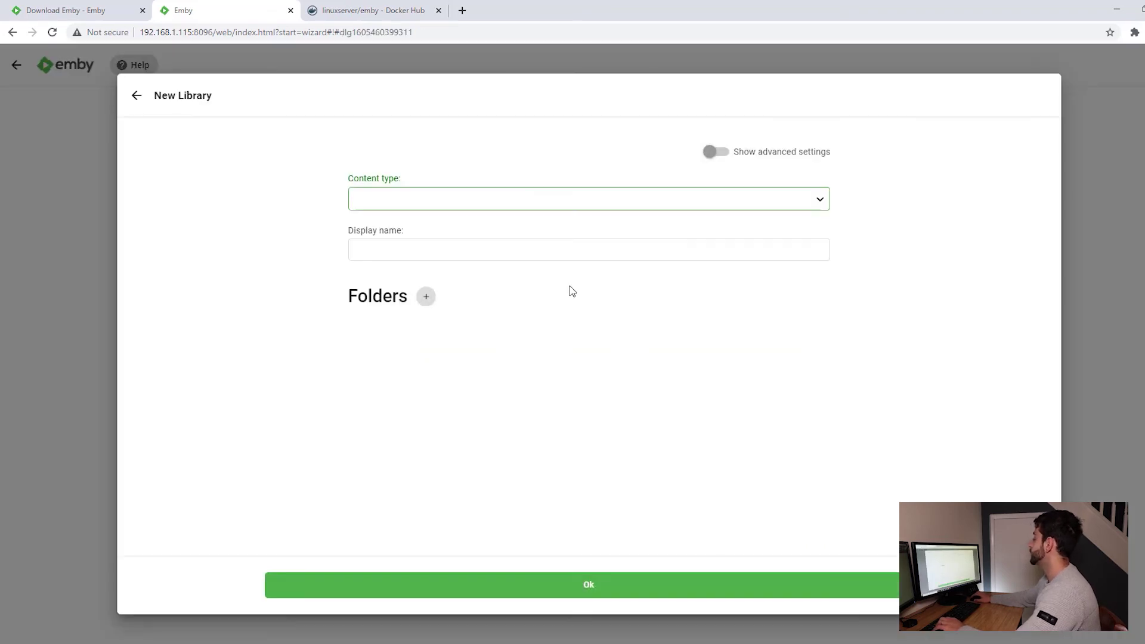
{"action": "left_click", "coordinate": [822, 201]}
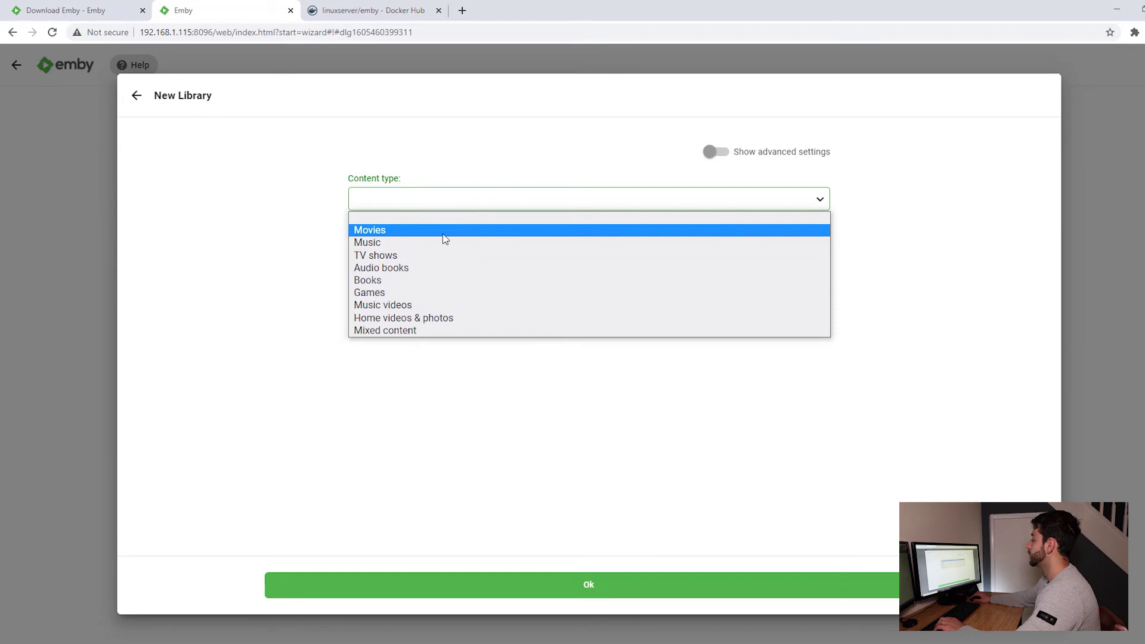
{"action": "left_click", "coordinate": [435, 236]}
{"action": "left_click", "coordinate": [406, 260]}
{"action": "scroll", "coordinate": [475, 284], "scroll_direction": "down", "scroll_amount": 2}
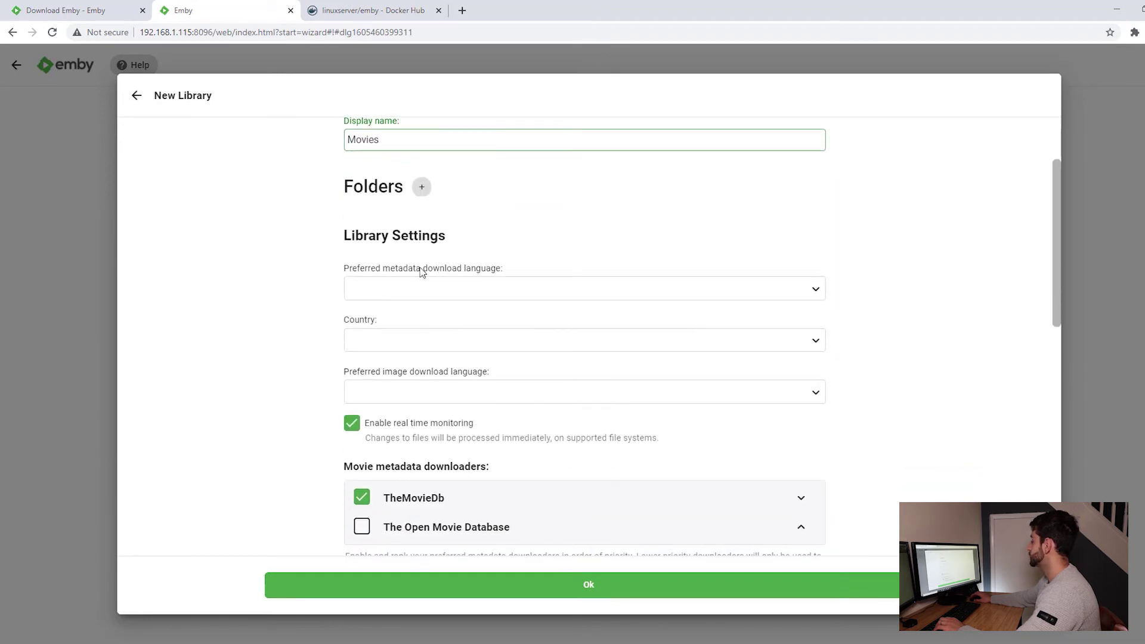
{"action": "left_click", "coordinate": [423, 190]}
{"action": "scroll", "coordinate": [521, 358], "scroll_direction": "down", "scroll_amount": 3}
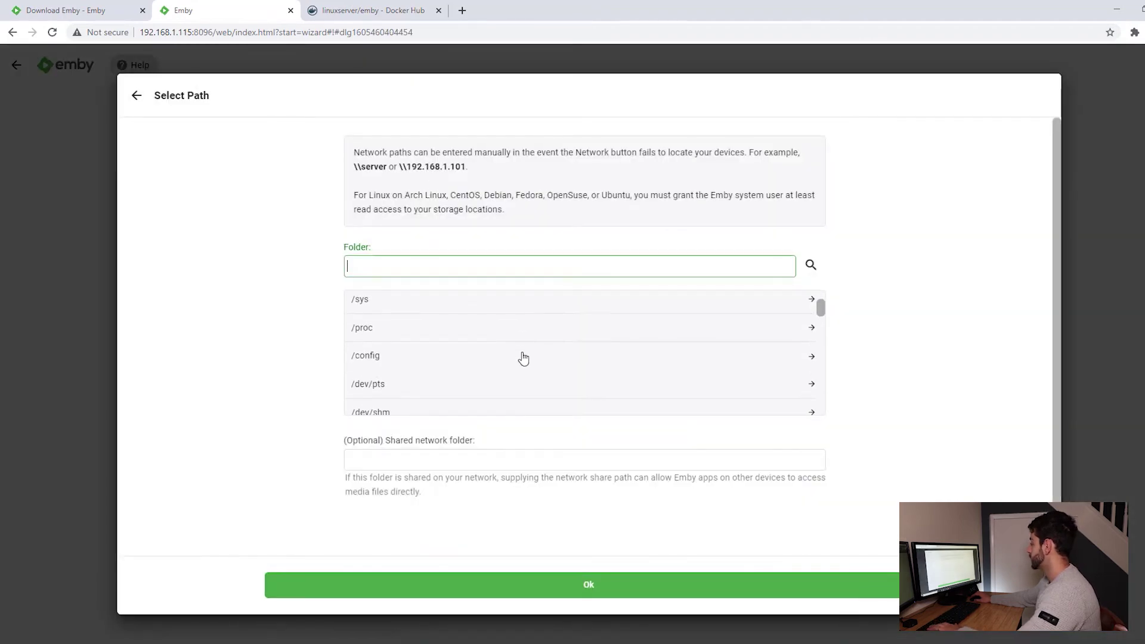
{"action": "scroll", "coordinate": [447, 364], "scroll_direction": "down", "scroll_amount": 4}
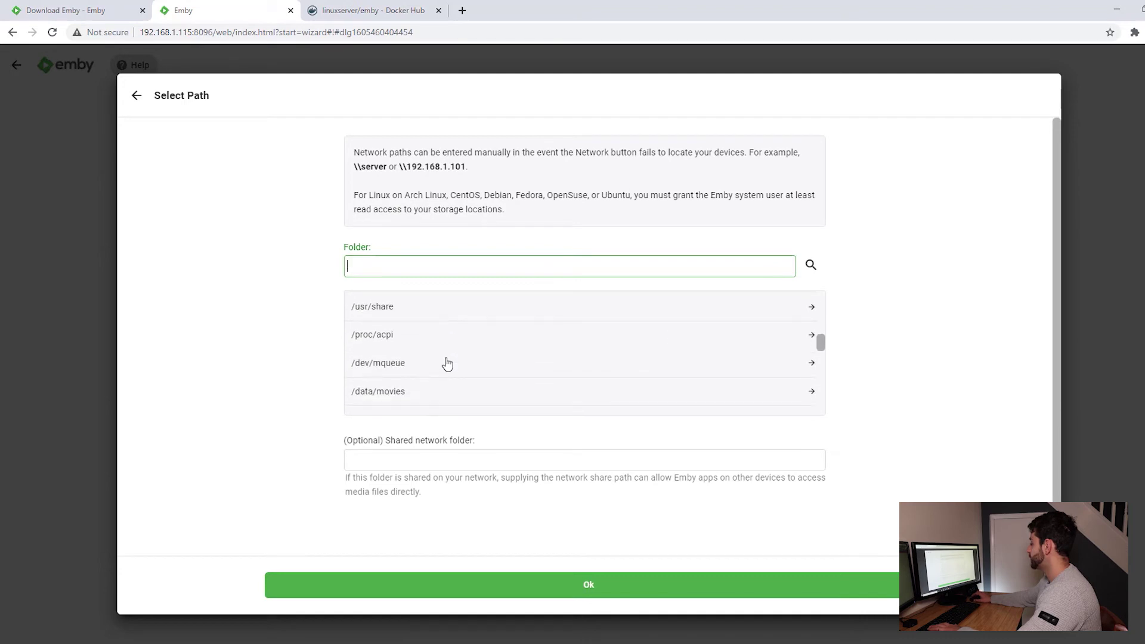
{"action": "left_click", "coordinate": [393, 332]}
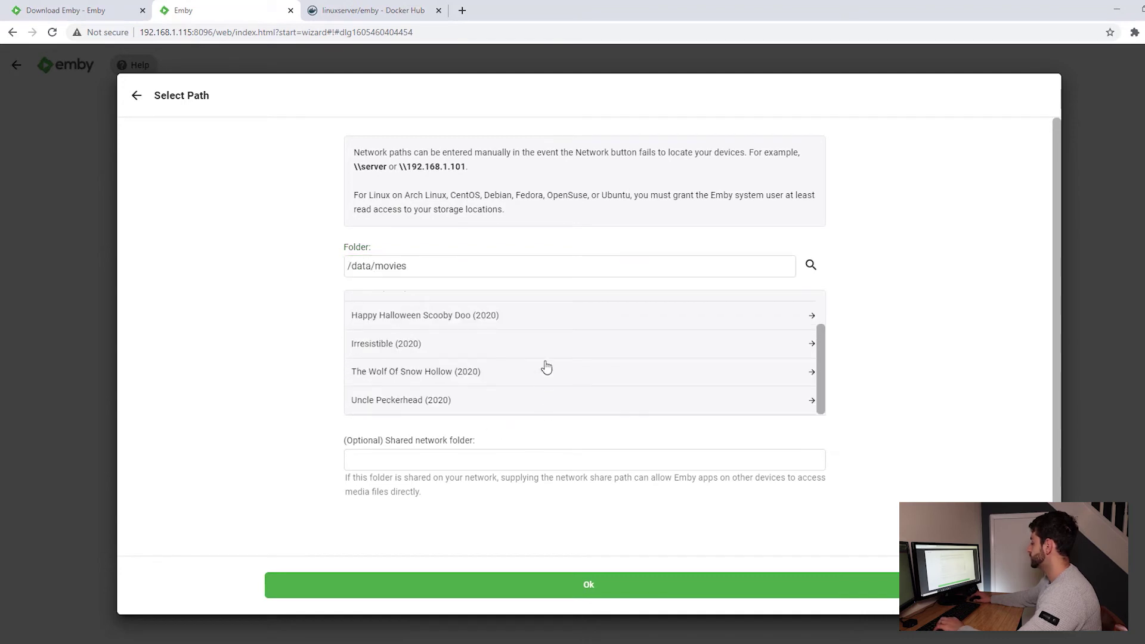
{"action": "left_click", "coordinate": [537, 582]}
Set metadata language Portuguese, country Brazil and image language Portuguese (Brazil).
{"action": "left_click", "coordinate": [458, 334]}
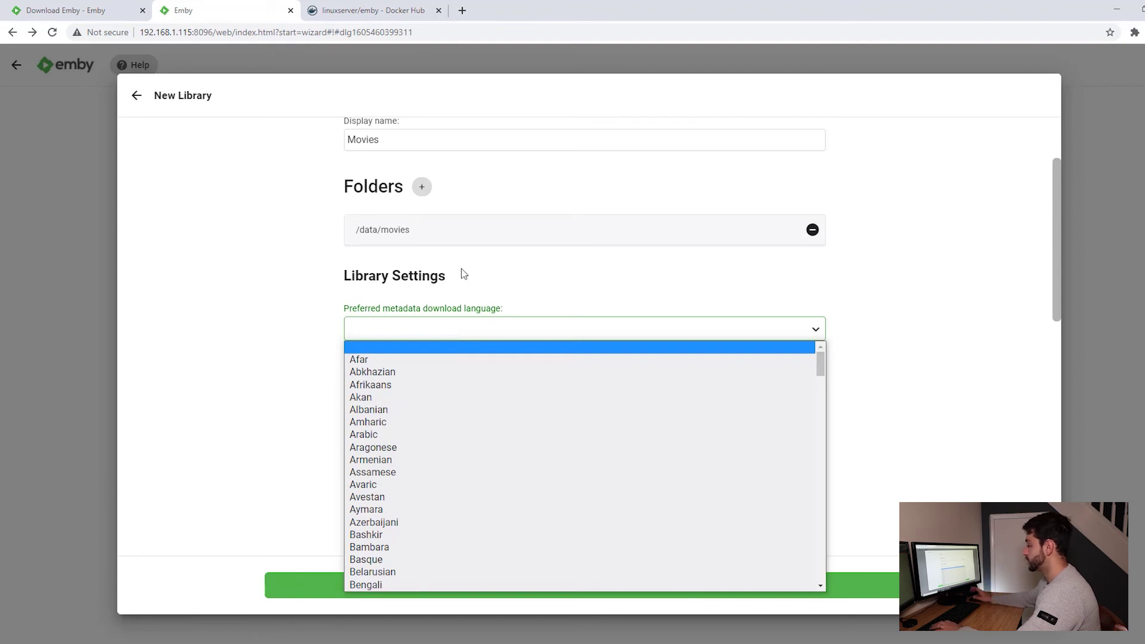
{"action": "type", "text": "portuguese"}
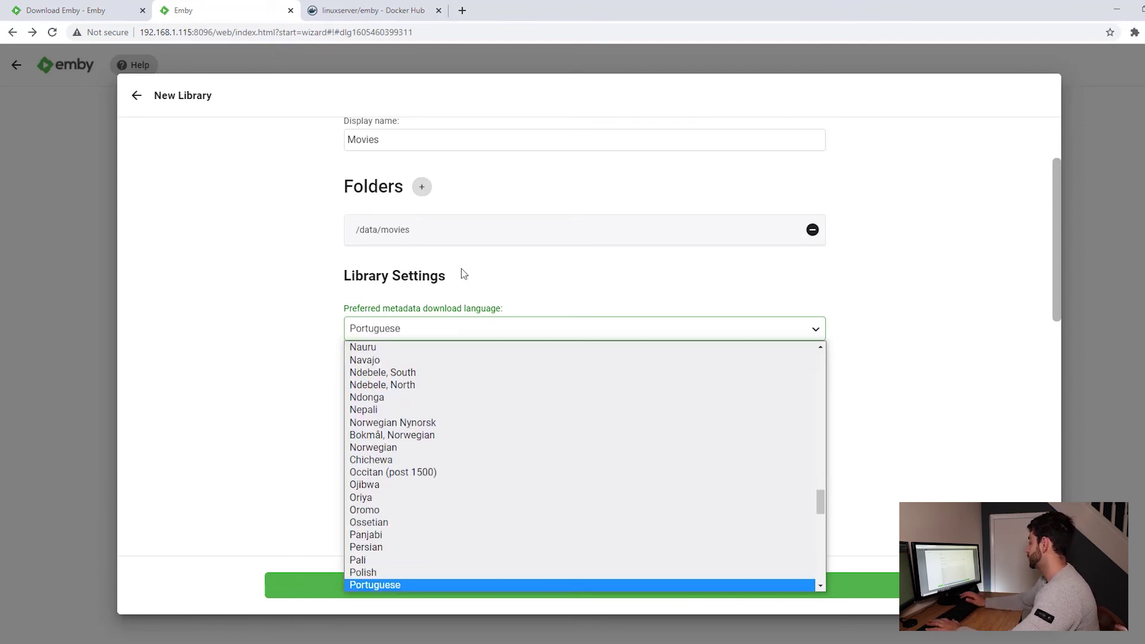
{"action": "key", "text": "Return"}
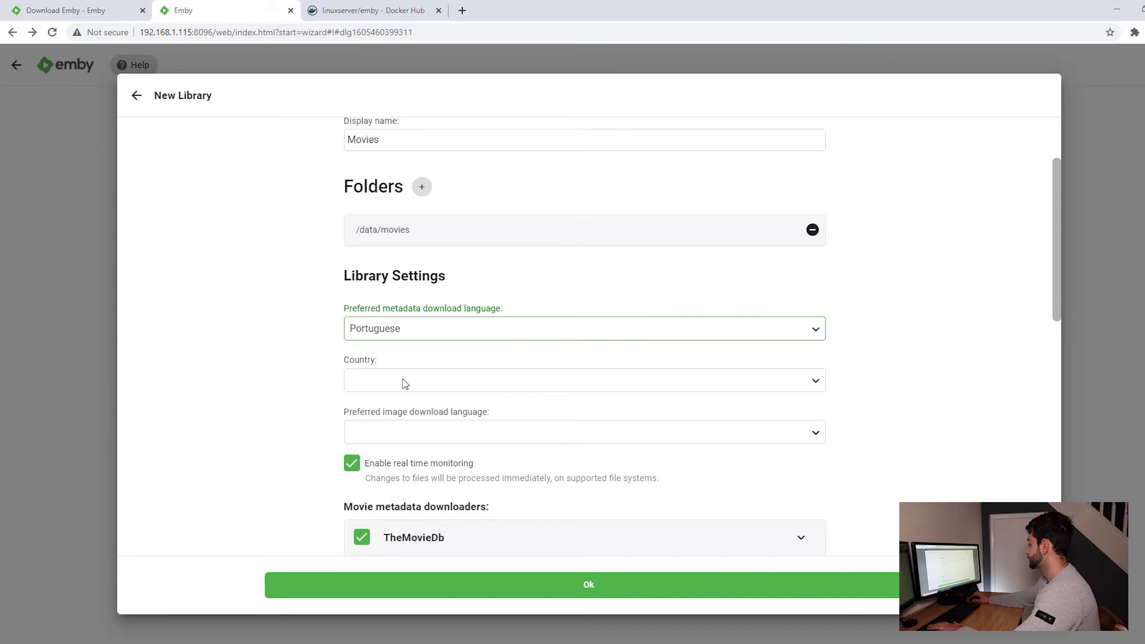
{"action": "left_click", "coordinate": [405, 383]}
{"action": "type", "text": "brazil"}
{"action": "scroll", "coordinate": [495, 620], "scroll_direction": "down", "scroll_amount": 1}
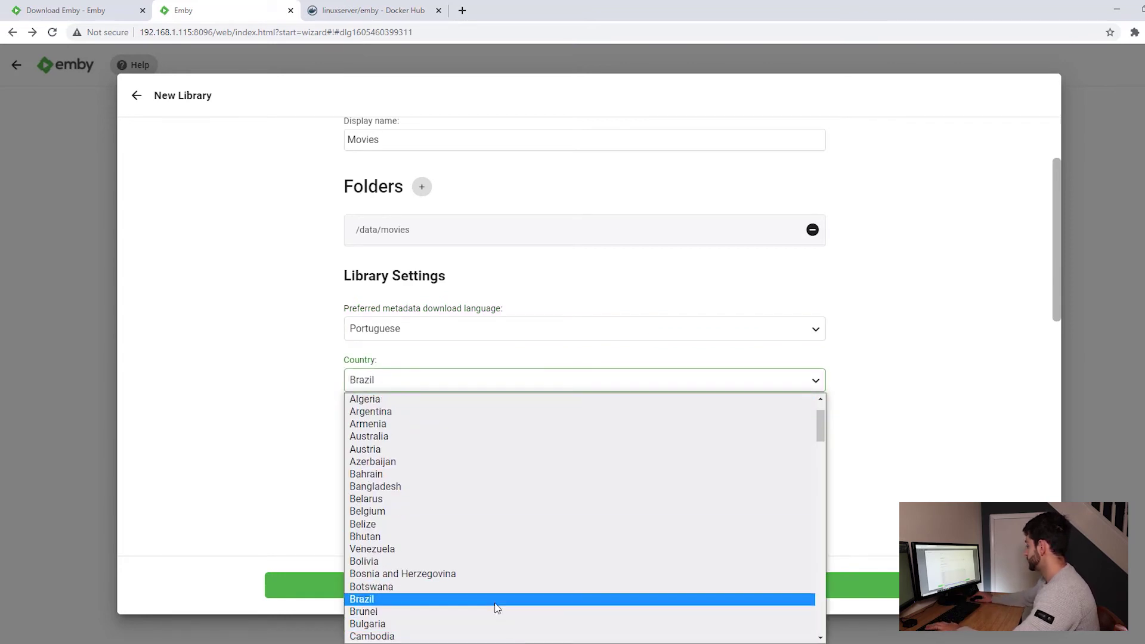
{"action": "left_click", "coordinate": [495, 607]}
{"action": "left_click", "coordinate": [407, 430]}
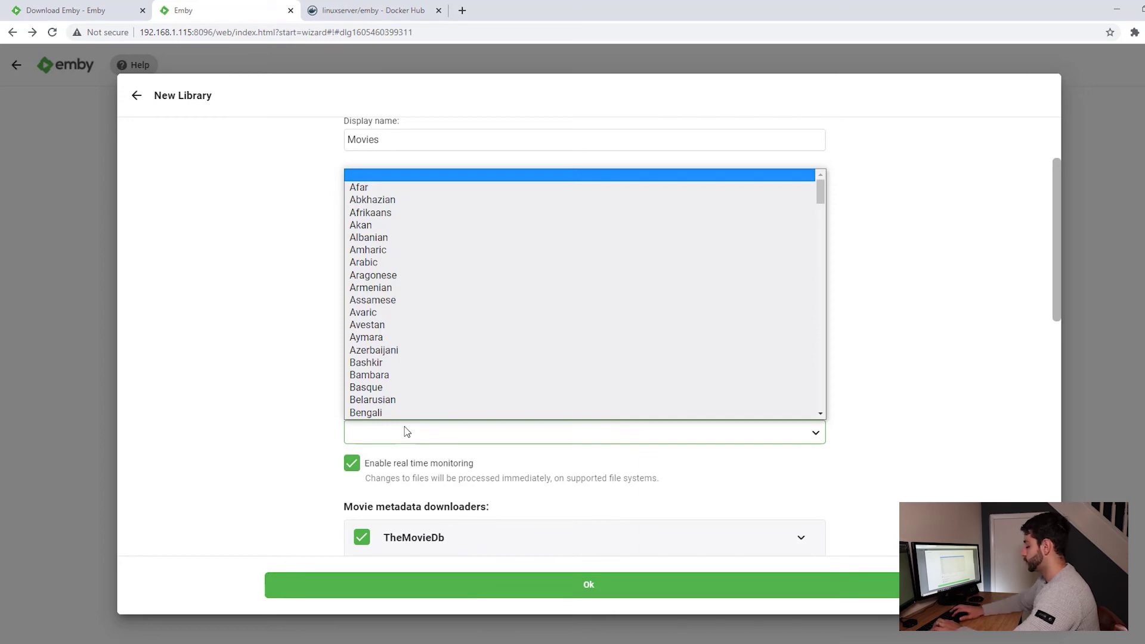
{"action": "type", "text": "port"}
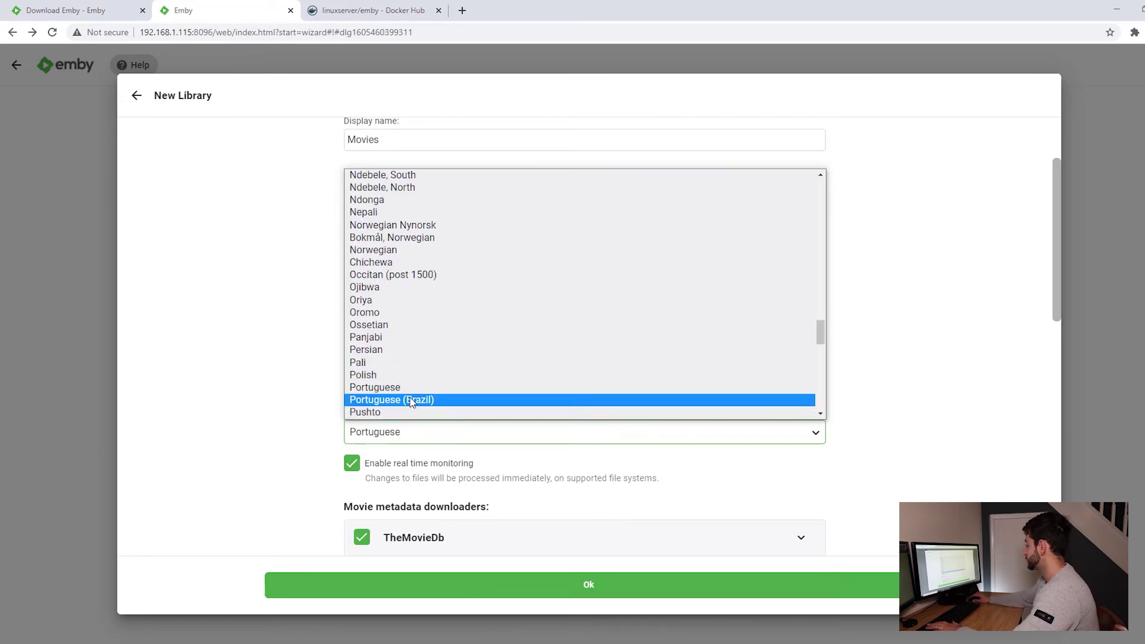
{"action": "left_click", "coordinate": [404, 399]}
Review the remaining library options and save the Movies library.
{"action": "scroll", "coordinate": [336, 423], "scroll_direction": "down", "scroll_amount": 3}
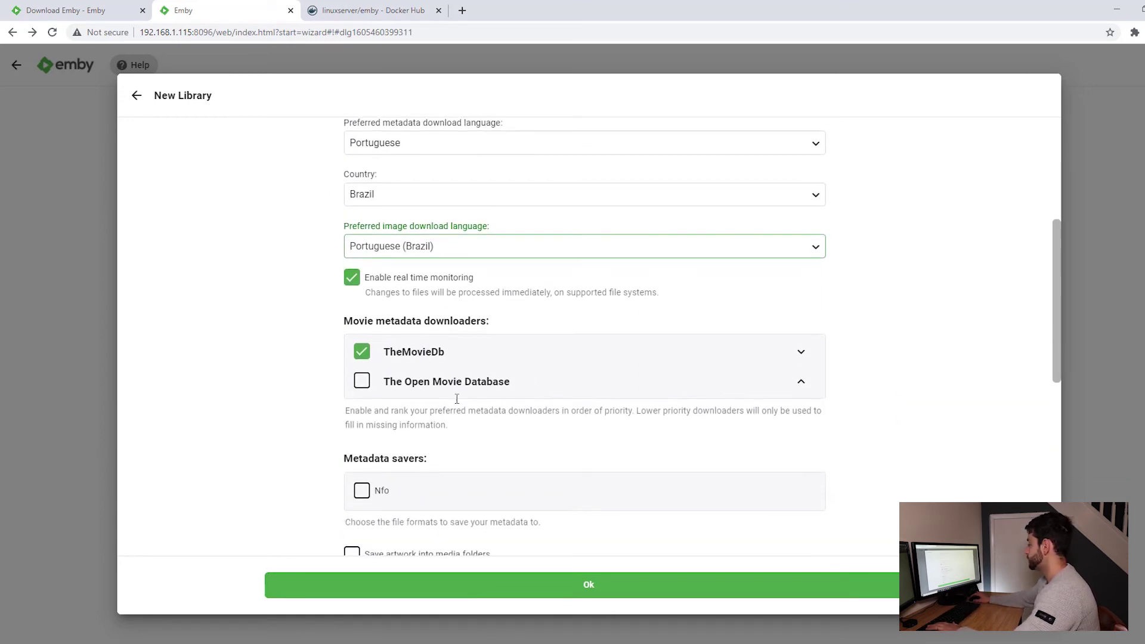
{"action": "left_click_drag", "start_coordinate": [346, 322], "coordinate": [490, 322]}
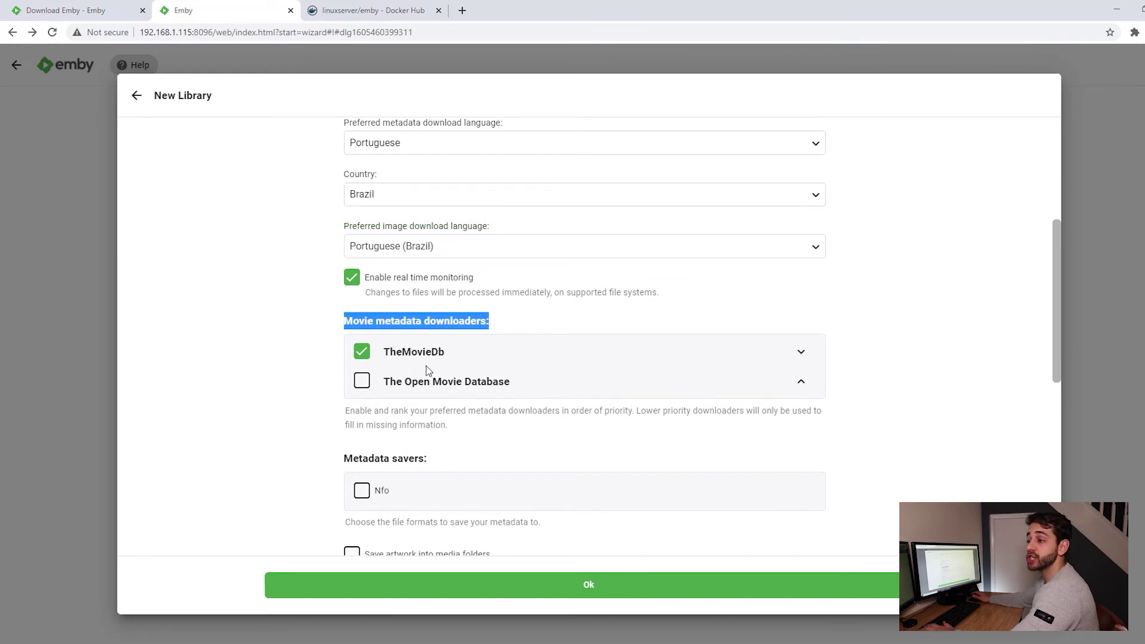
{"action": "scroll", "coordinate": [426, 368], "scroll_direction": "down", "scroll_amount": 2}
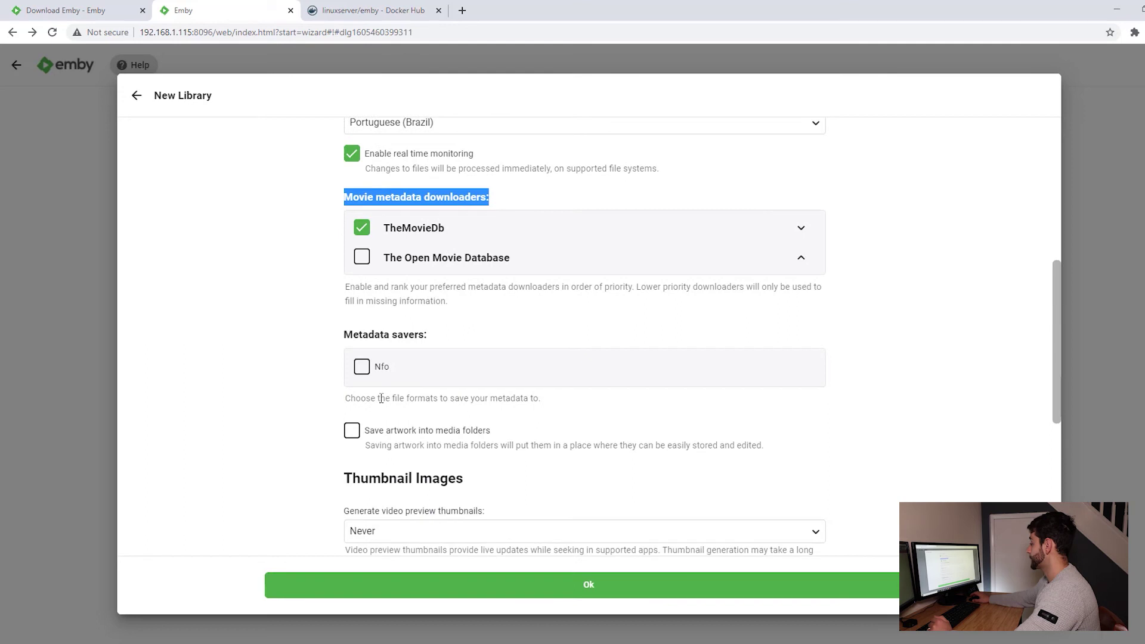
{"action": "scroll", "coordinate": [417, 381], "scroll_direction": "down", "scroll_amount": 2}
{"action": "scroll", "coordinate": [485, 322], "scroll_direction": "down", "scroll_amount": 2}
{"action": "left_click", "coordinate": [491, 590]}
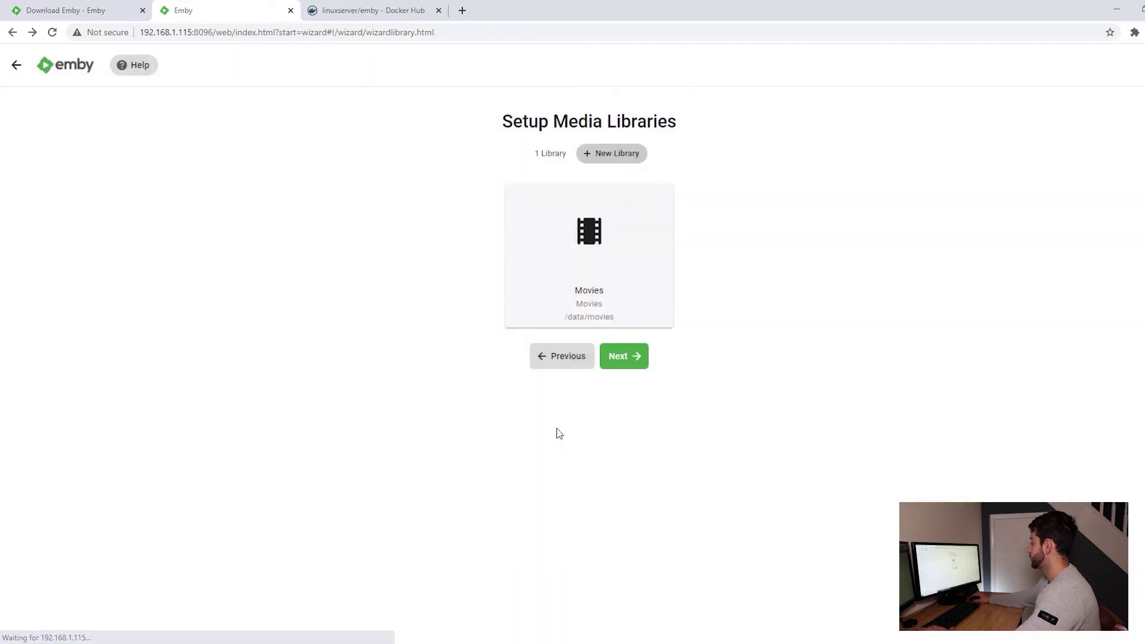
Start a TV shows library with Portuguese (Brazil) as its metadata language.
{"action": "left_click", "coordinate": [614, 159]}
{"action": "left_click", "coordinate": [485, 201]}
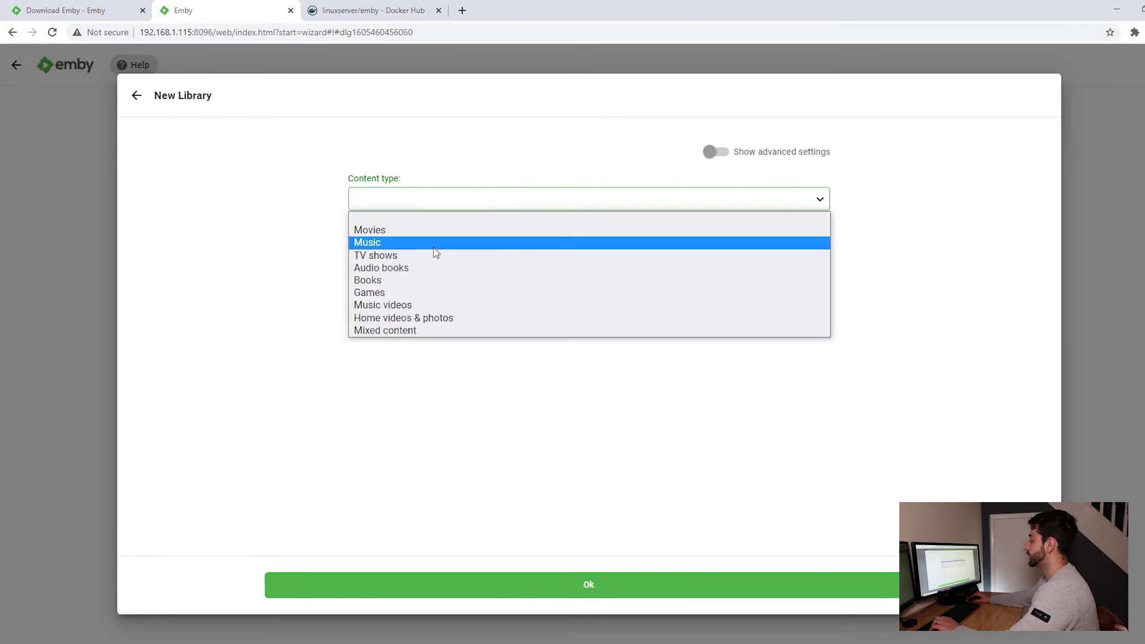
{"action": "left_click", "coordinate": [410, 256]}
{"action": "left_click", "coordinate": [423, 412]}
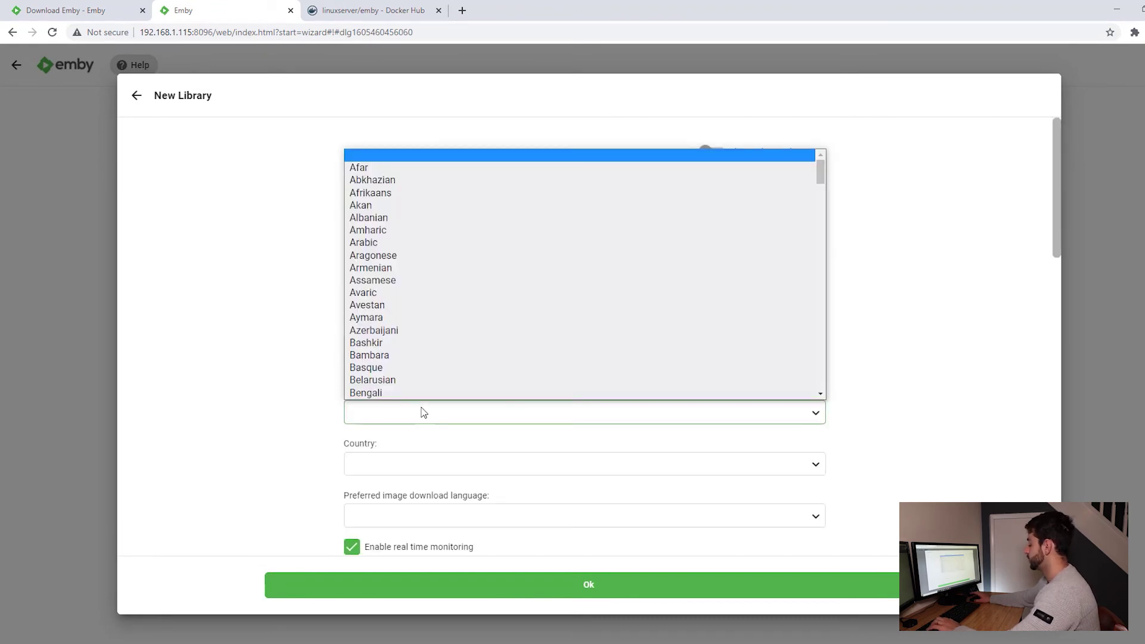
{"action": "type", "text": "portuguese"}
{"action": "key", "text": "Down"}
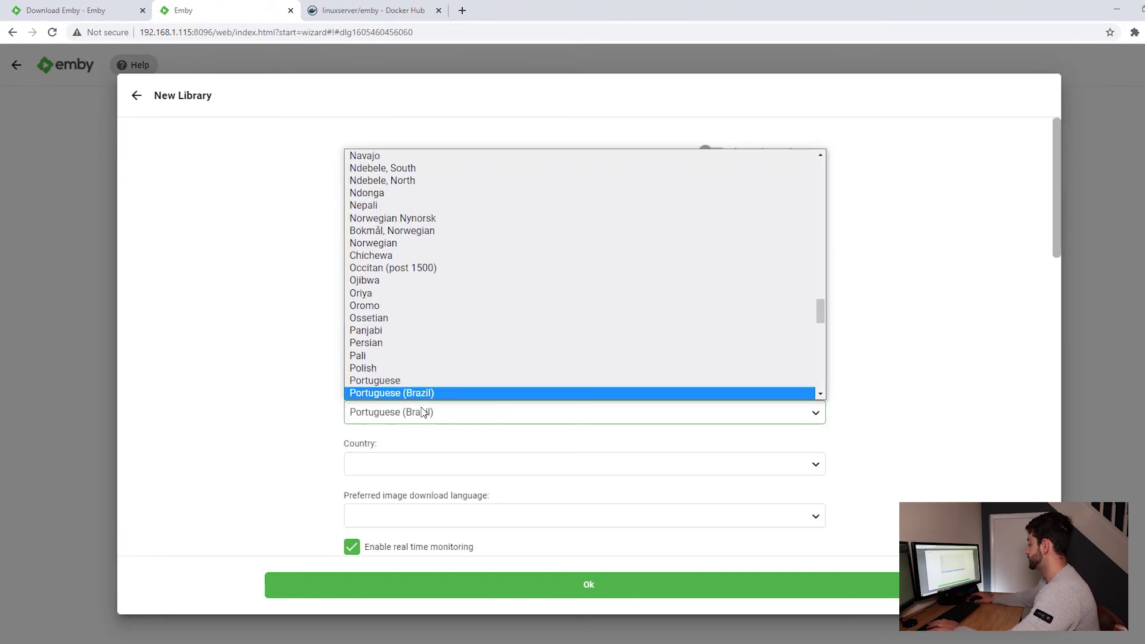
{"action": "left_click", "coordinate": [421, 395]}
Set the library country to Brazil and image language to Portuguese (Brazil).
{"action": "left_click", "coordinate": [363, 467]}
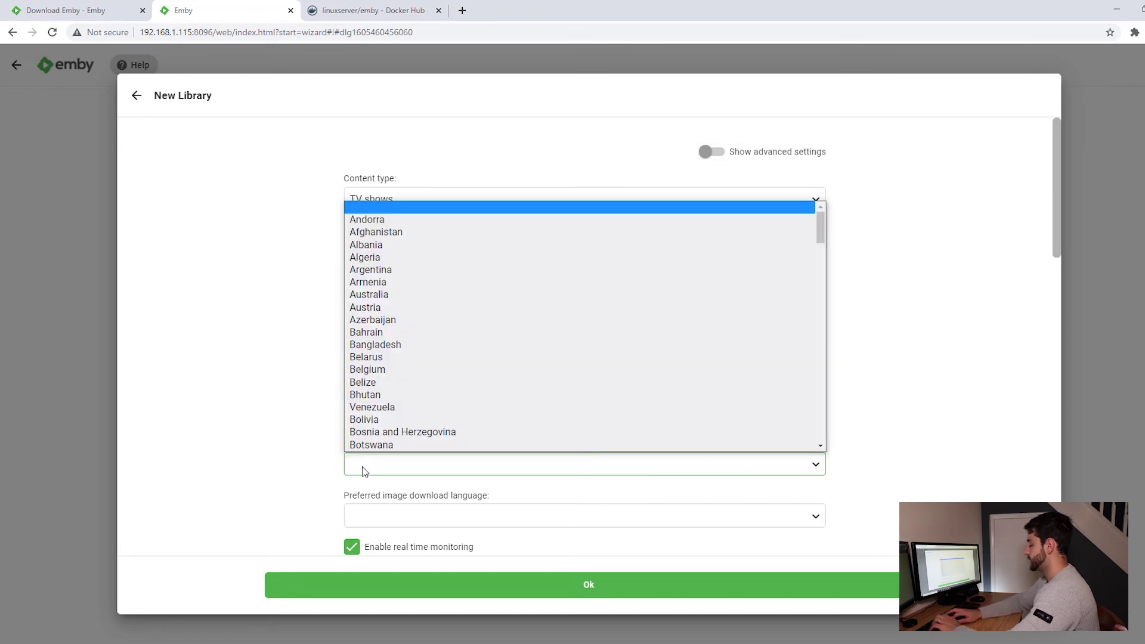
{"action": "type", "text": "brazil"}
{"action": "key", "text": "Down"}
{"action": "key", "text": "Down"}
{"action": "key", "text": "Return"}
{"action": "left_click", "coordinate": [367, 465]}
{"action": "key", "text": "Up"}
{"action": "key", "text": "Return"}
{"action": "key", "text": "alt+Down"}
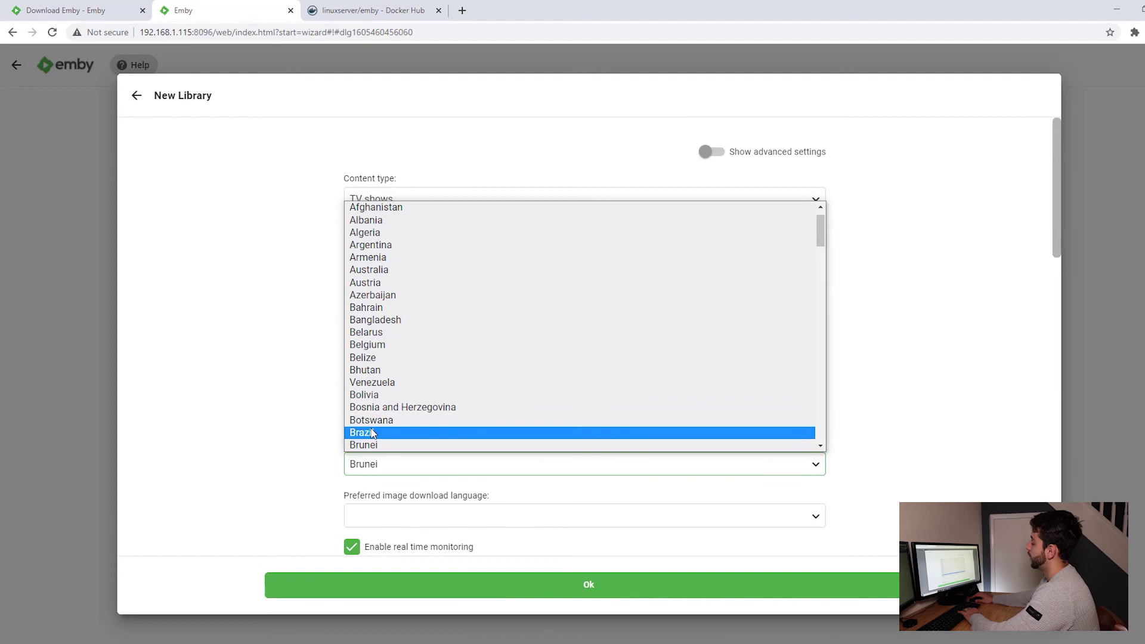
{"action": "key", "text": "Escape"}
{"action": "left_click", "coordinate": [399, 516]}
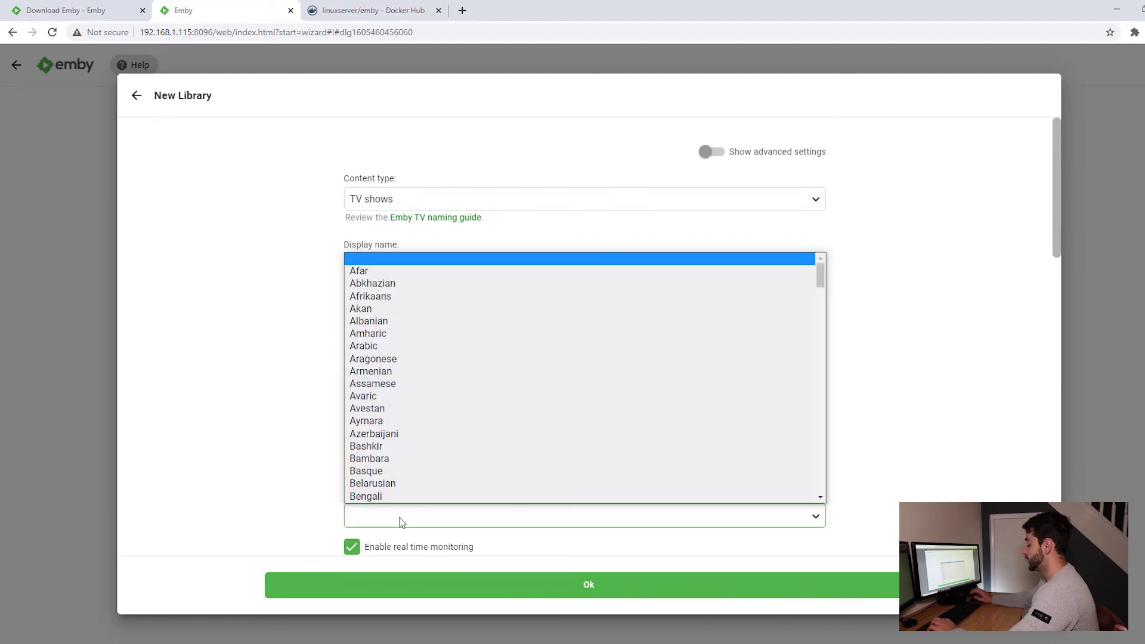
{"action": "type", "text": "por"}
{"action": "key", "text": "Down"}
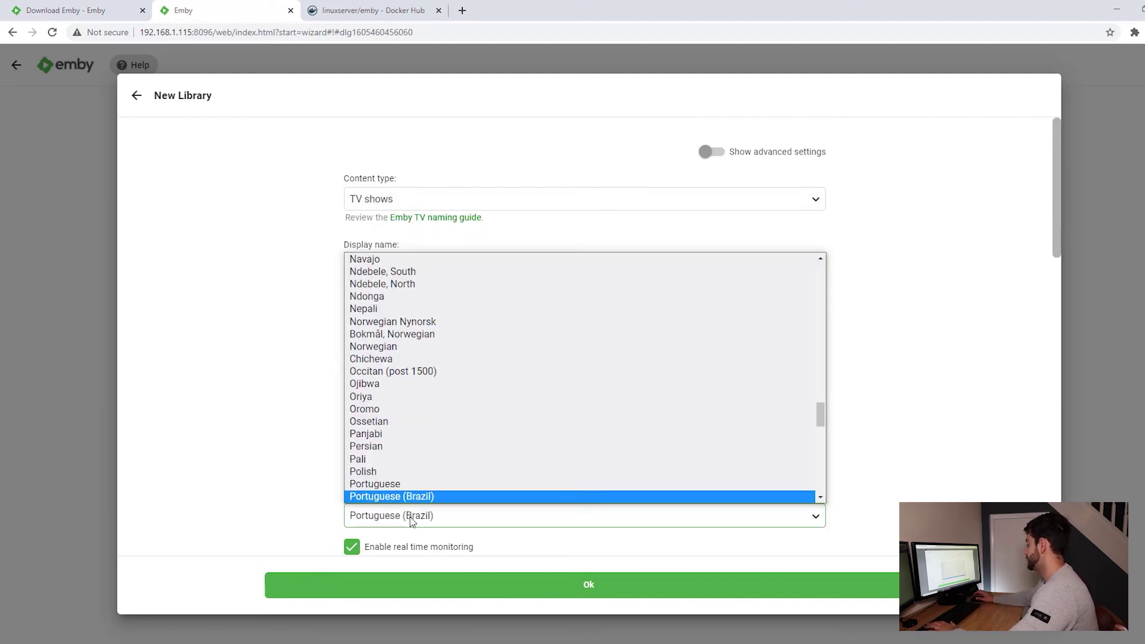
{"action": "key", "text": "Return"}
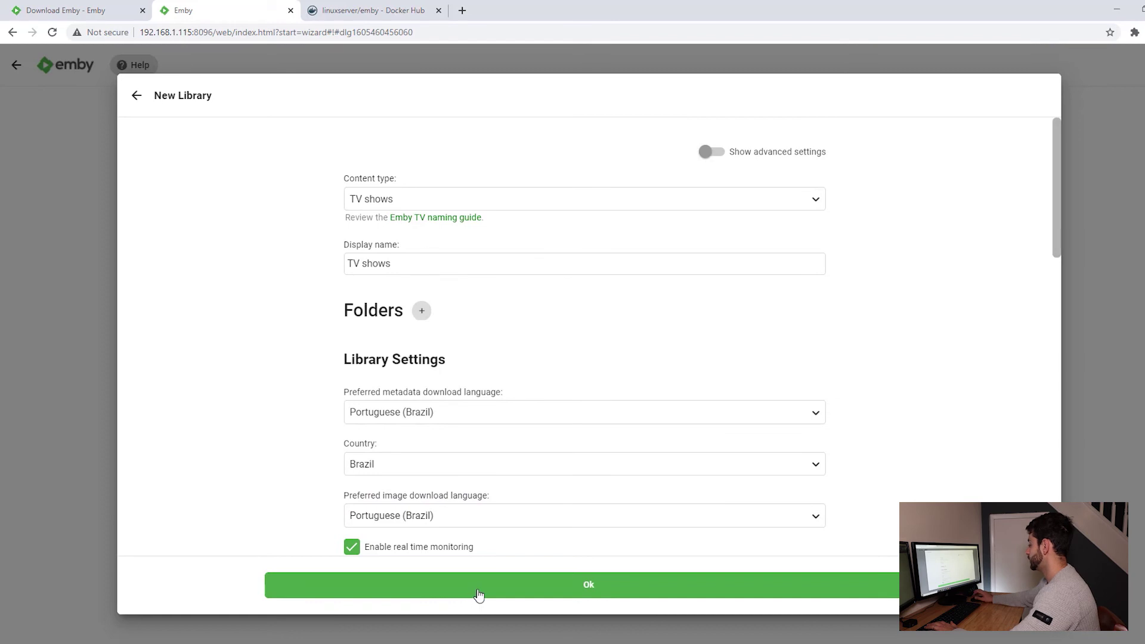
Add /data/tvshows as the folder, create the TV shows library, and proceed to metadata language.
{"action": "left_click", "coordinate": [479, 594]}
{"action": "left_click", "coordinate": [601, 376]}
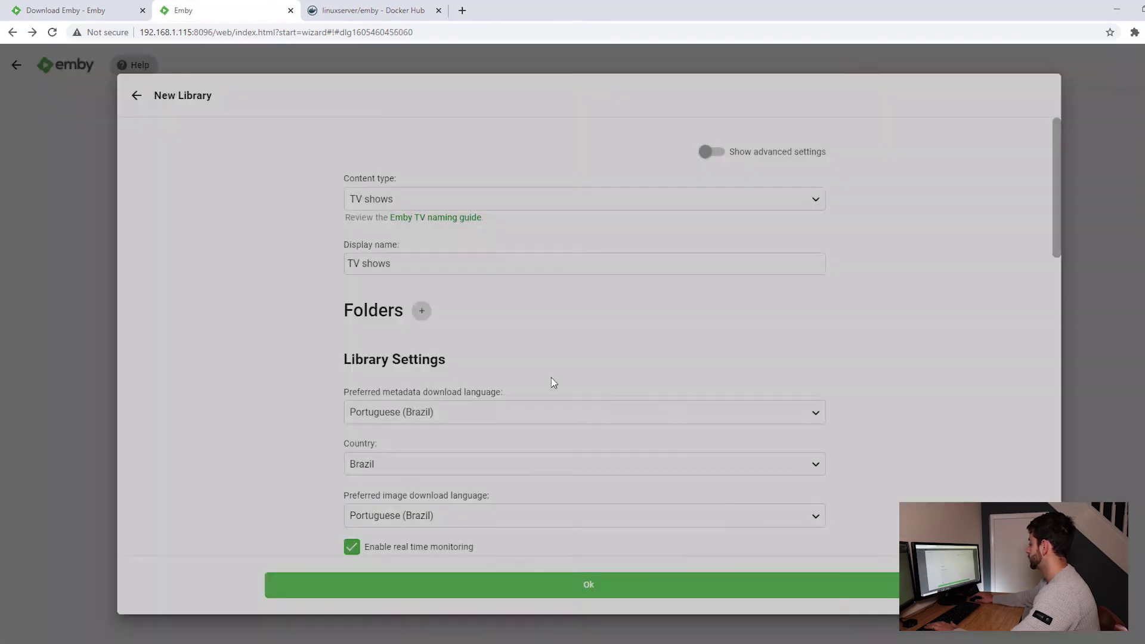
{"action": "left_click", "coordinate": [421, 313]}
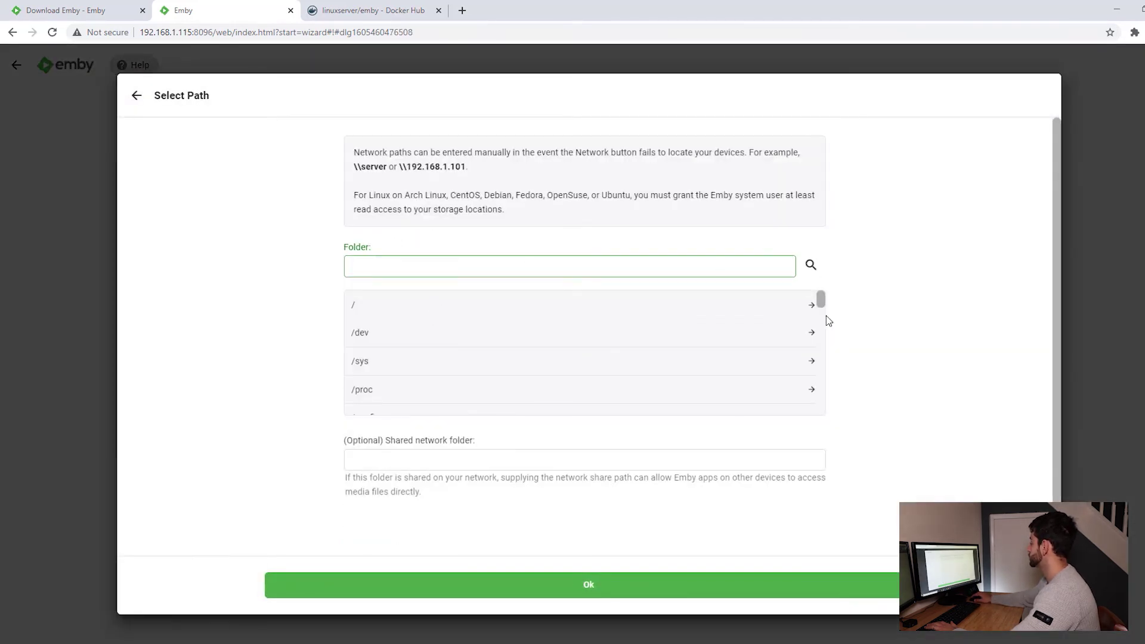
{"action": "left_click_drag", "start_coordinate": [821, 305], "coordinate": [820, 351]}
{"action": "scroll", "coordinate": [411, 381], "scroll_direction": "down", "scroll_amount": 1}
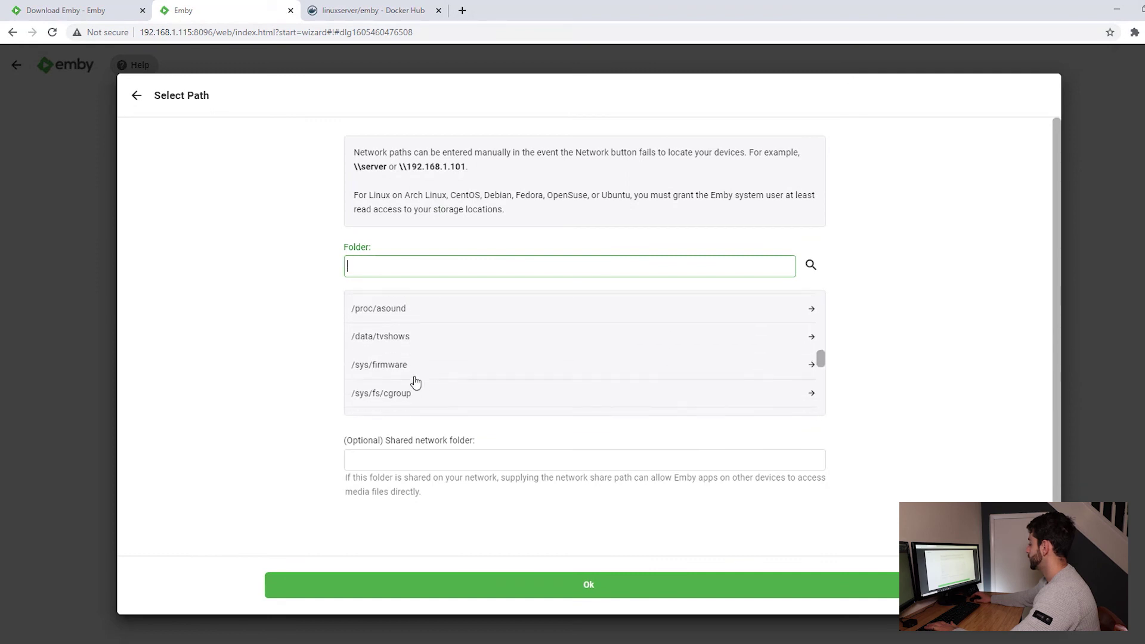
{"action": "left_click", "coordinate": [388, 334]}
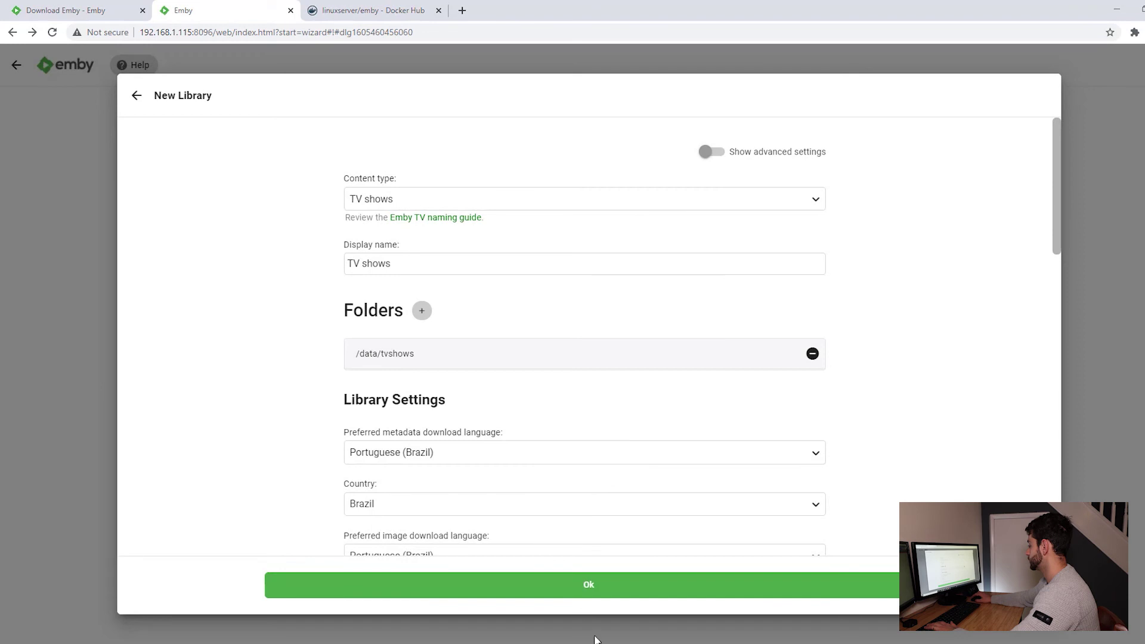
{"action": "left_click", "coordinate": [588, 584]}
{"action": "left_click", "coordinate": [638, 360]}
{"action": "left_click", "coordinate": [467, 213]}
Set the default metadata language to Portuguese (Brazil) and country to Brazil.
{"action": "type", "text": "port"}
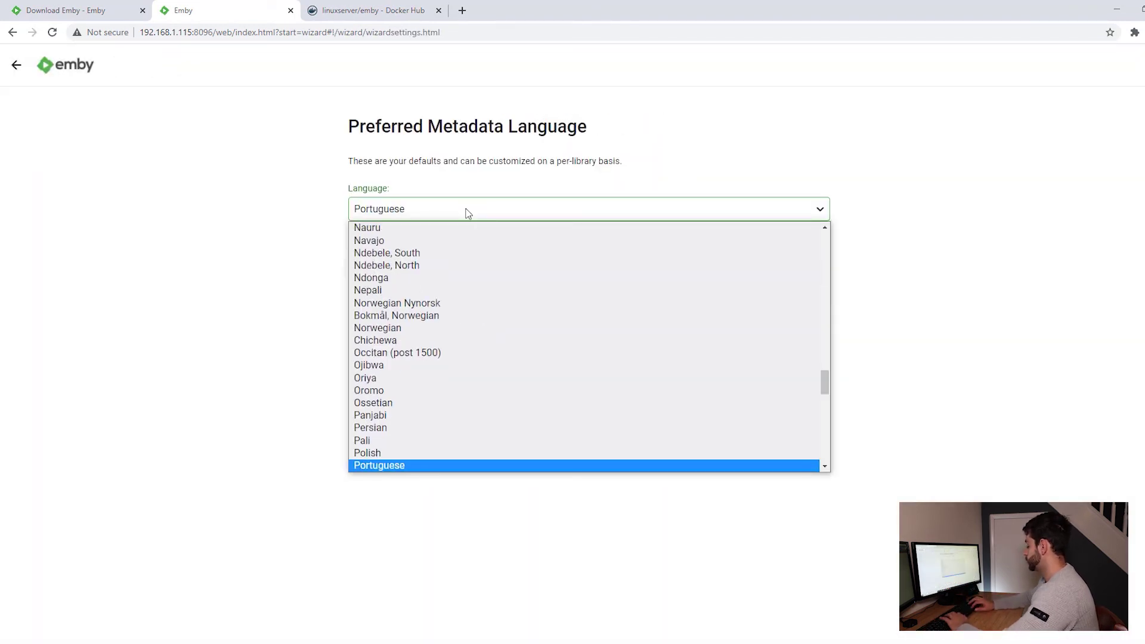
{"action": "key", "text": "Down"}
{"action": "key", "text": "Return"}
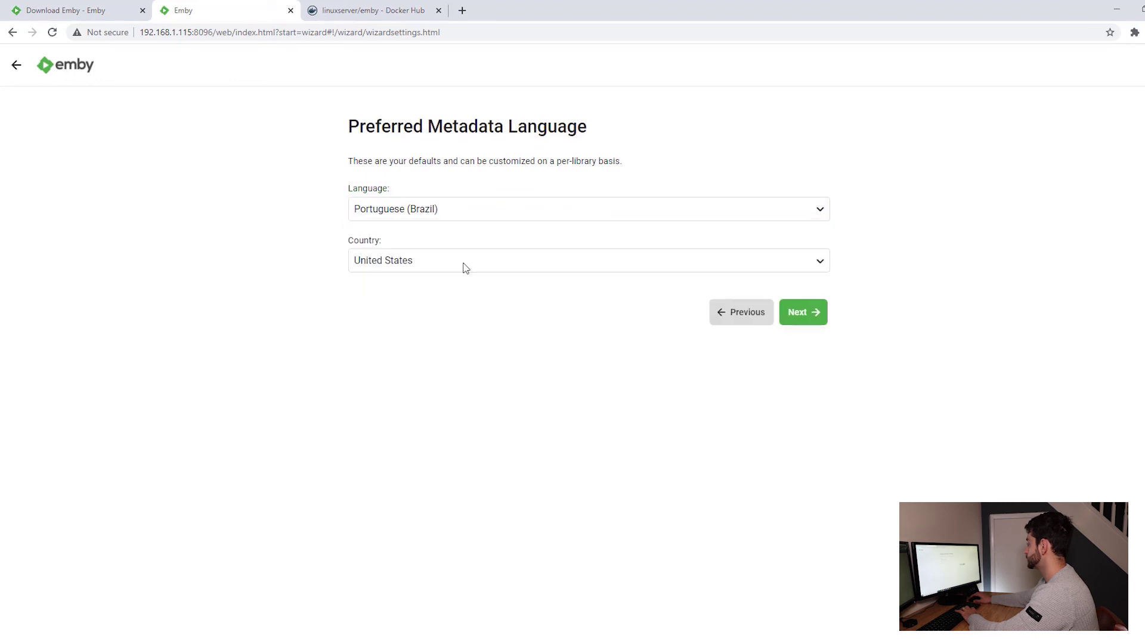
{"action": "left_click", "coordinate": [467, 260]}
{"action": "type", "text": "bra"}
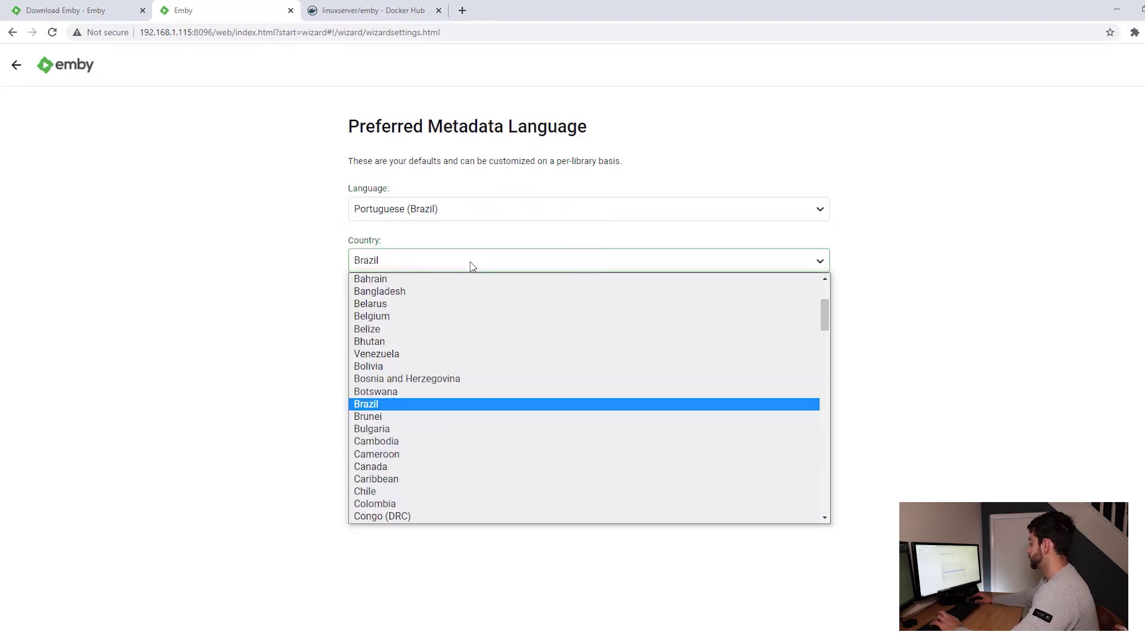
{"action": "key", "text": "Return"}
Proceed through Remote Access and Terms of Service with defaults to the You're Done page.
{"action": "left_click", "coordinate": [821, 311]}
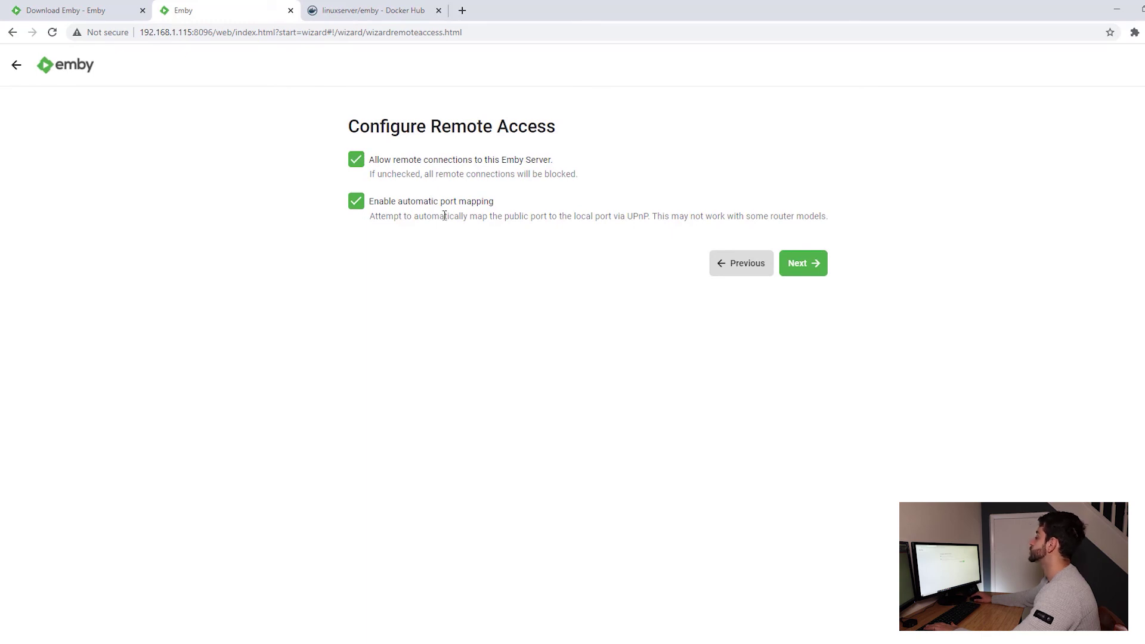
{"action": "left_click", "coordinate": [814, 266]}
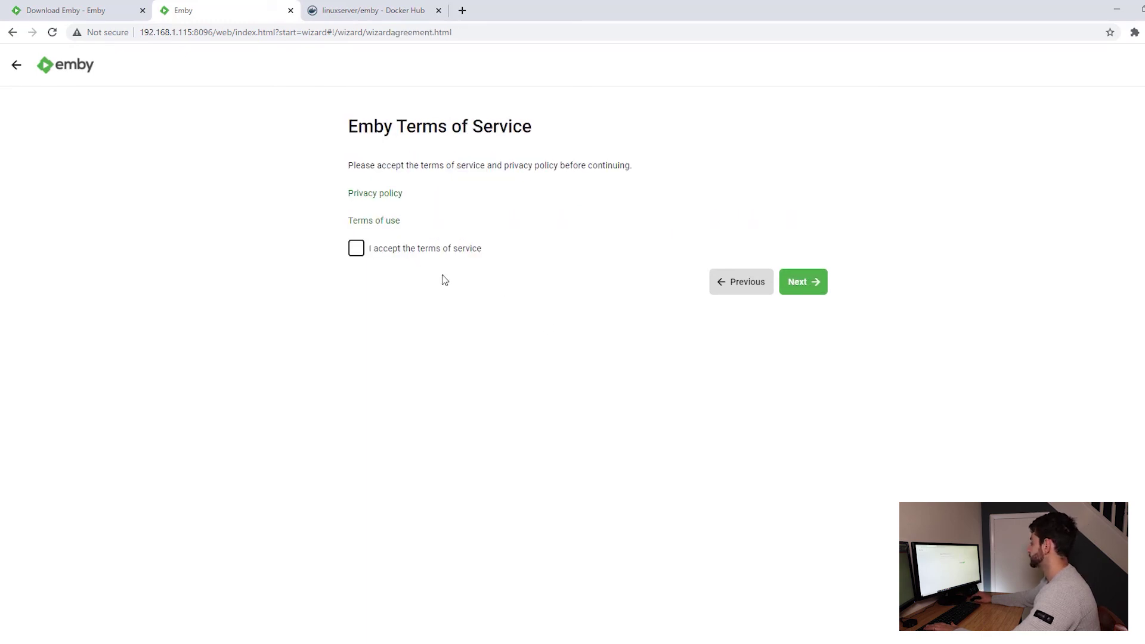
{"action": "left_click", "coordinate": [826, 289]}
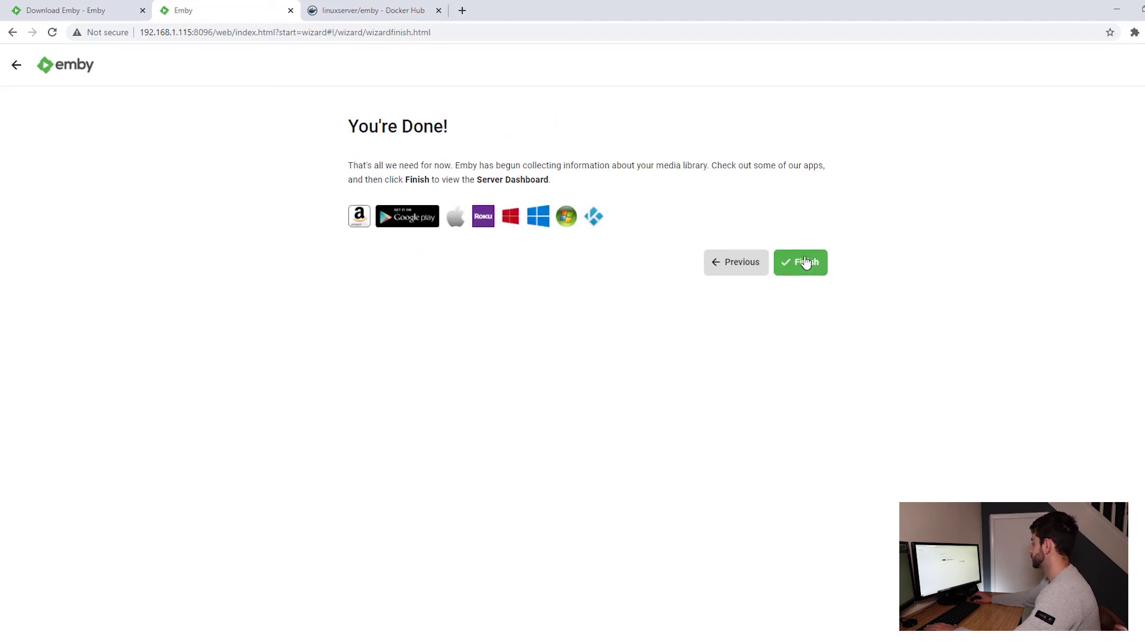
{"action": "left_click", "coordinate": [806, 263]}
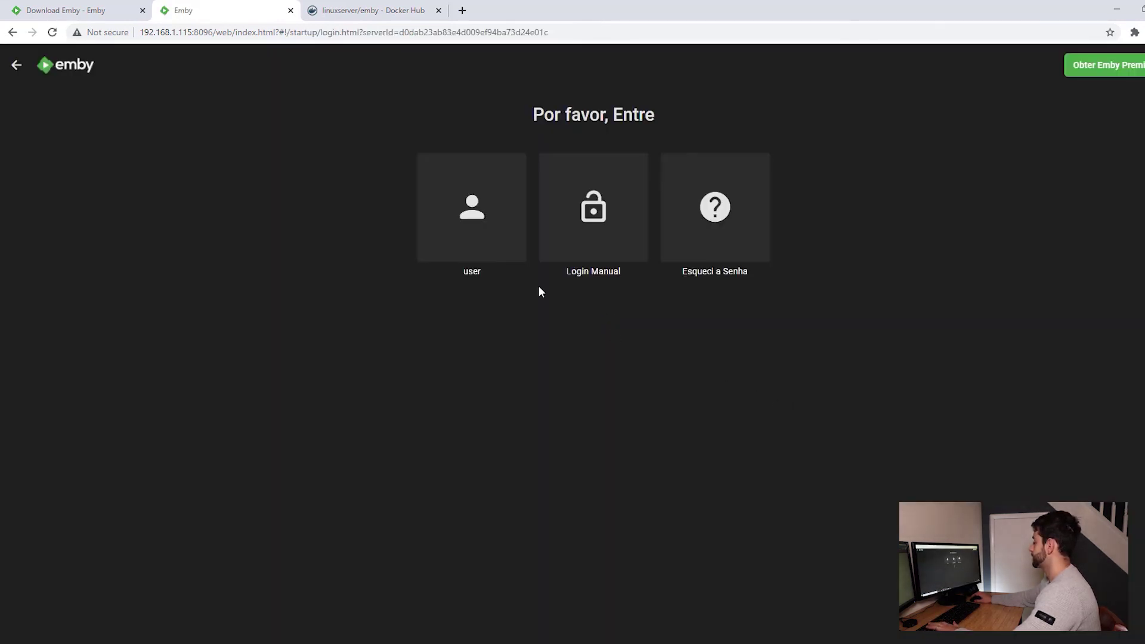
Sign in to Emby as the user account with its password.
{"action": "left_click", "coordinate": [473, 243]}
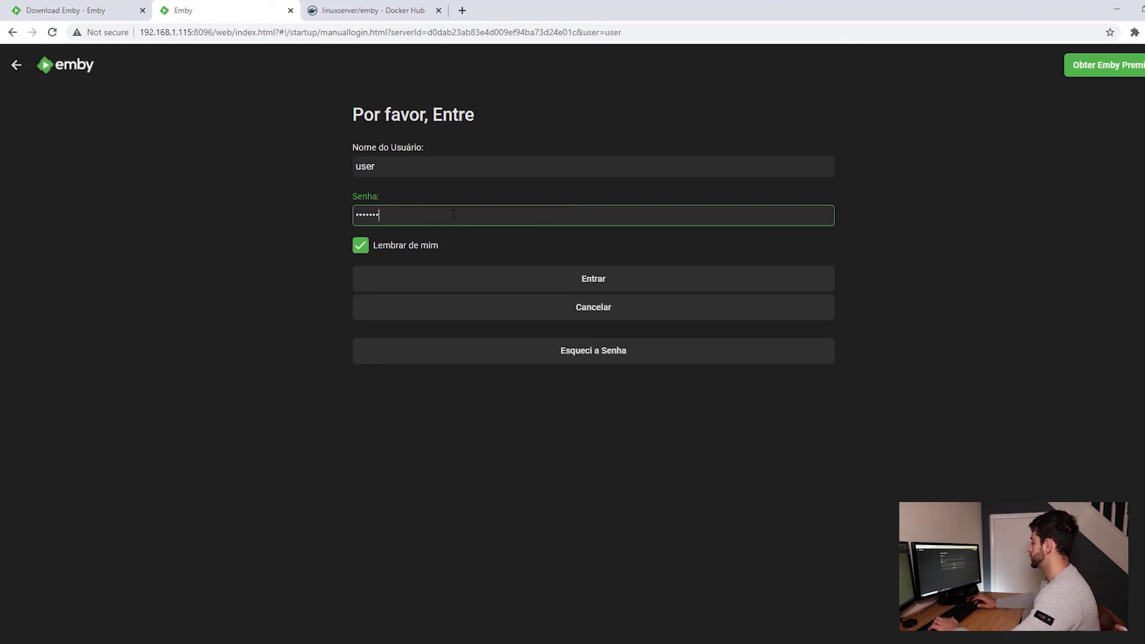
{"action": "key", "text": "Return"}
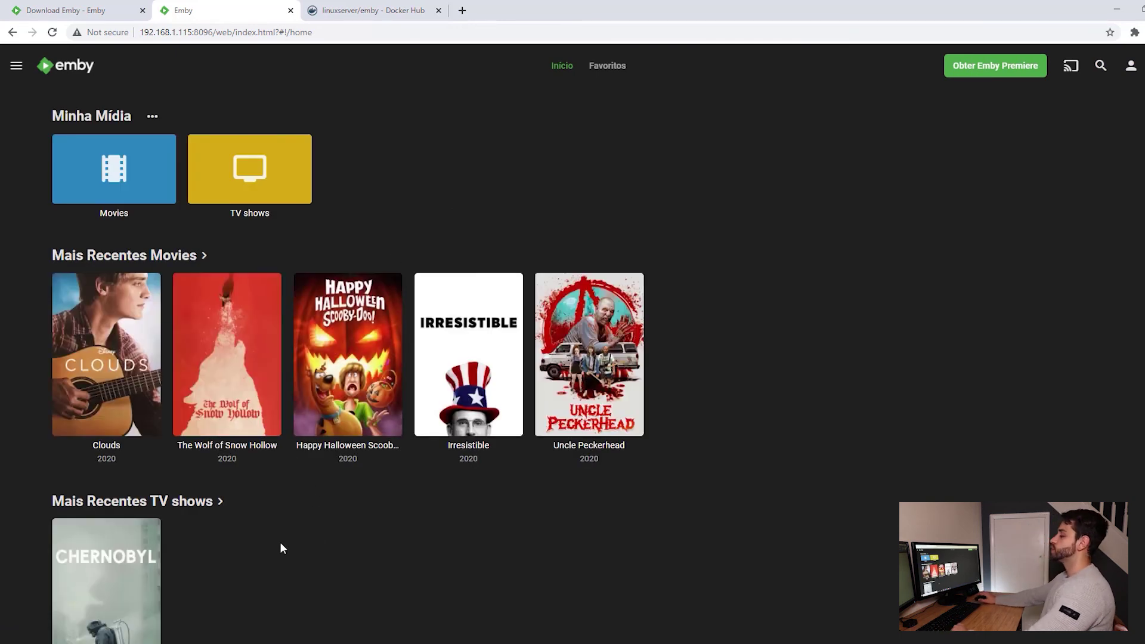
{"action": "scroll", "coordinate": [280, 542], "scroll_direction": "down", "scroll_amount": 3}
{"action": "scroll", "coordinate": [239, 441], "scroll_direction": "up", "scroll_amount": 1}
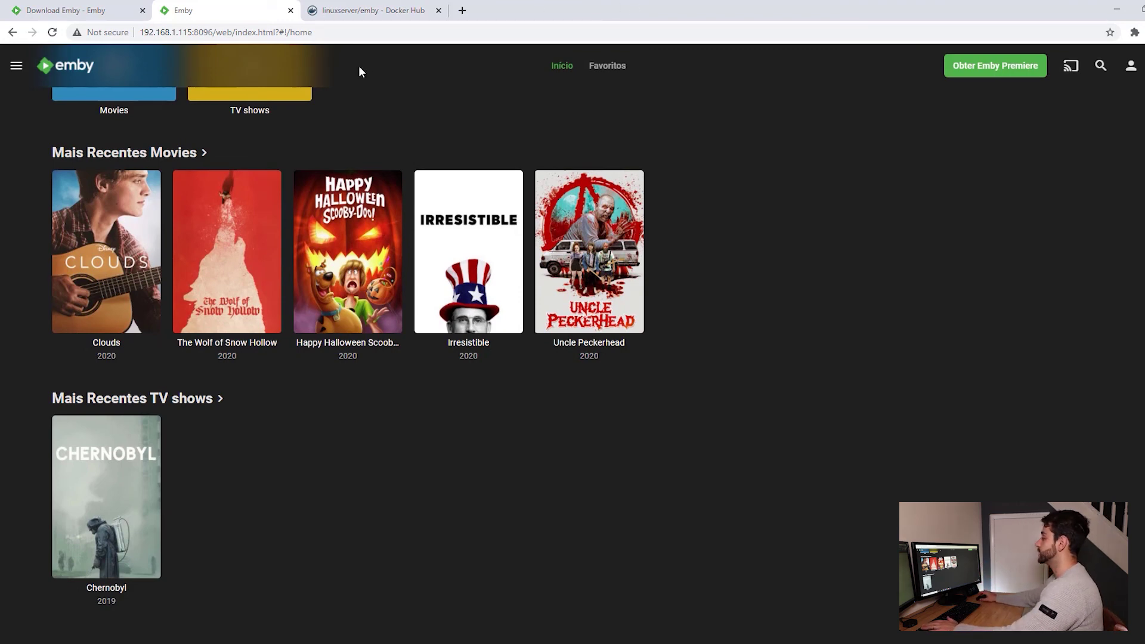
{"action": "scroll", "coordinate": [673, 511], "scroll_direction": "up", "scroll_amount": 2}
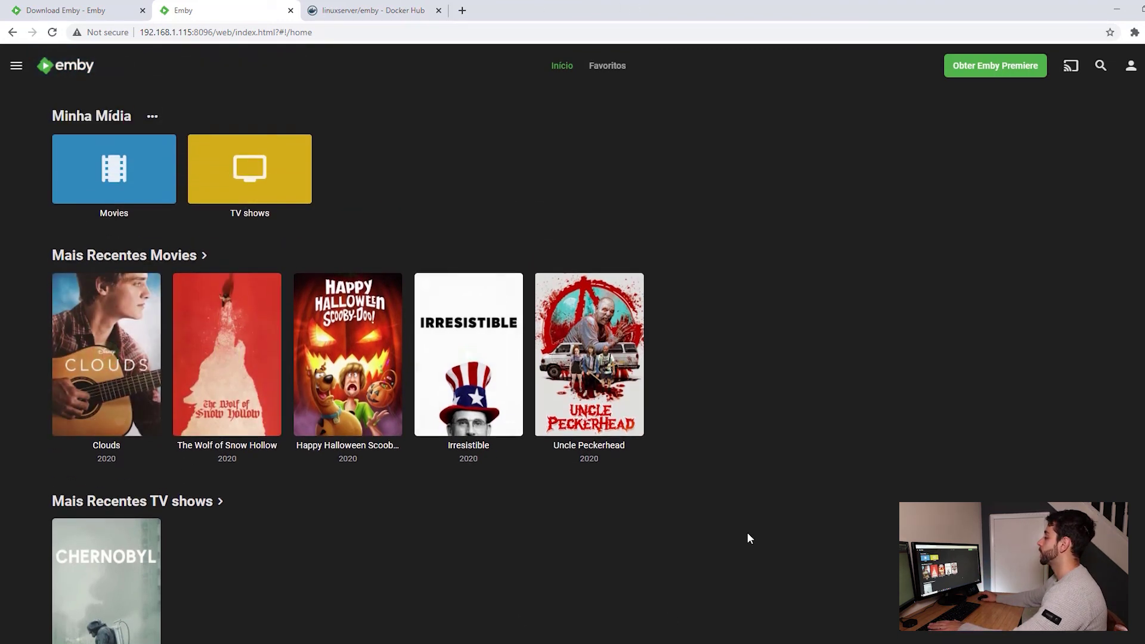
{"action": "left_click", "coordinate": [399, 298]}
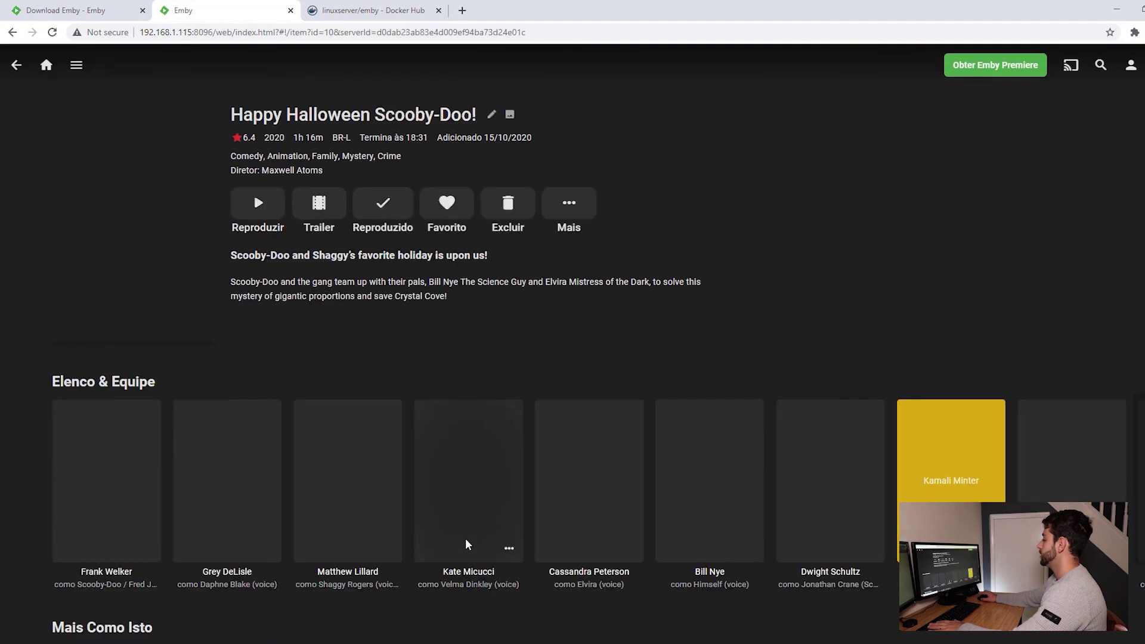
{"action": "left_click_drag", "start_coordinate": [231, 282], "coordinate": [323, 365]}
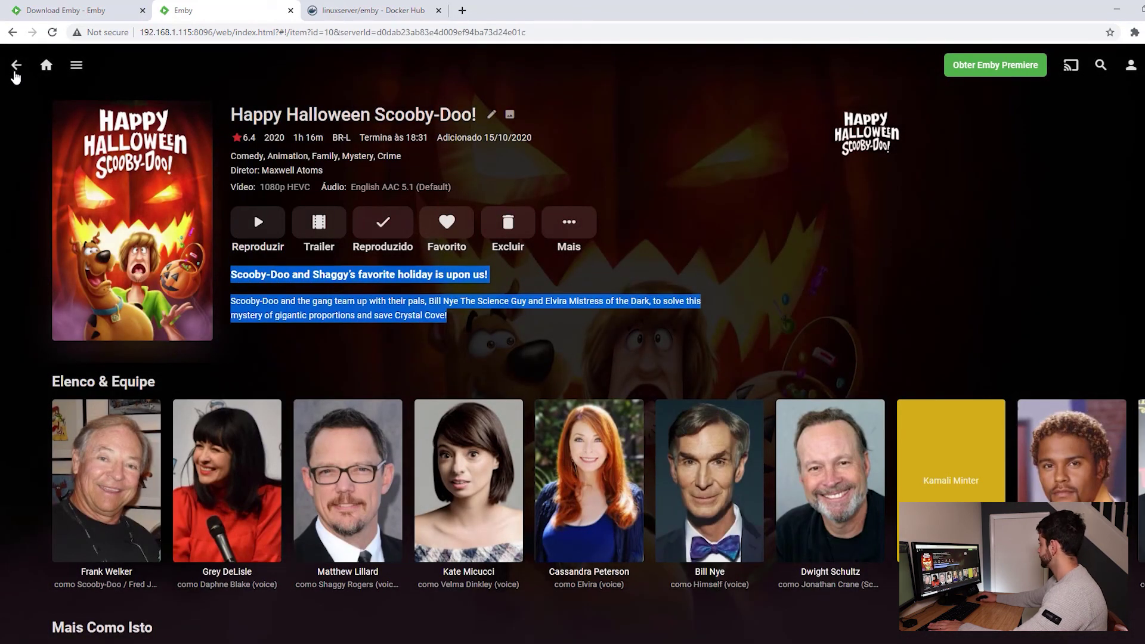
{"action": "left_click", "coordinate": [16, 69]}
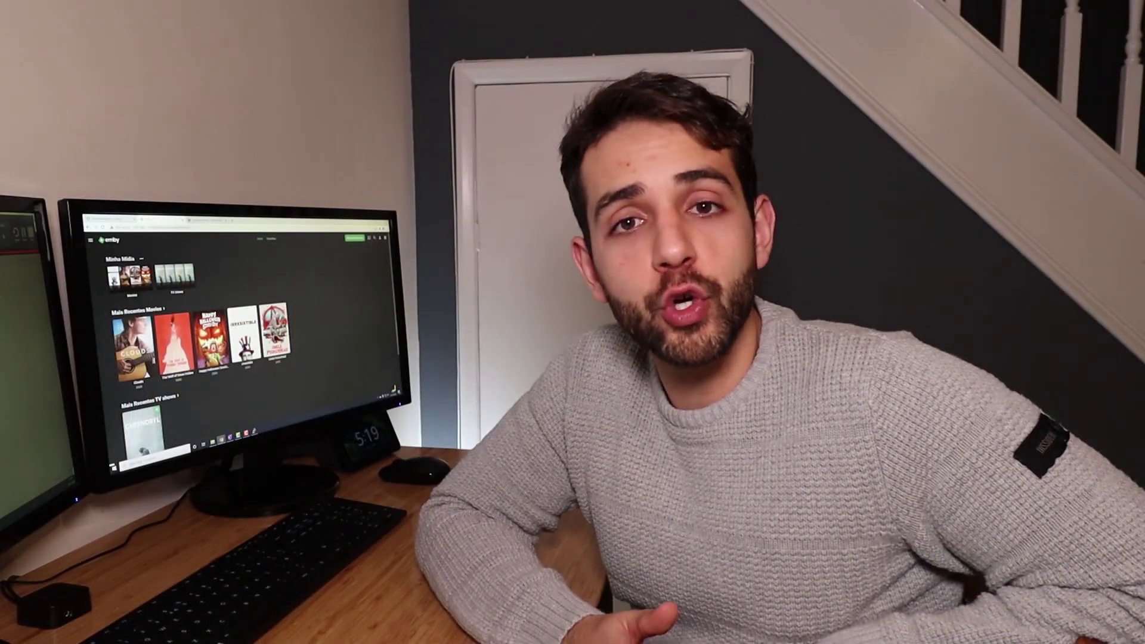